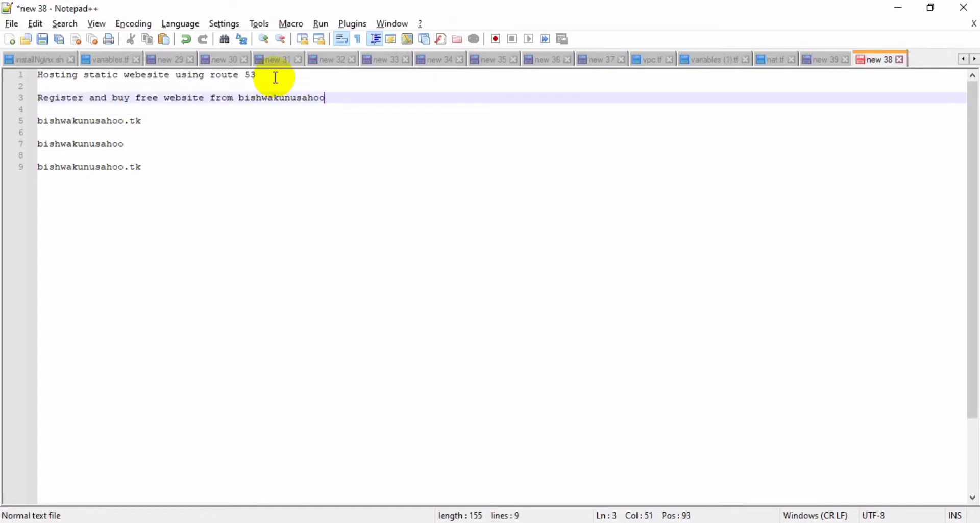
Replace the site name at the end of line 3 in the notes with "freenom".
key("BackSpace")
key("BackSpace")
key("BackSpace")
key("BackSpace")
key("BackSpace")
key("BackSpace")
key("BackSpace")
key("BackSpace")
key("BackSpace")
key("BackSpace")
key("BackSpace")
key("BackSpace")
key("BackSpace")
key("BackSpace")
key("BackSpace")
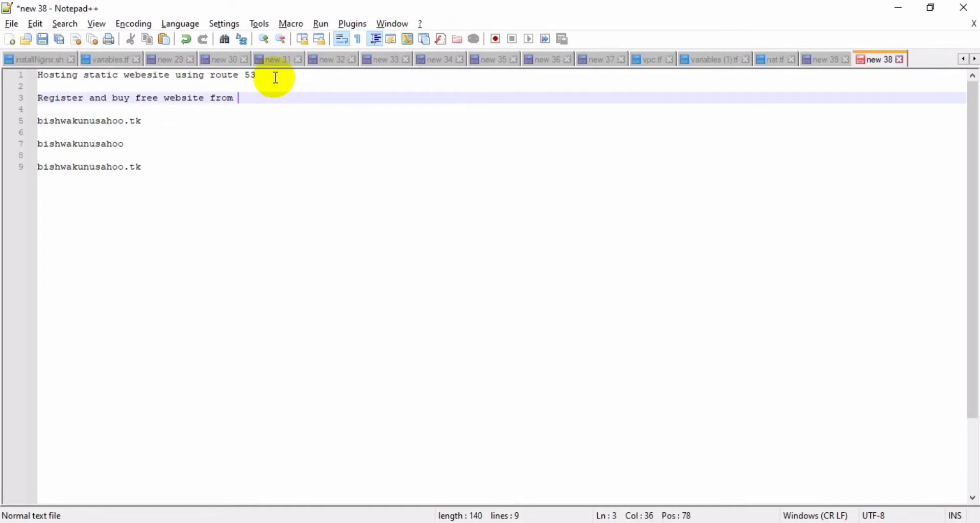
type("free")
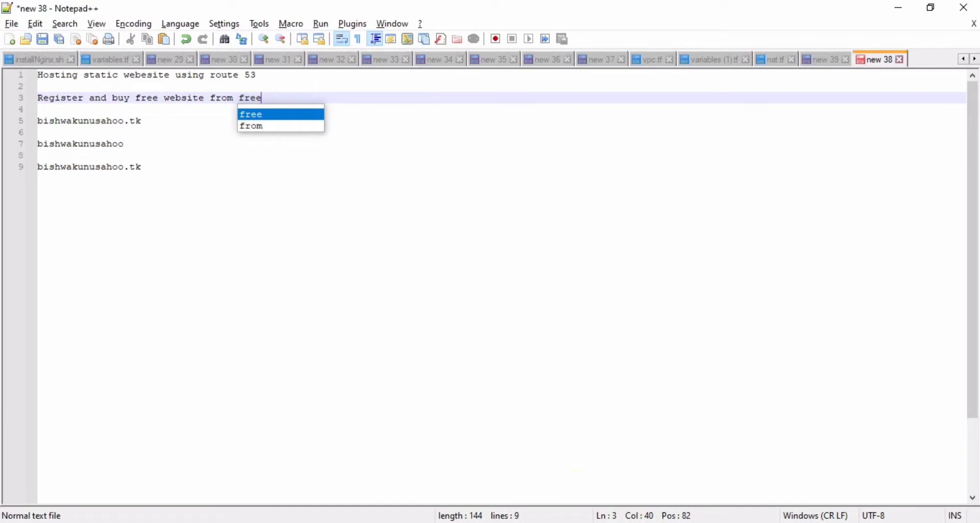
type("nom")
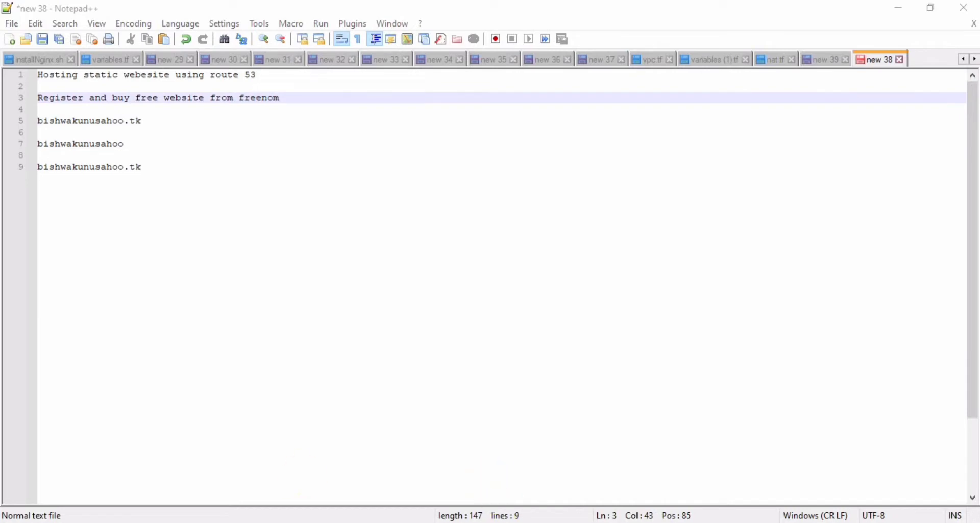
Switch to Chrome, search Google for freenom and open the Freenom website.
mouse_move(510, 522)
left_click(572, 472)
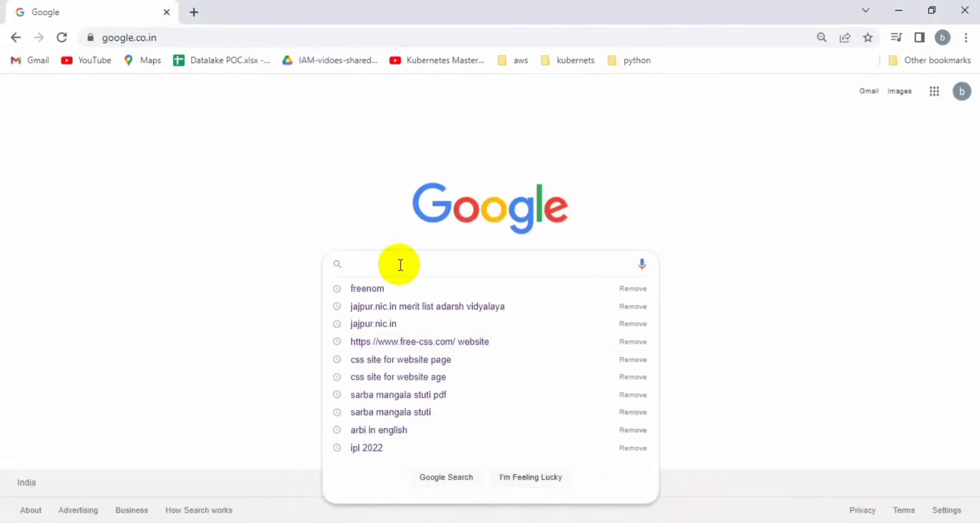
left_click(384, 289)
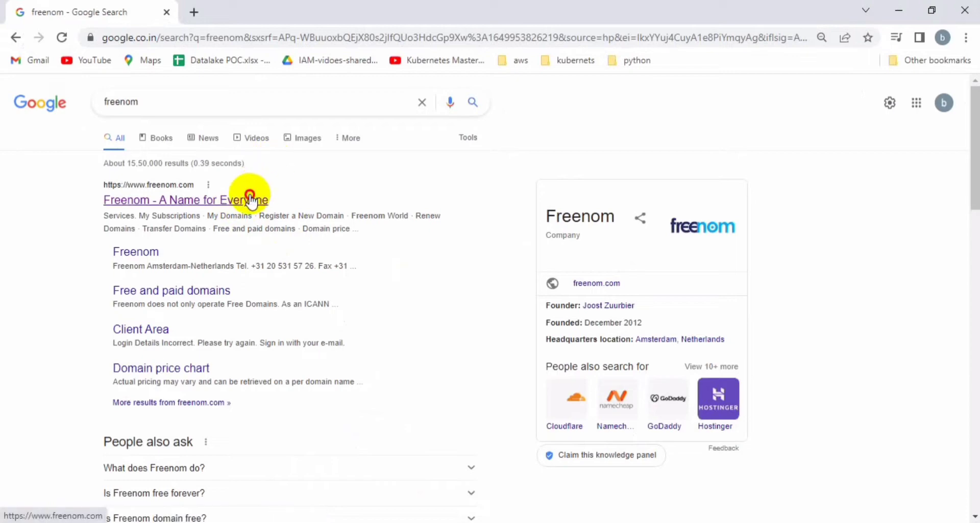
left_click(251, 201)
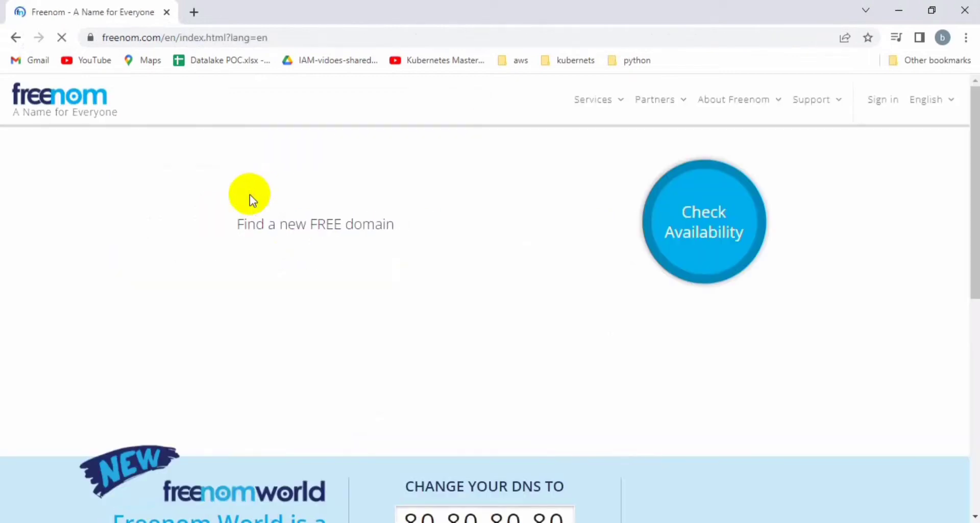
Copy the extensionless domain name from line 7 of the Notepad++ notes and check its availability on Freenom.
left_click(382, 225)
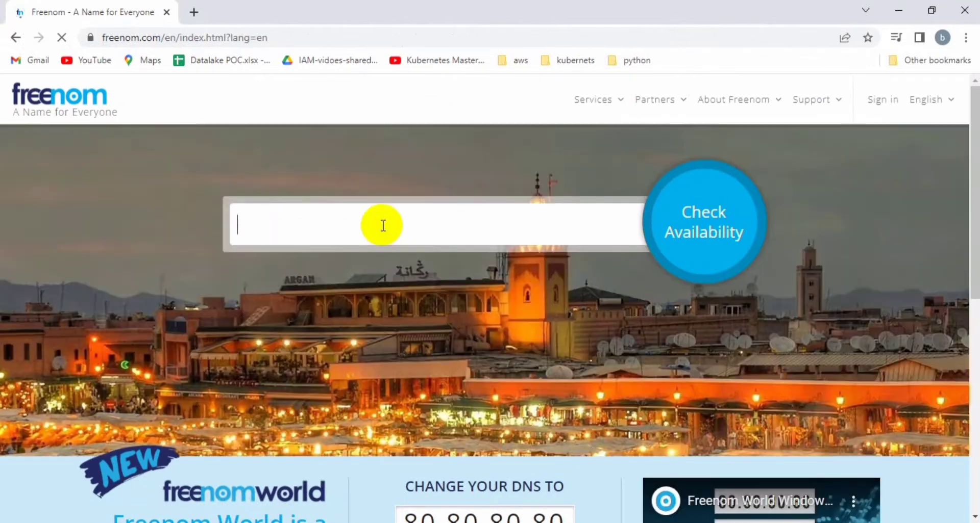
key("alt+Tab")
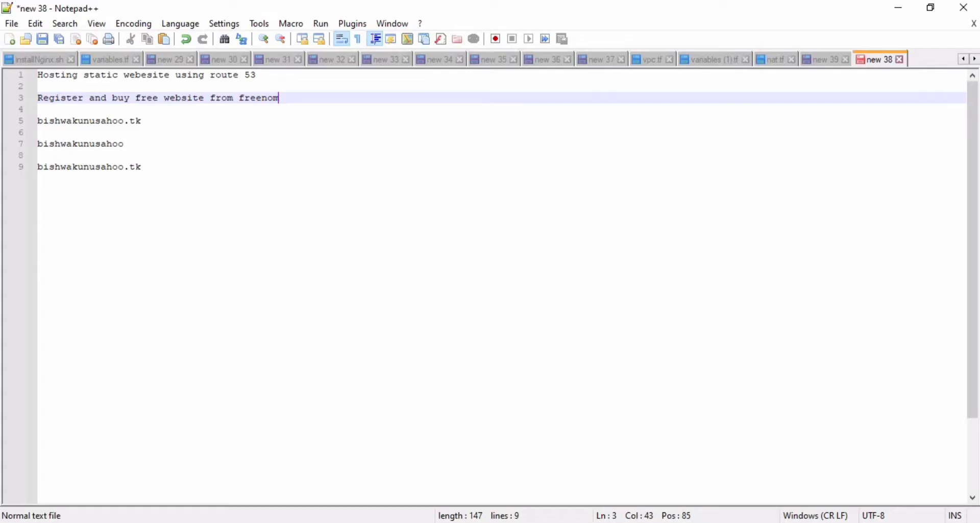
left_click(128, 145)
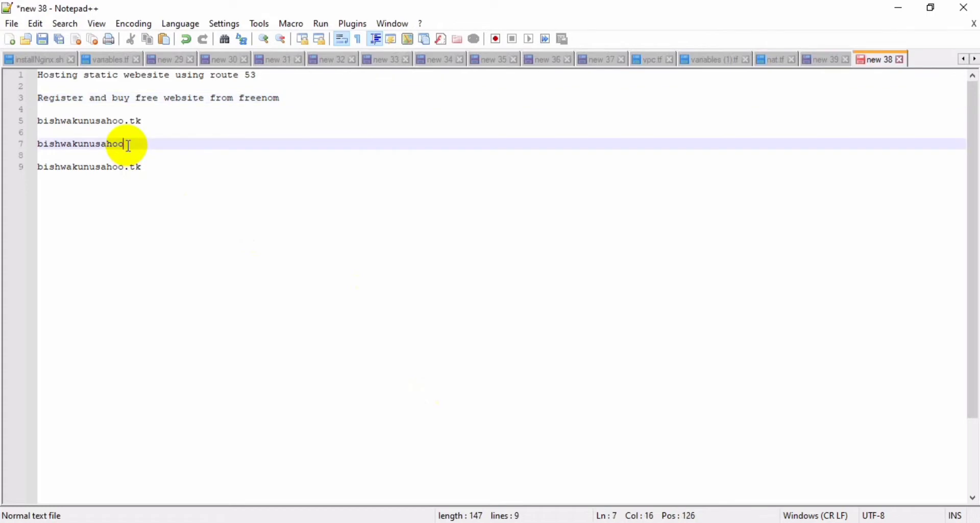
key("shift+Home")
key("ctrl+c")
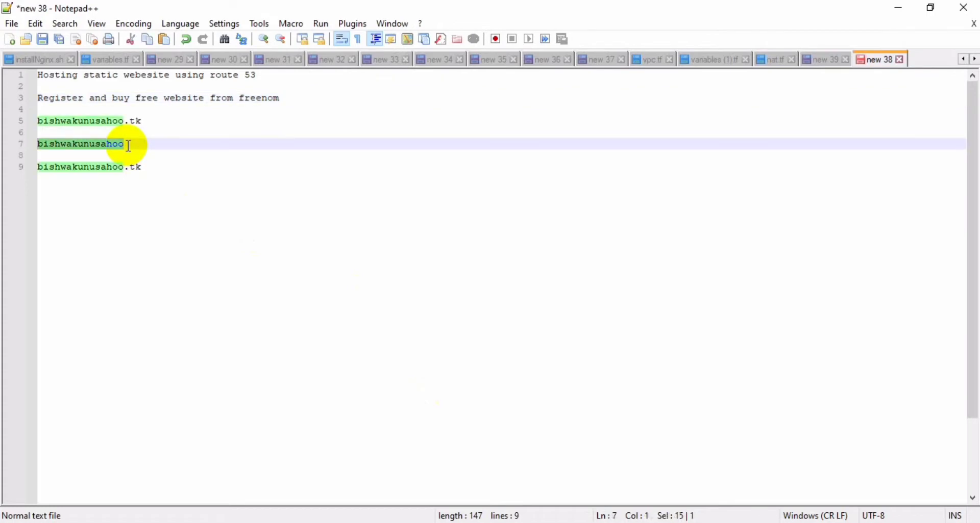
key("alt+Tab")
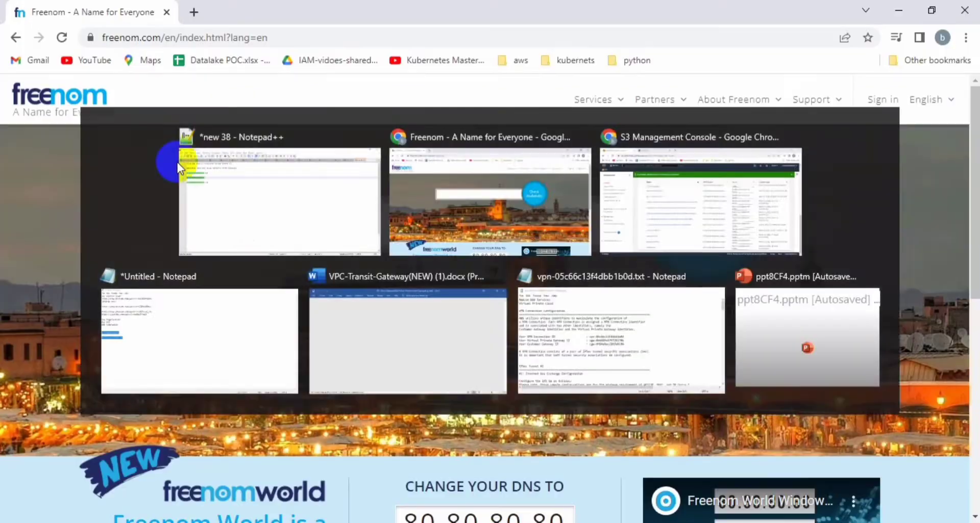
key("ctrl+v")
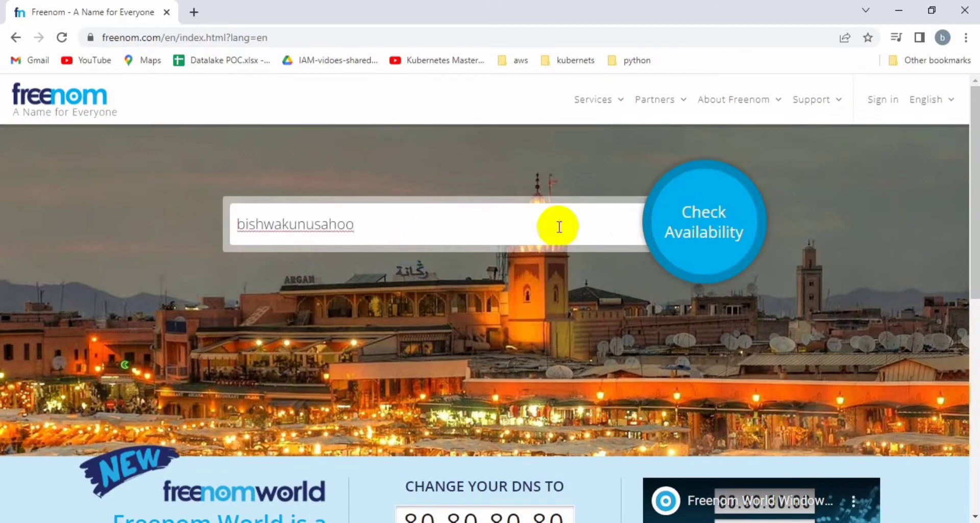
left_click(692, 217)
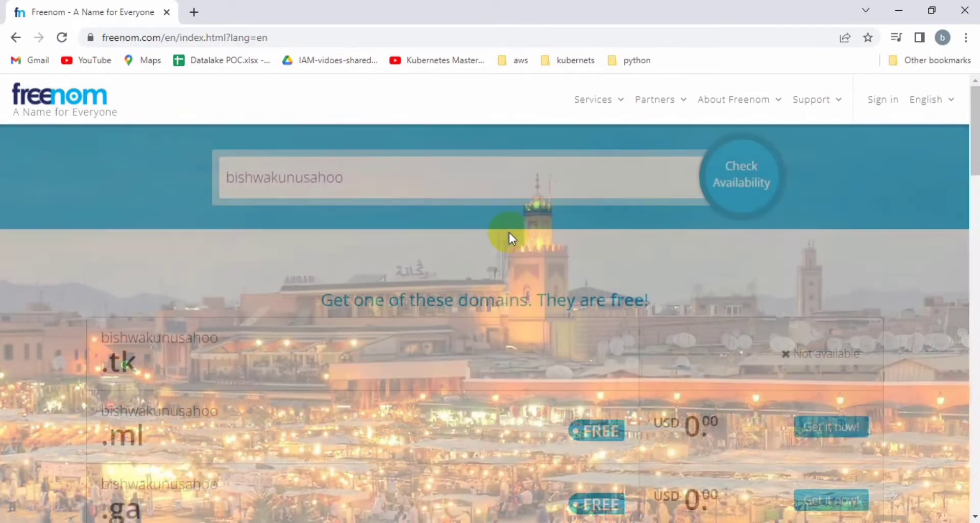
Examine the availability and prices of the free and cost-price domain extensions offered for the name.
scroll(561, 319, "down", 2)
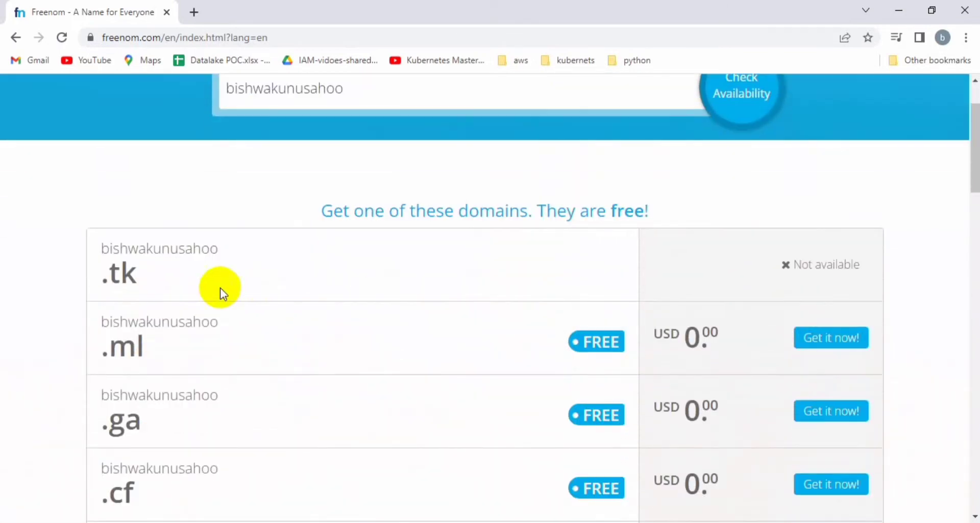
left_click_drag(102, 244, 121, 278)
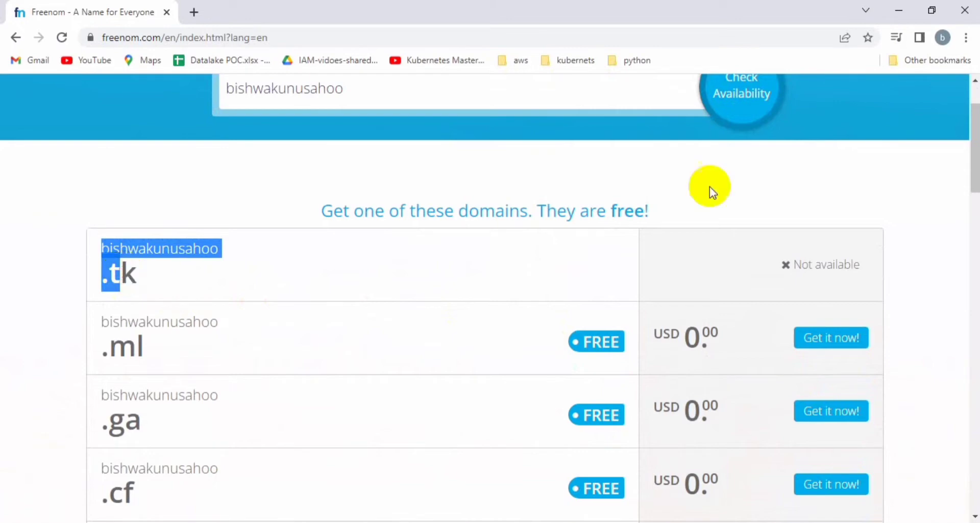
left_click_drag(886, 277, 864, 264)
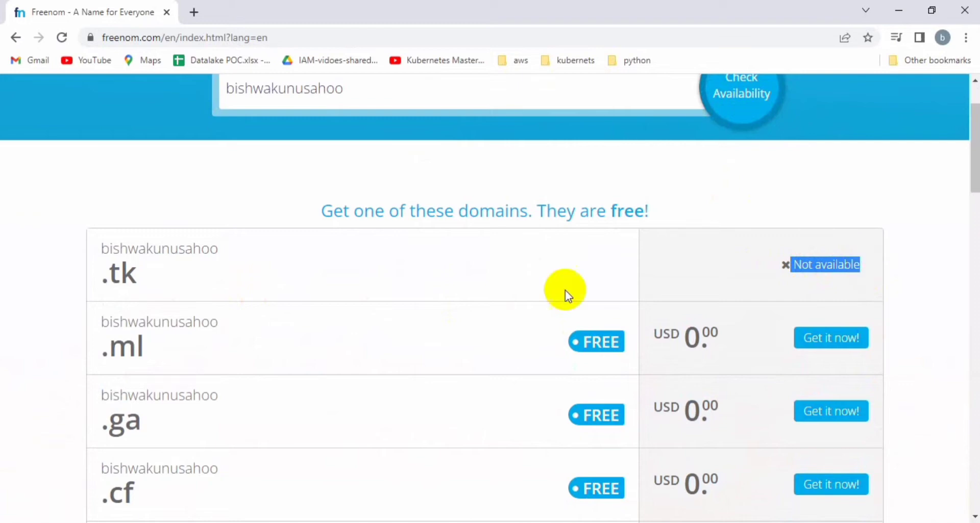
mouse_move(143, 350)
left_mouse_down()
mouse_move(101, 332)
mouse_move(143, 351)
left_mouse_up()
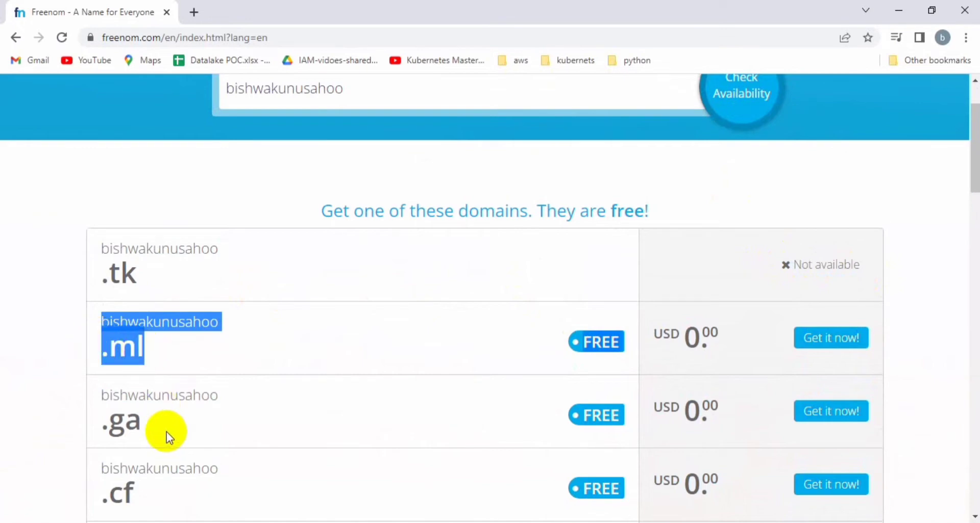
left_click_drag(164, 432, 108, 410)
left_click(672, 401)
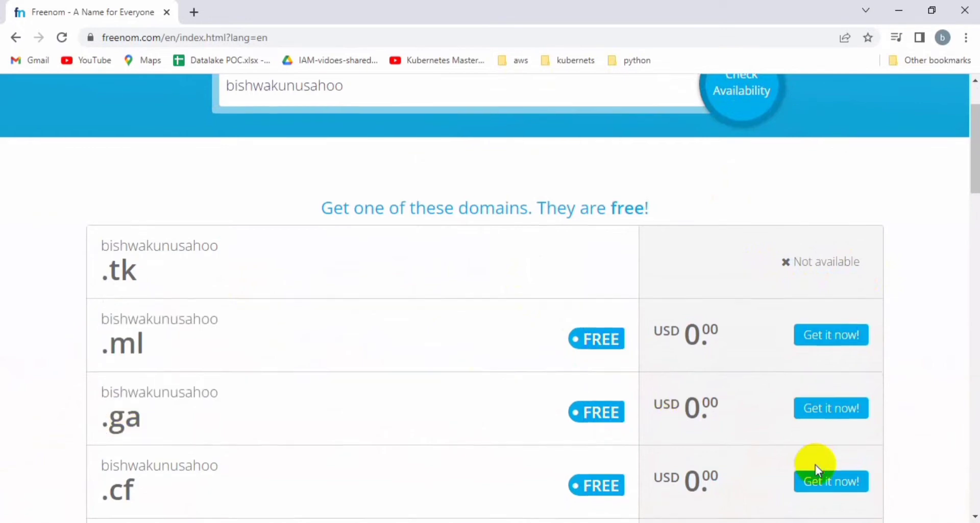
scroll(815, 465, "down", 2)
scroll(815, 465, "up", 1)
scroll(815, 466, "down", 3)
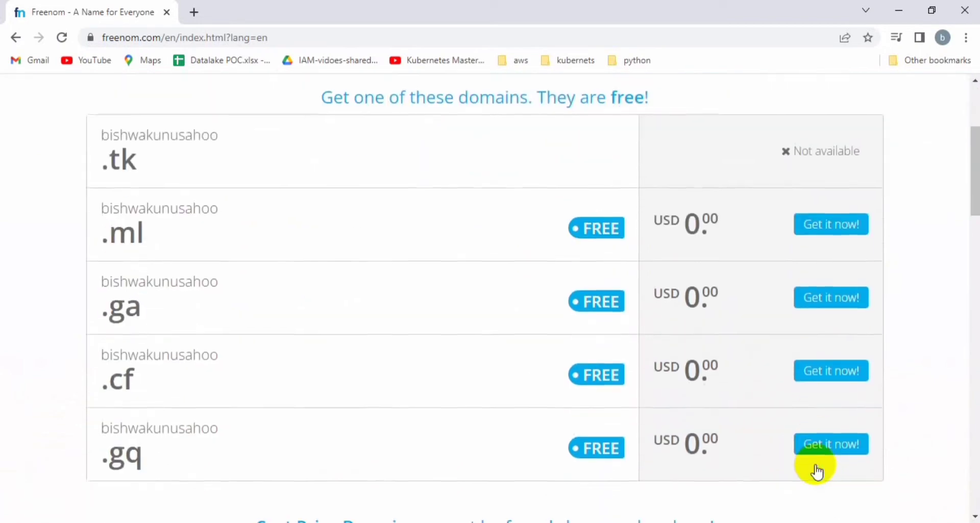
left_click_drag(327, 377, 125, 359)
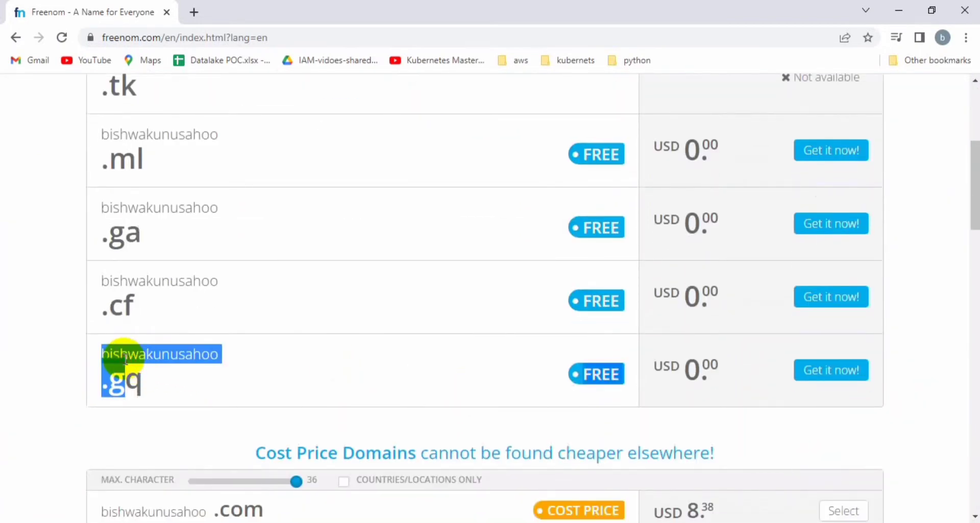
scroll(125, 359, "down", 6)
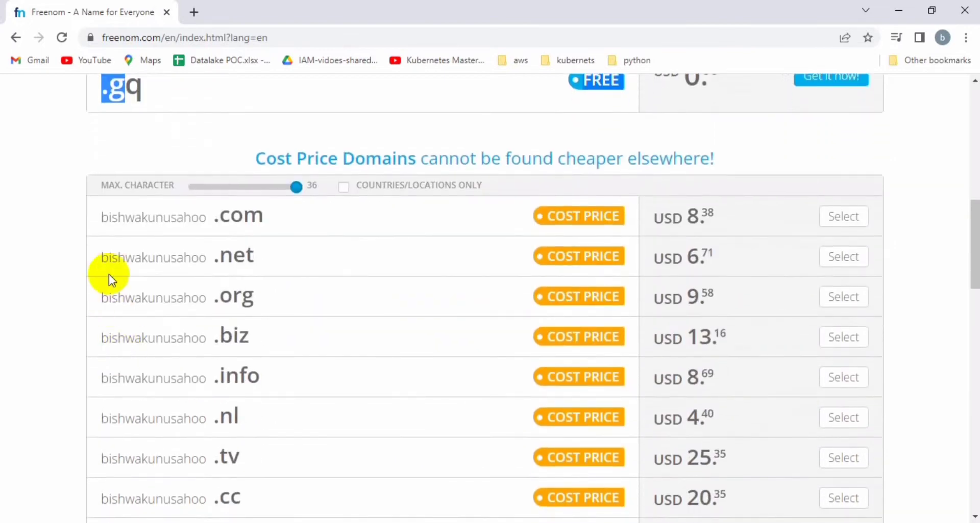
left_click_drag(103, 218, 380, 436)
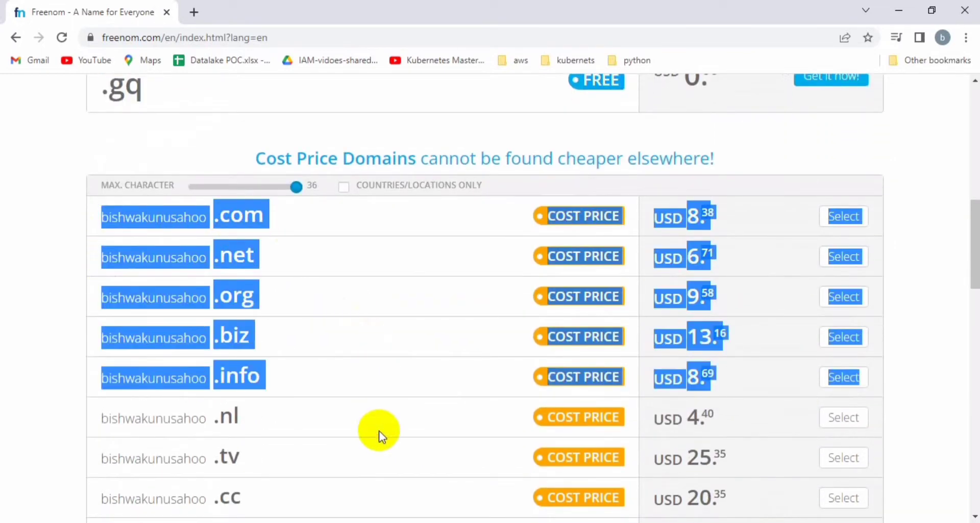
left_click(34, 320)
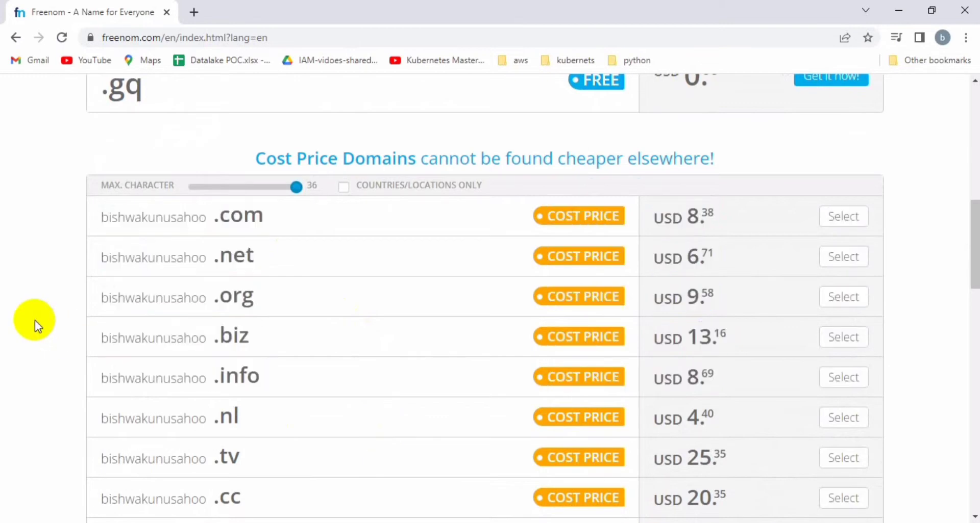
scroll(35, 321, "up", 6)
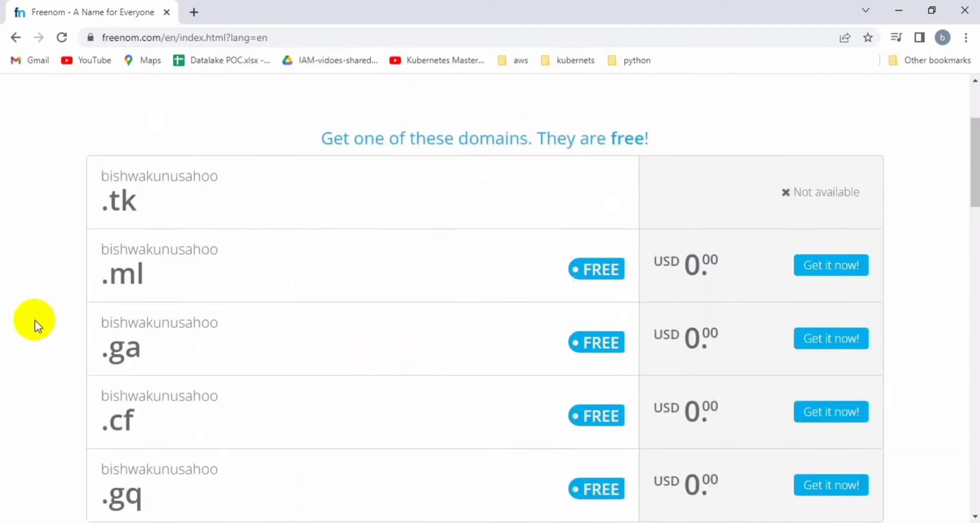
scroll(35, 320, "up", 3)
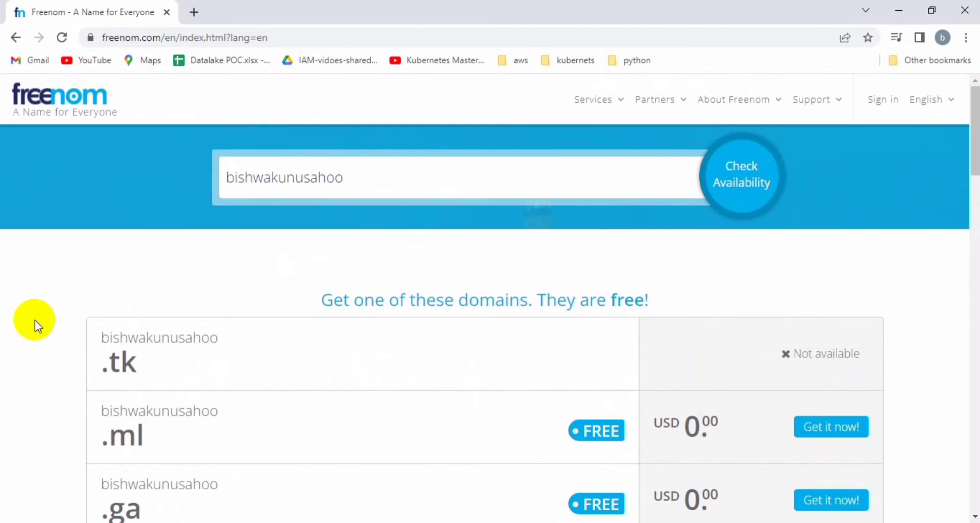
Check the availability of the same domain name with the .ml extension added.
double_click(164, 329)
key("ctrl+c")
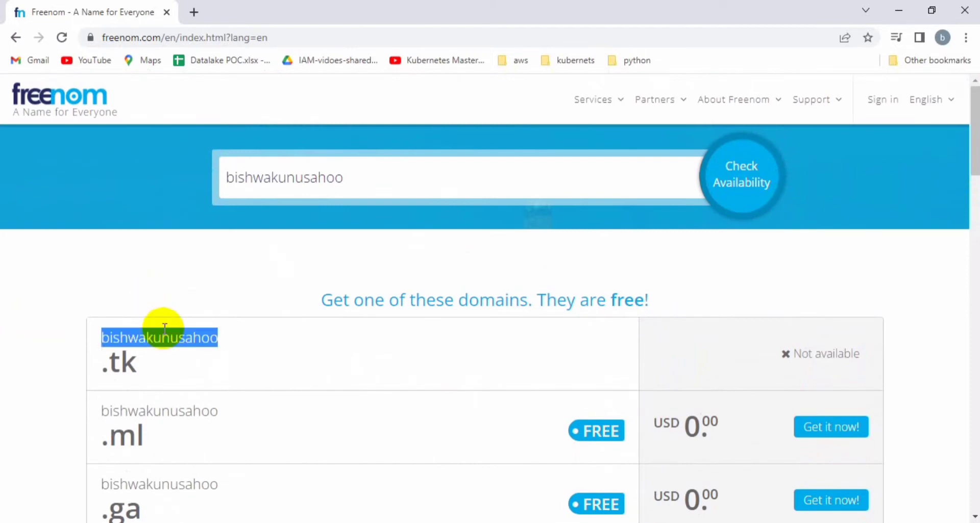
left_click(321, 170)
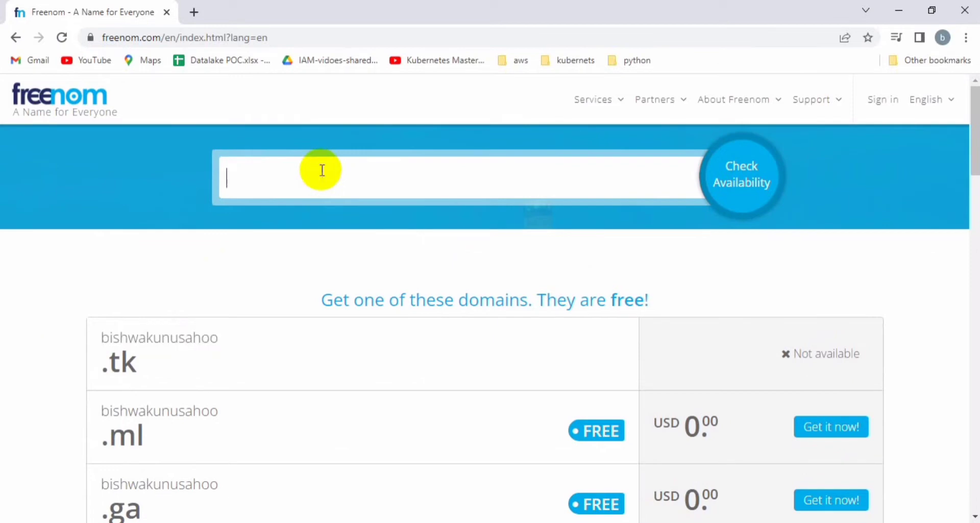
key("ctrl+v")
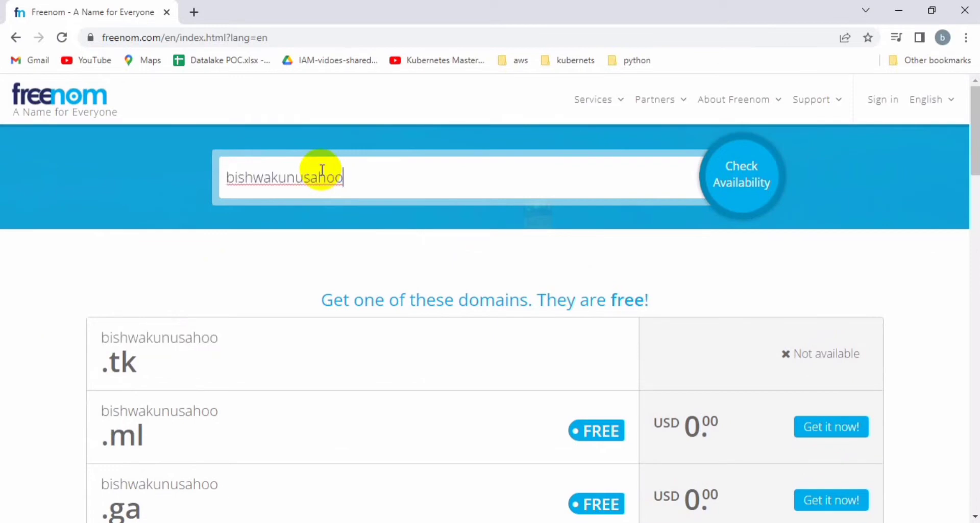
type(".ml")
left_click(751, 170)
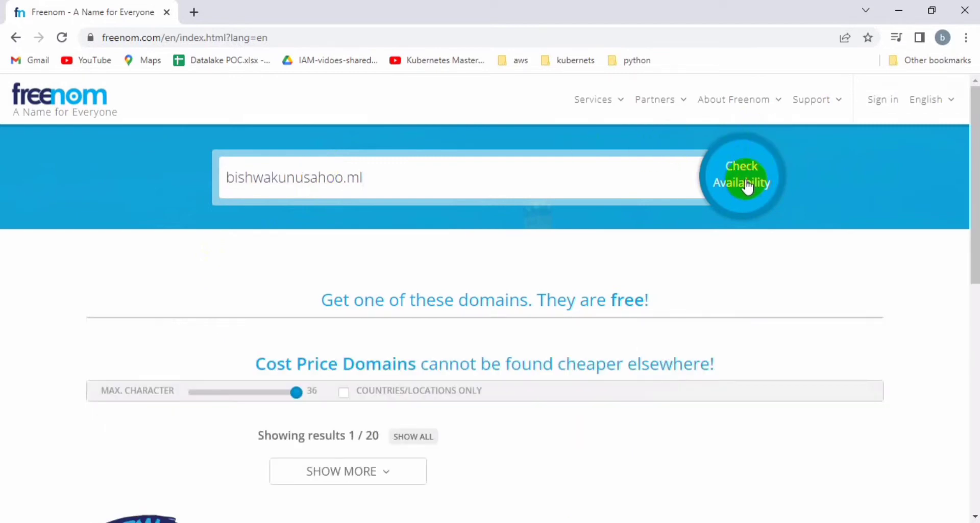
left_click(747, 188)
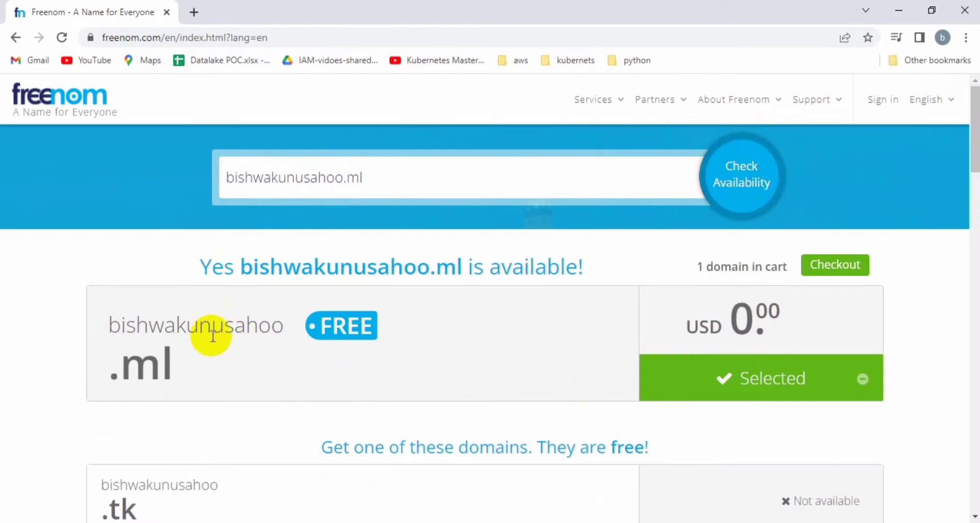
Proceed to checkout with the selected free .ml domain.
mouse_move(181, 368)
left_mouse_down()
mouse_move(130, 337)
mouse_move(186, 359)
left_mouse_up()
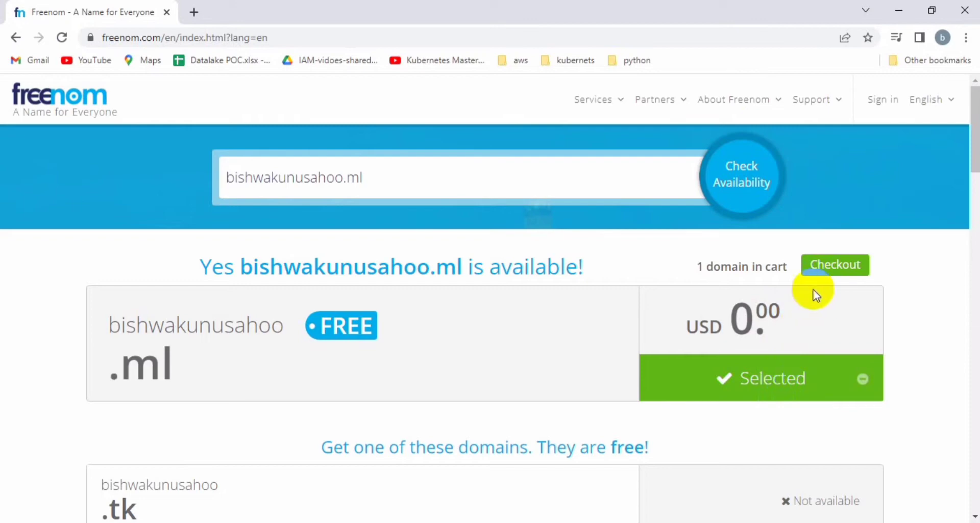
double_click(862, 271)
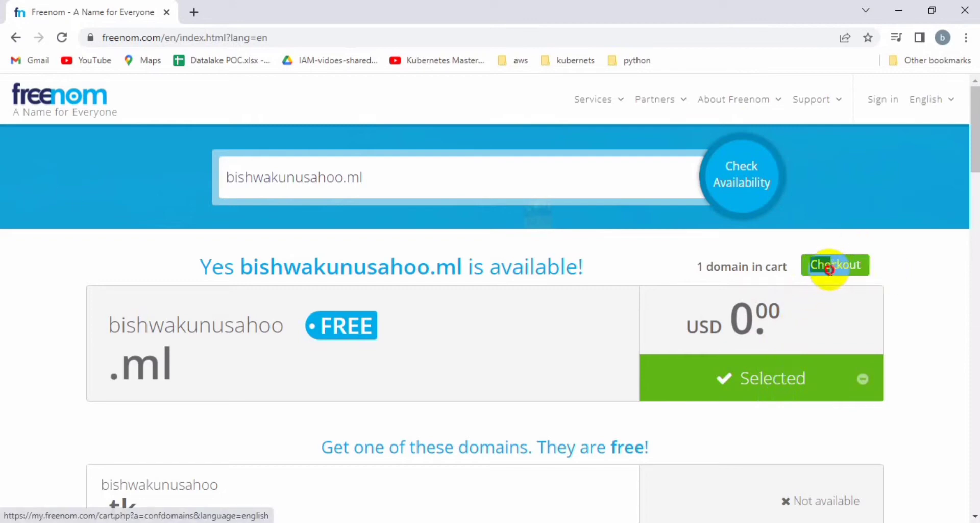
left_click(843, 267)
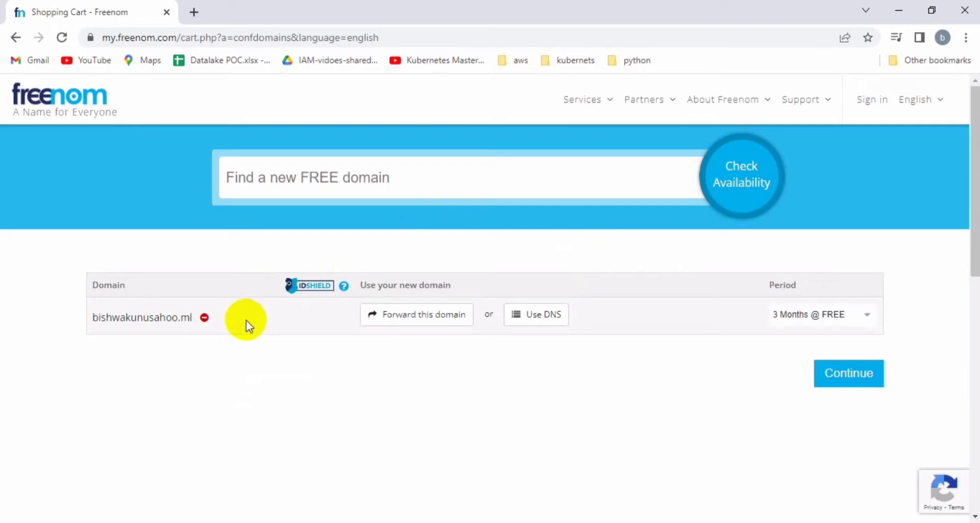
Review the .ml domain in the shopping cart and continue to the Review & Checkout page.
left_click_drag(93, 318, 211, 318)
left_click(212, 318)
triple_click(210, 319)
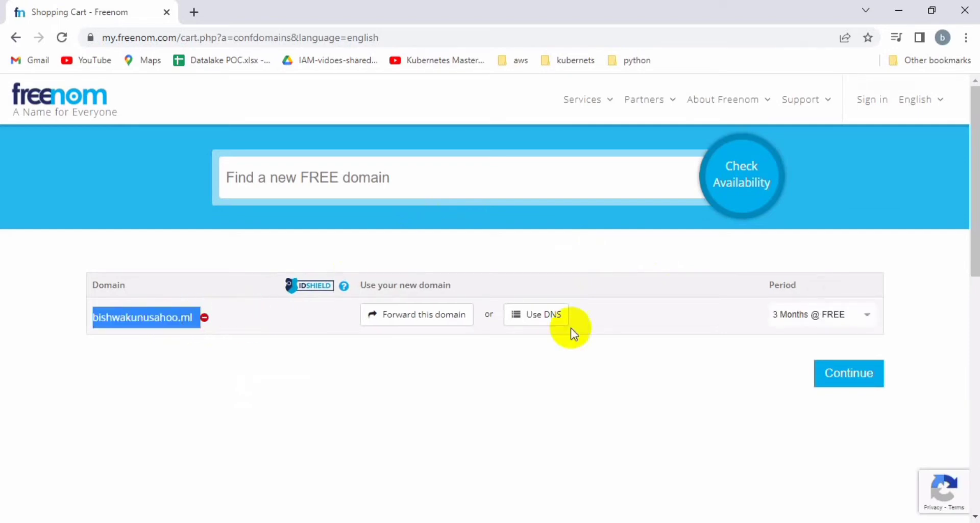
left_click(856, 386)
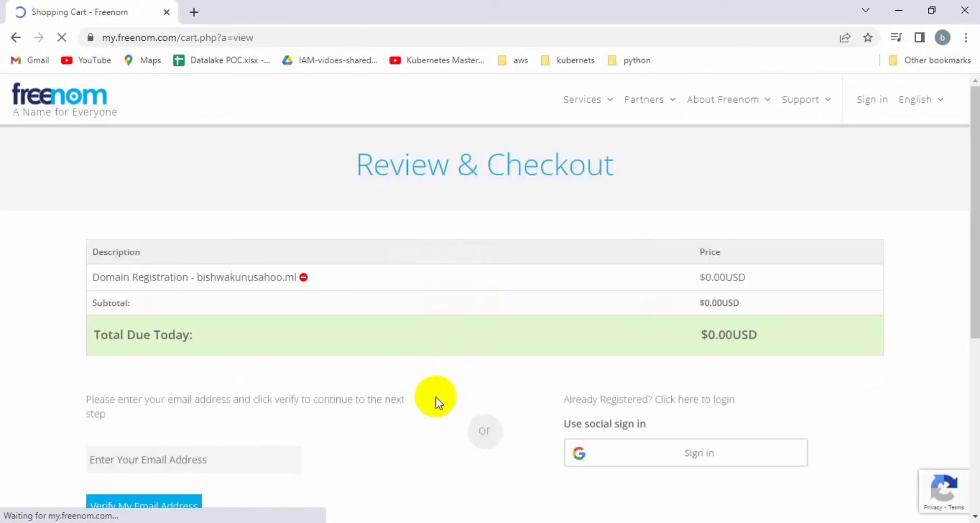
Review the e-mail verification and social sign-in options for completing the domain checkout.
scroll(485, 410, "down", 4)
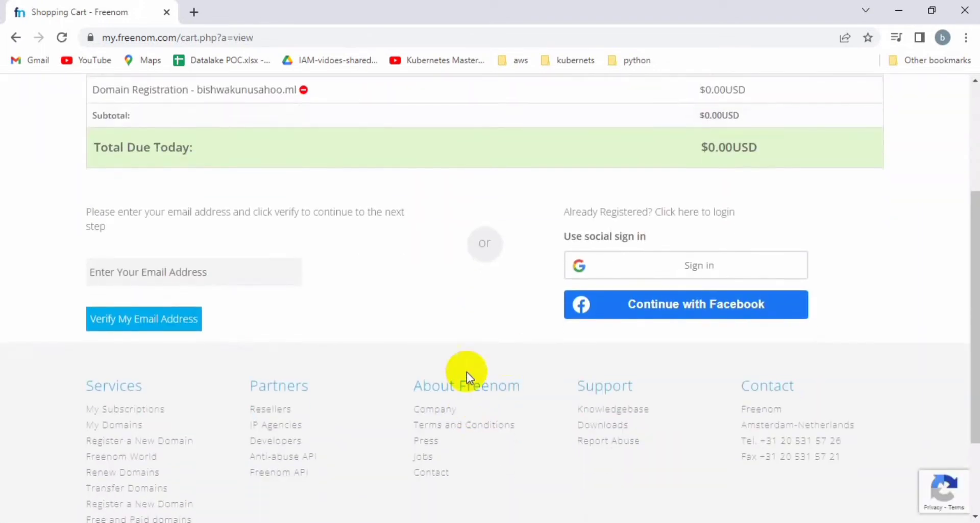
left_click(179, 276)
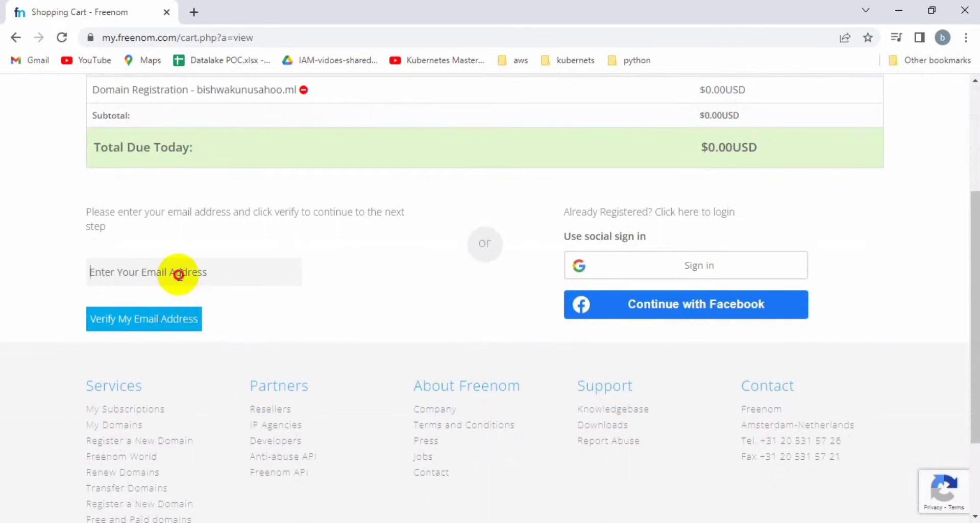
left_click(240, 274)
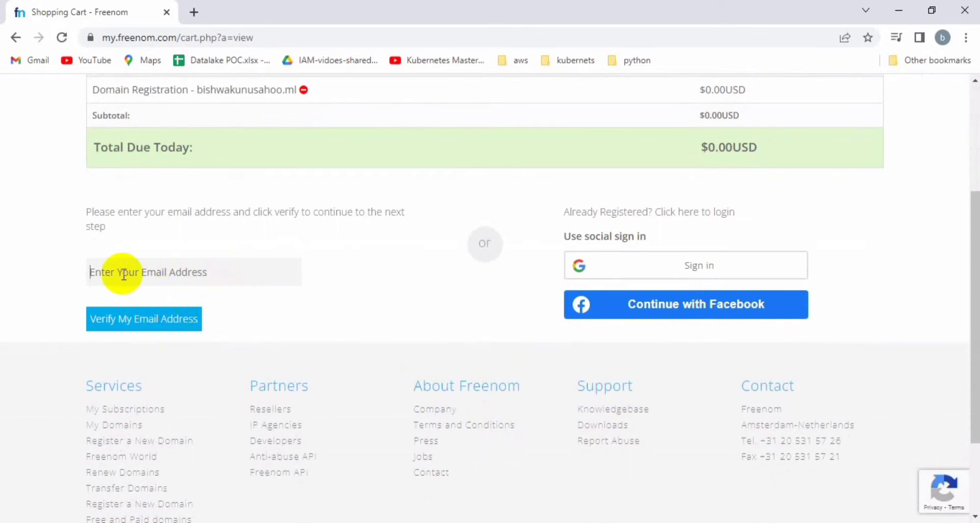
left_click_drag(695, 232, 593, 211)
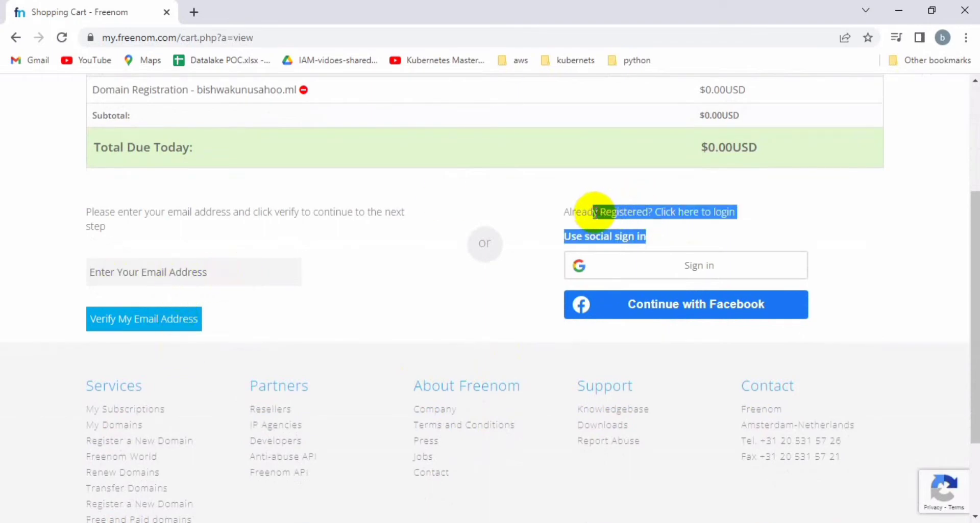
left_click_drag(179, 234, 92, 212)
scroll(375, 283, "up", 4)
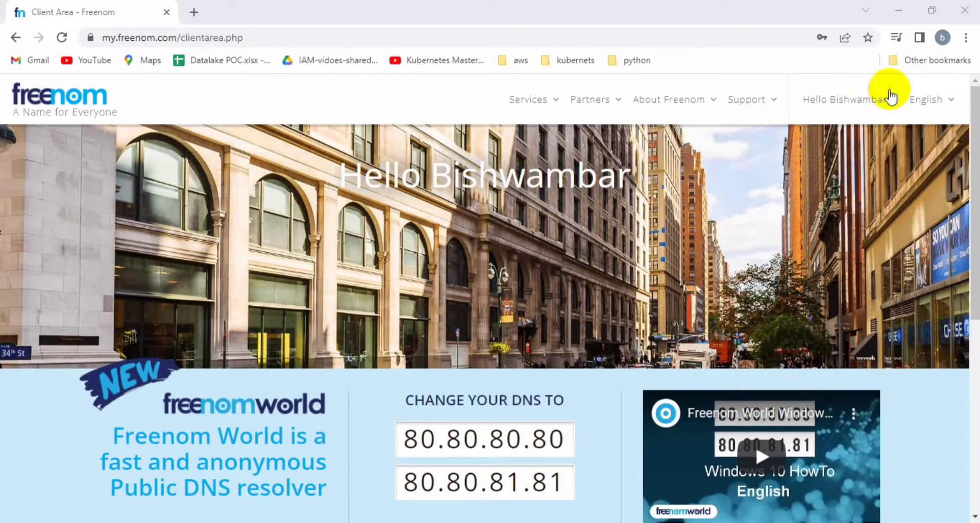
Open the account's list of registered domains and locate the .tk domain.
left_click(555, 107)
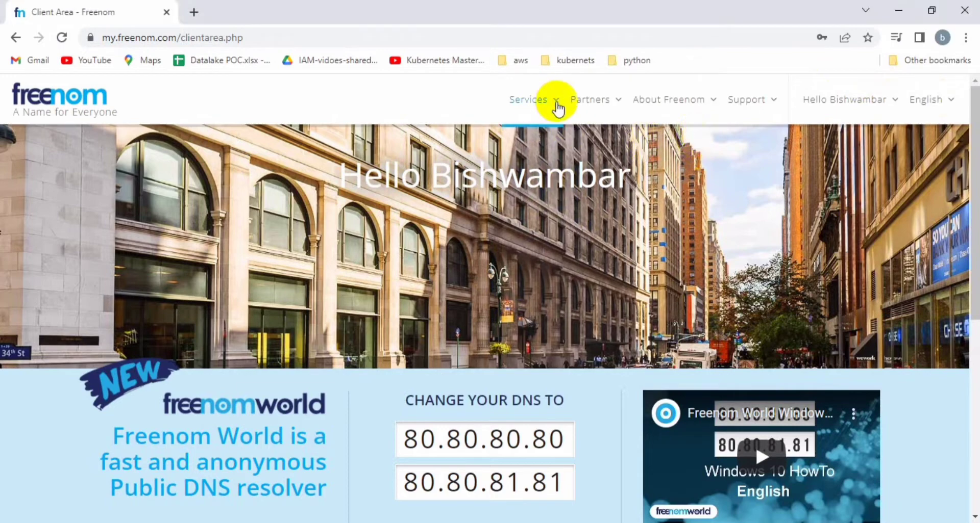
left_click(549, 176)
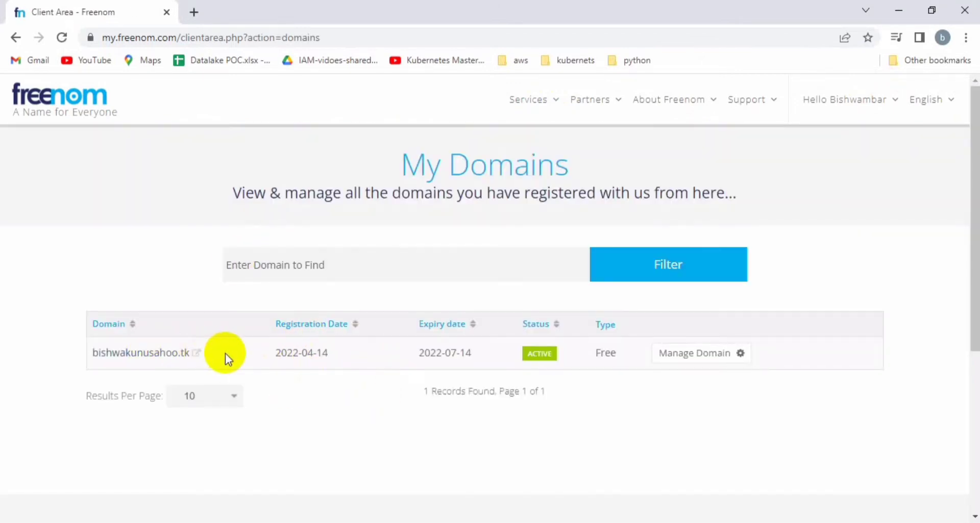
left_click_drag(225, 353, 97, 352)
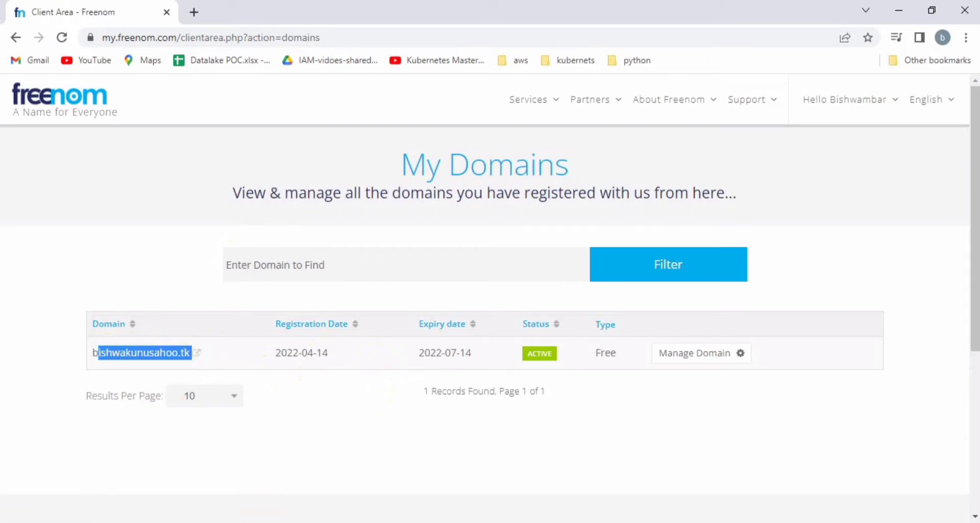
left_click(558, 107)
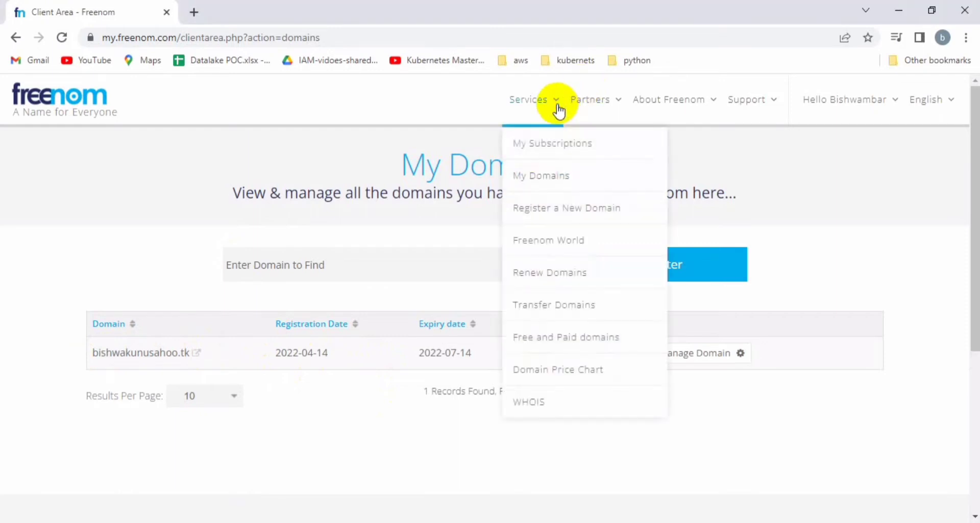
left_click(277, 427)
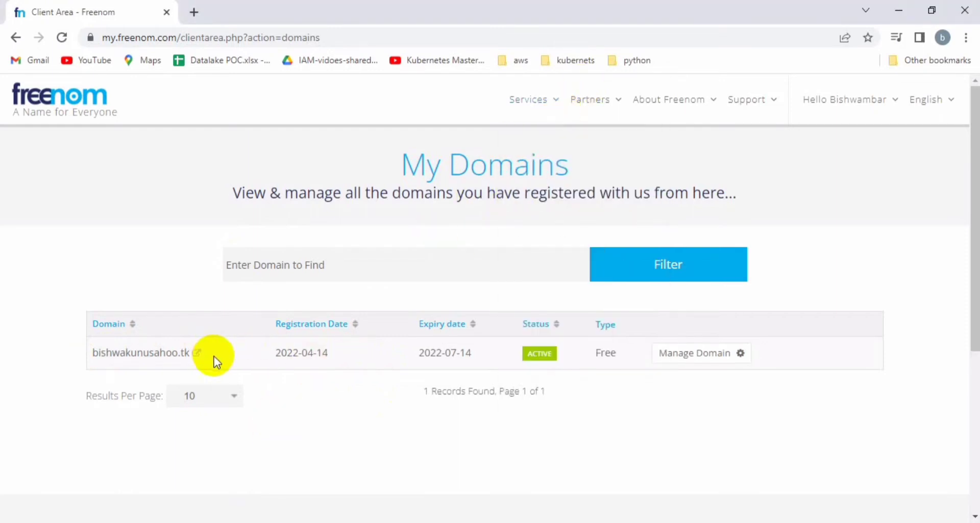
Examine the registration date and expiry date of the registered .tk domain.
right_click(119, 355)
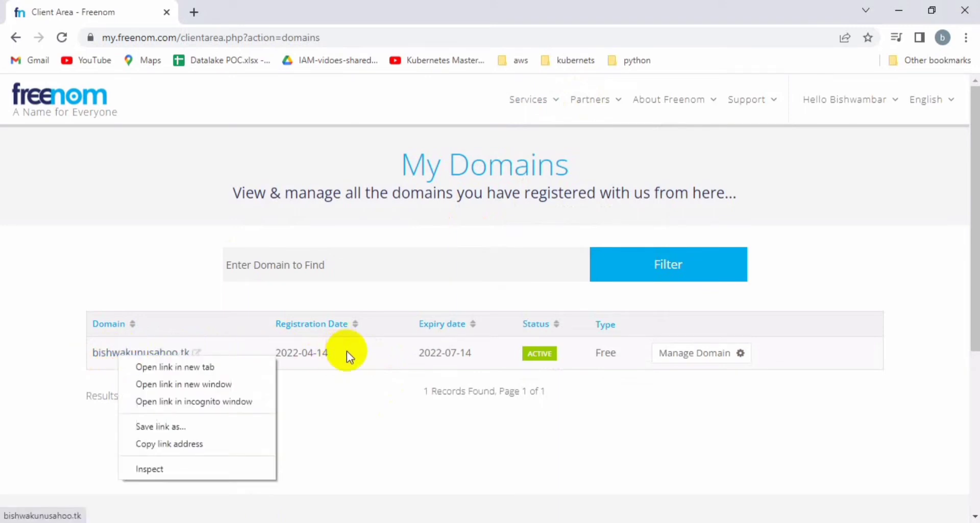
left_click(350, 359)
left_click(297, 359)
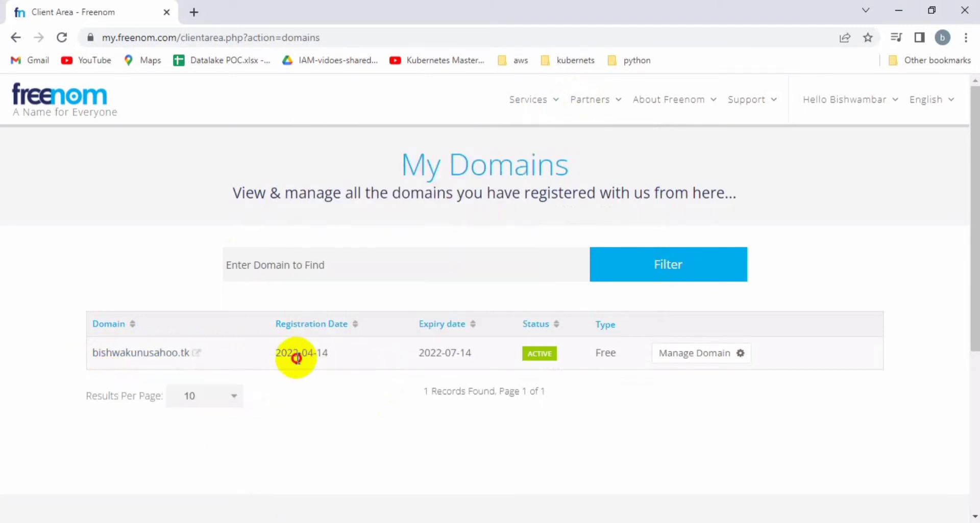
double_click(297, 359)
double_click(469, 350)
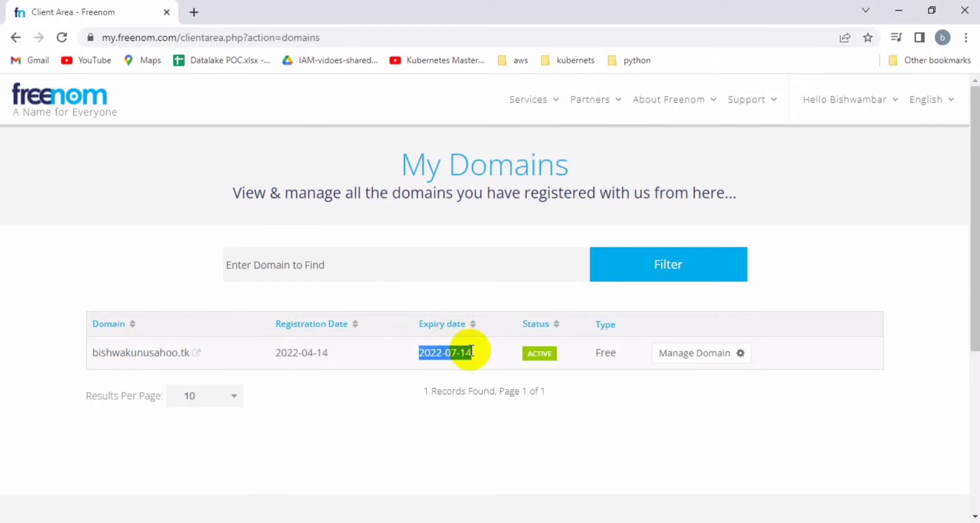
left_click(80, 356)
left_click(148, 353)
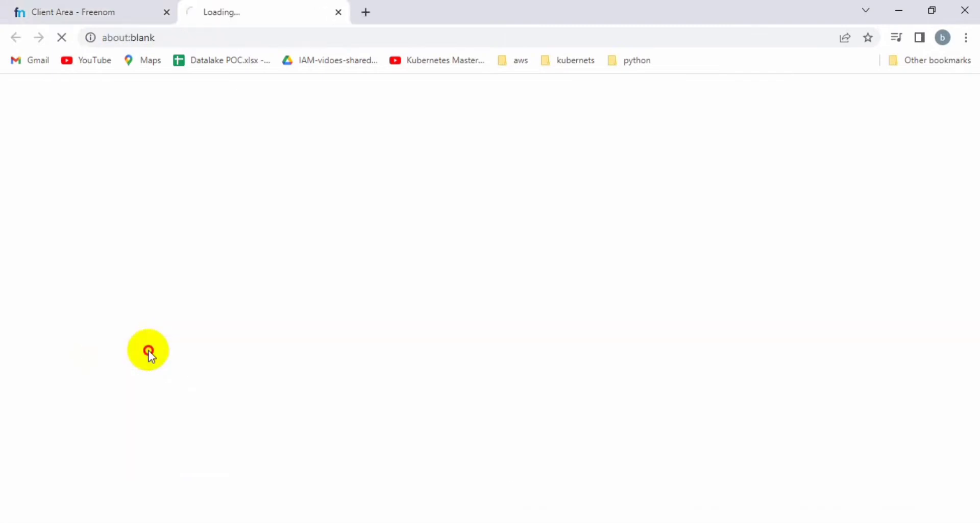
left_click(338, 13)
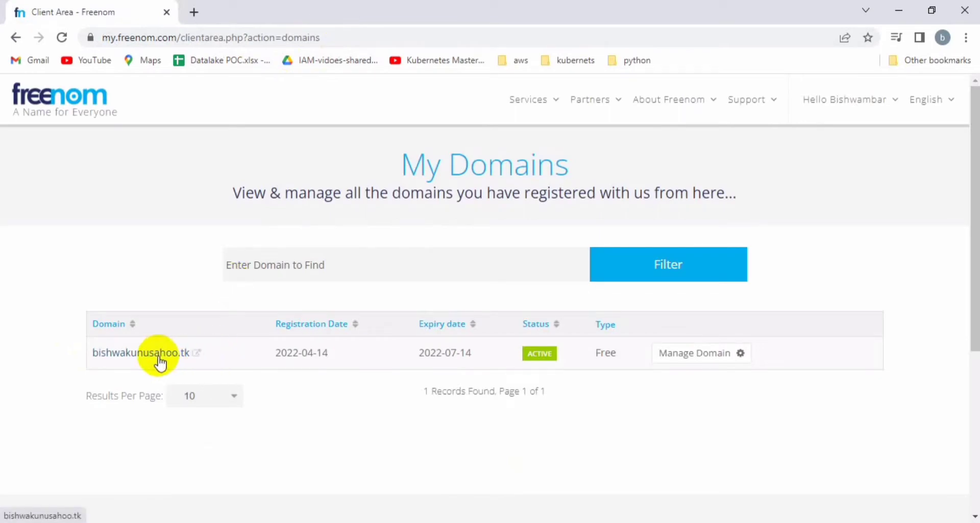
right_click(135, 352)
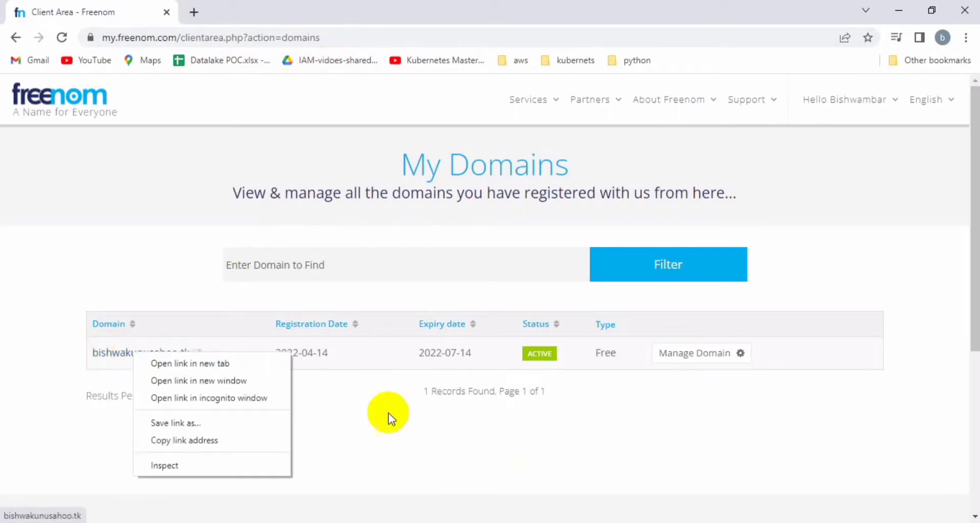
Switch to Notepad++ and copy the full .tk domain name from line 9 of the notes.
left_click(668, 522)
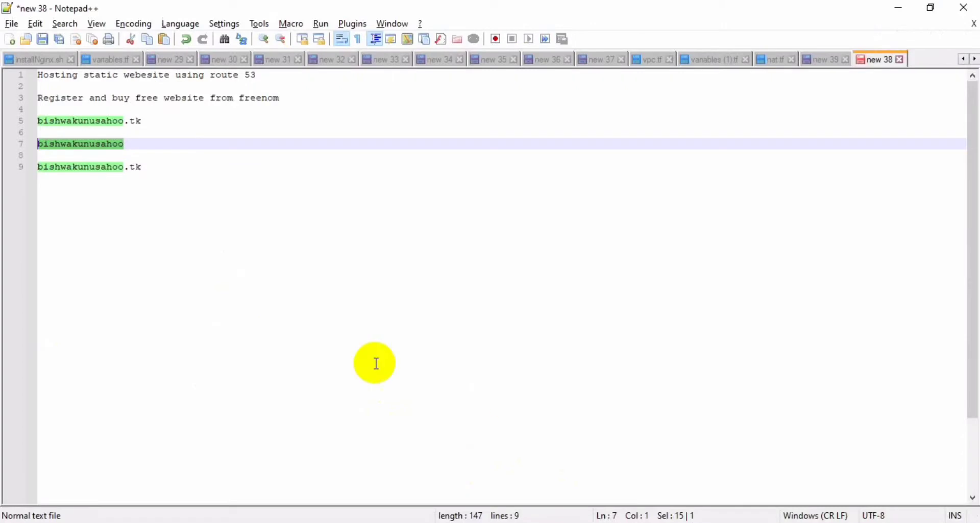
left_click(163, 174)
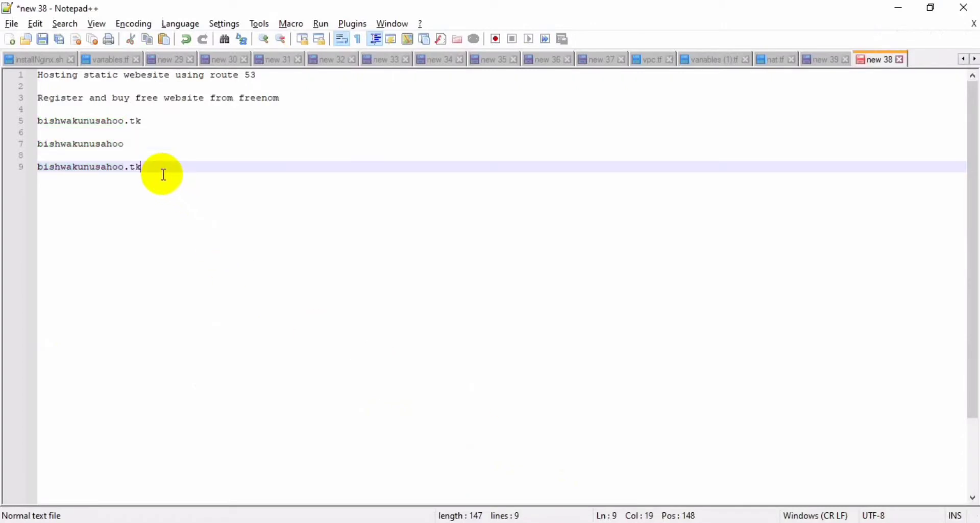
key("shift+Left")
key("shift+Left")
key("shift+Left")
key("shift+Left")
key("shift+Left")
key("shift+Left")
key("shift+Left")
key("shift+Left")
key("shift+Left")
key("shift+Left")
key("shift+Left")
key("shift+Left")
key("shift+Left")
key("shift+Left")
key("shift+Left")
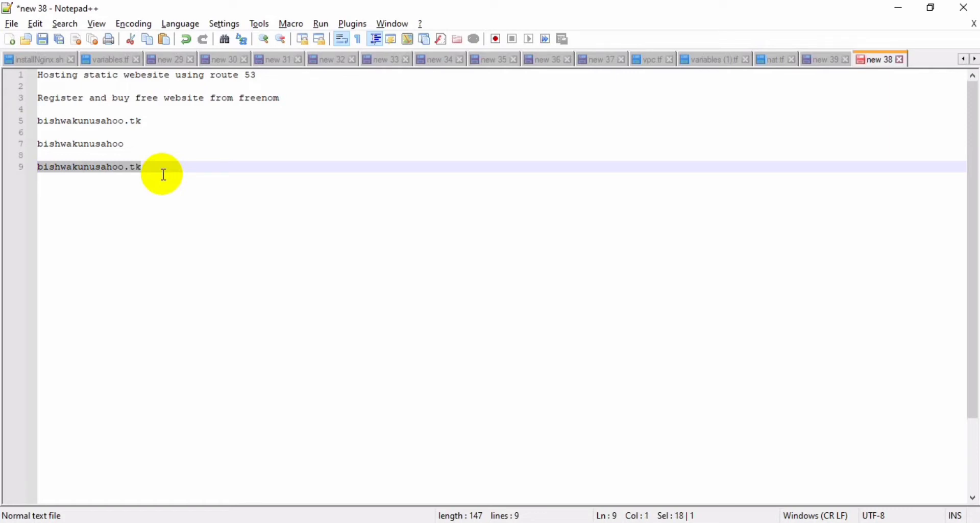
Switch to the S3 console in Chrome and start a new bucket, entering the copied .tk domain as its name.
key("alt+Tab")
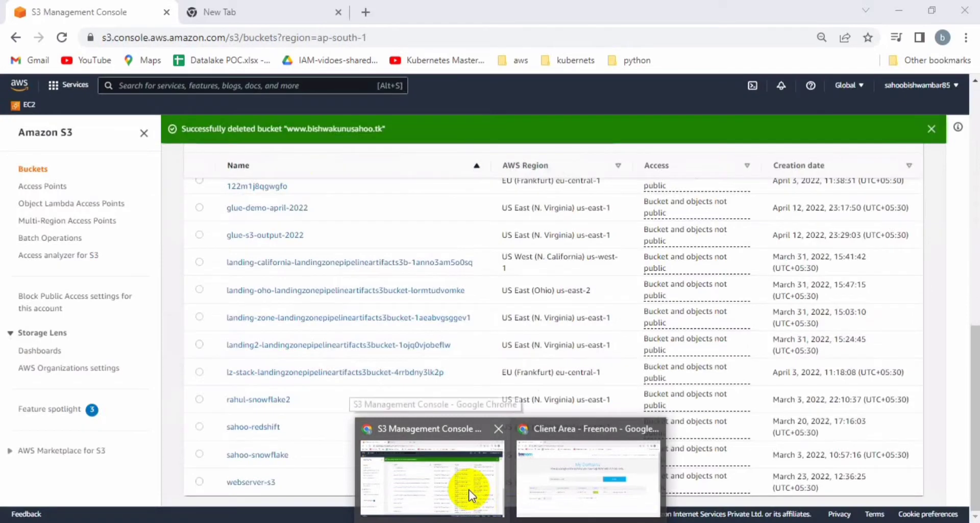
left_click(469, 490)
scroll(642, 256, "up", 10)
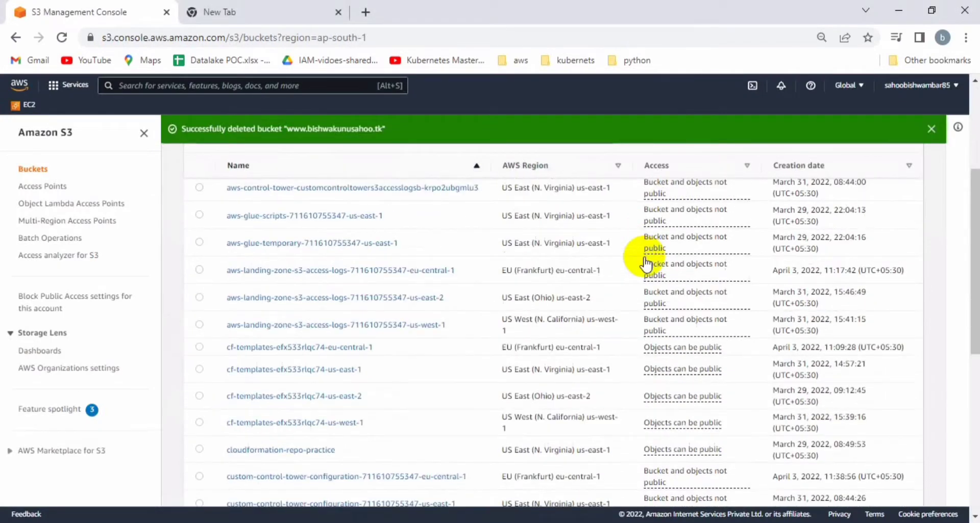
left_click(857, 269)
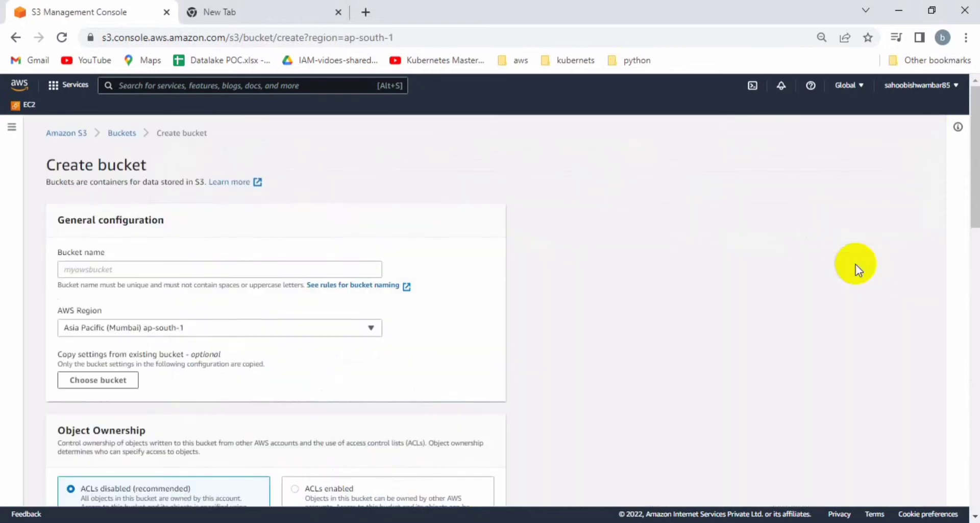
left_click(266, 269)
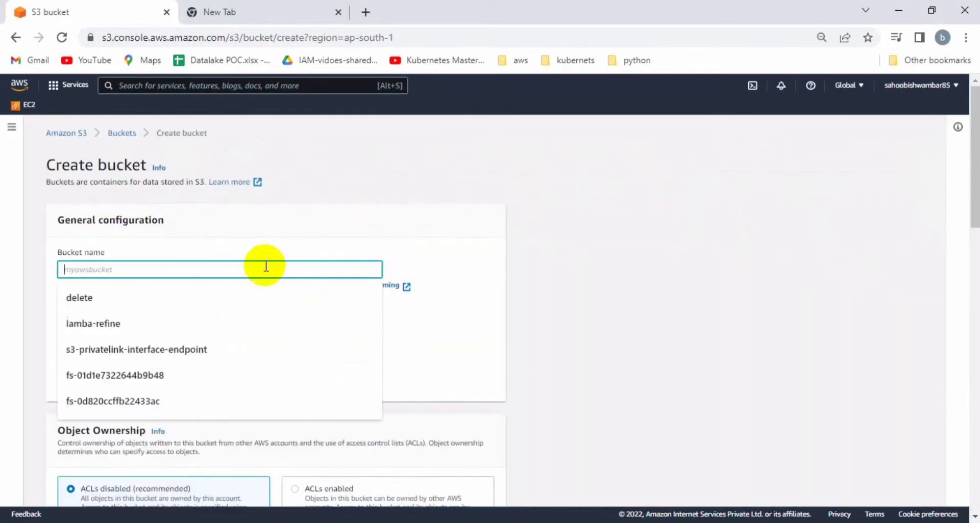
type("bishwakunusahoo.tk")
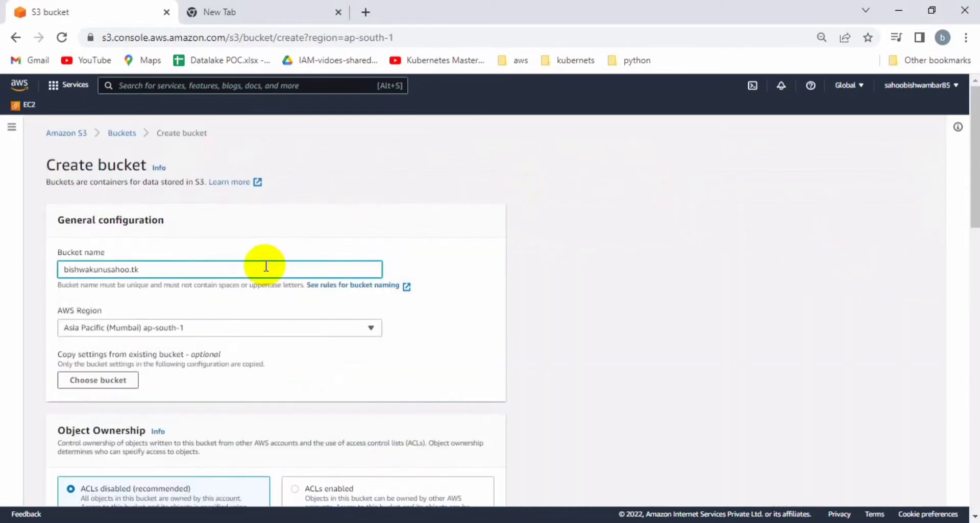
left_click(526, 278)
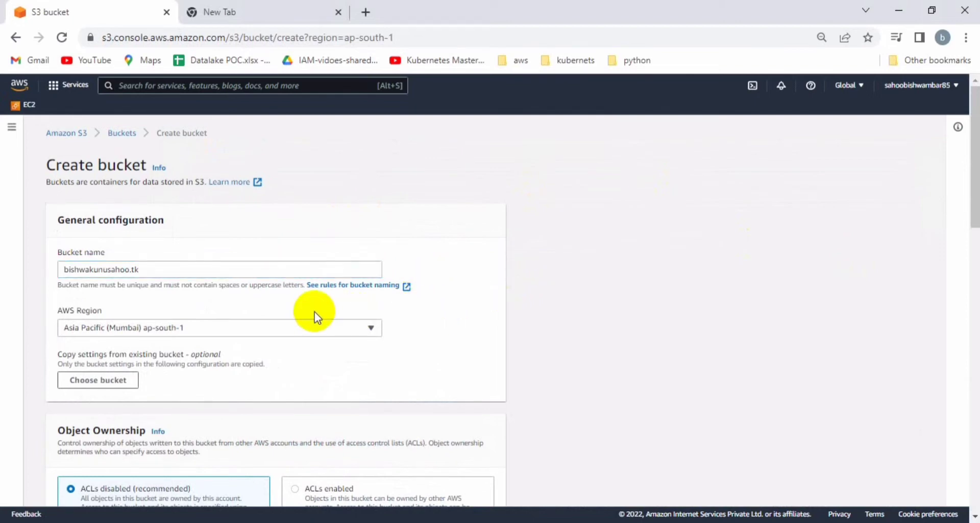
left_click(236, 269)
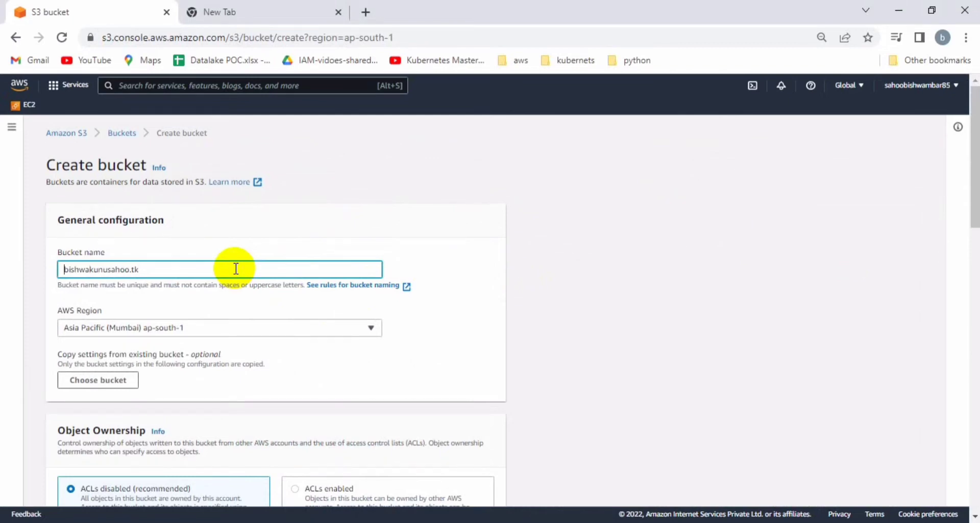
key("ctrl+a")
key("ctrl+c")
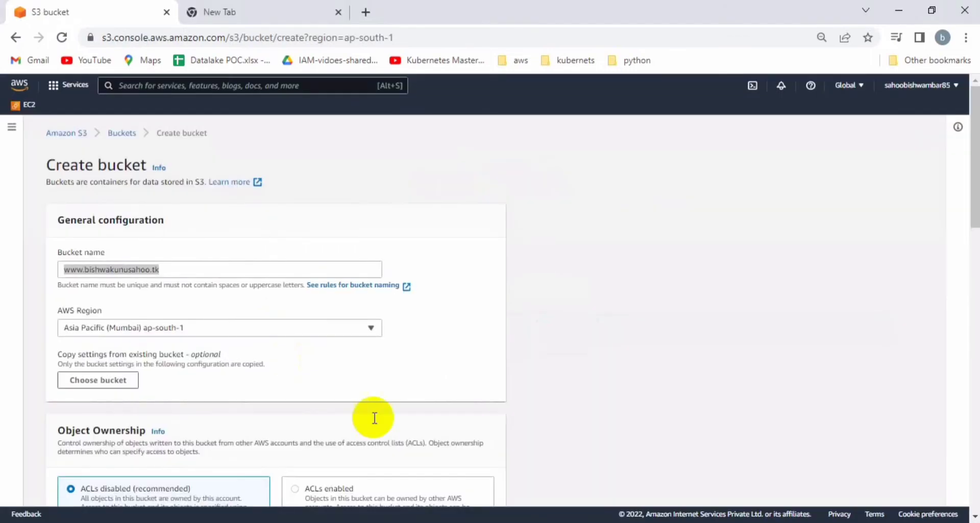
Switch to Notepad++ and add a "bucketname:" line with the copied bucket name below the notes.
key("alt+Tab")
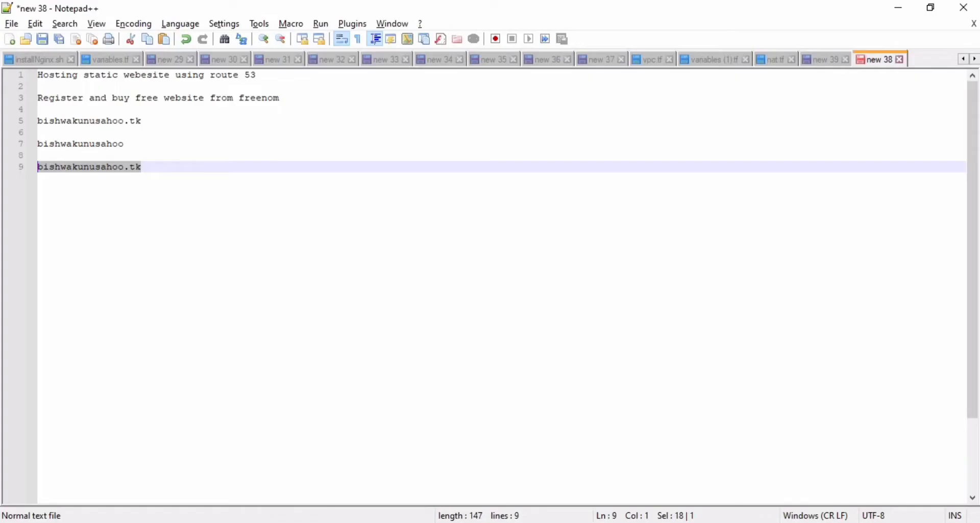
left_click(391, 361)
key("Return")
key("Return")
type("bu")
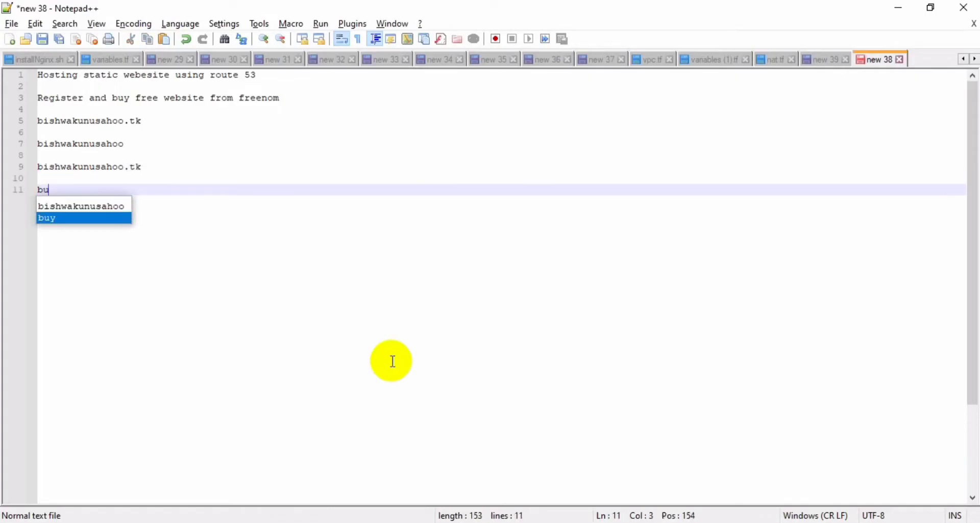
type("cketname:")
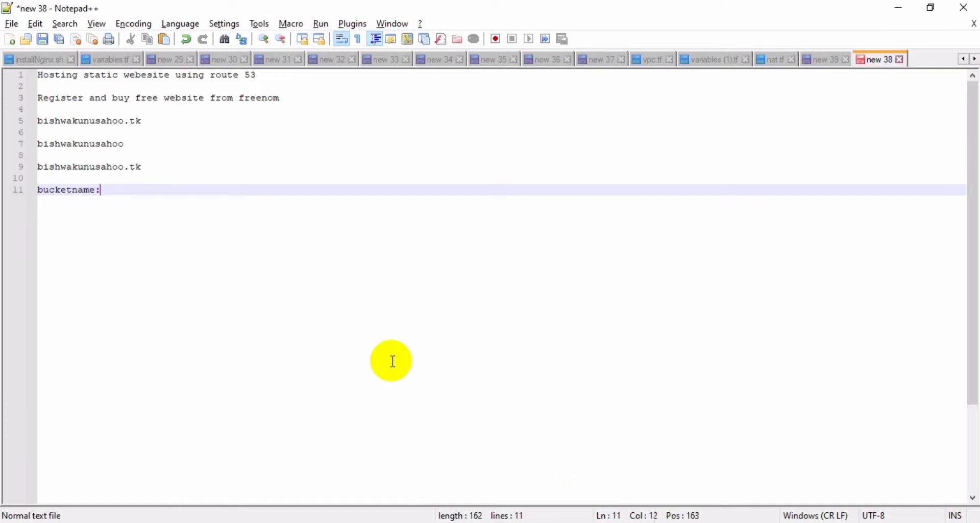
key("ctrl+v")
Return to the S3 console and create the bucket in Asia Pacific (Mumbai) ap-south-1 with the default settings.
key("alt+Tab")
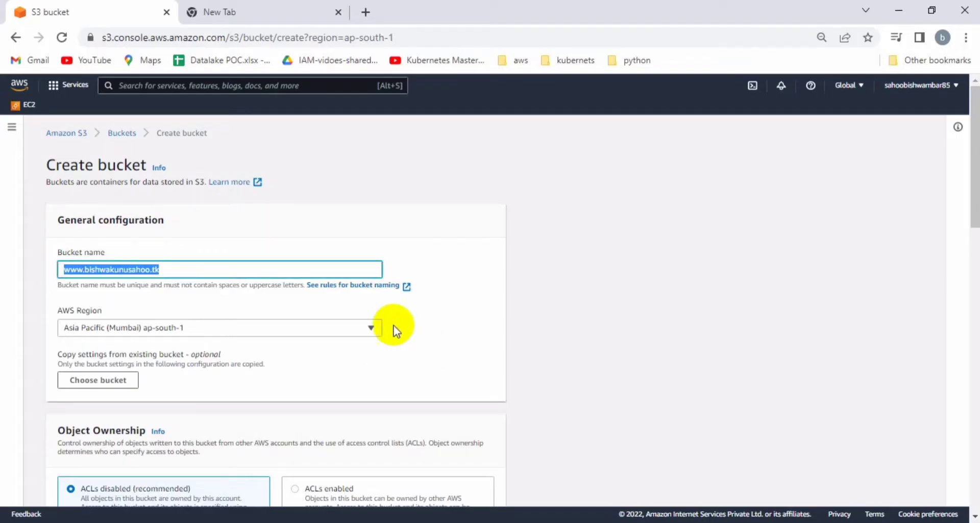
left_click(430, 317)
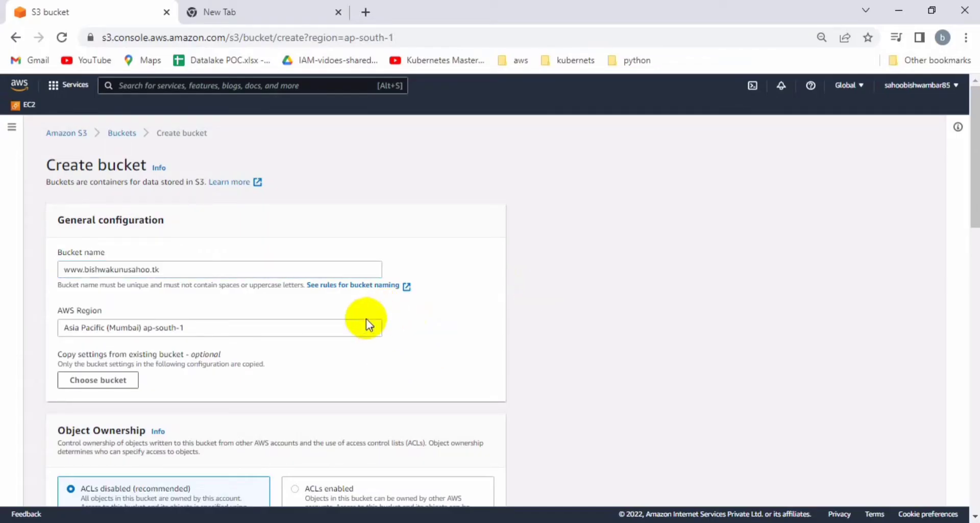
left_click(366, 326)
left_click(516, 287)
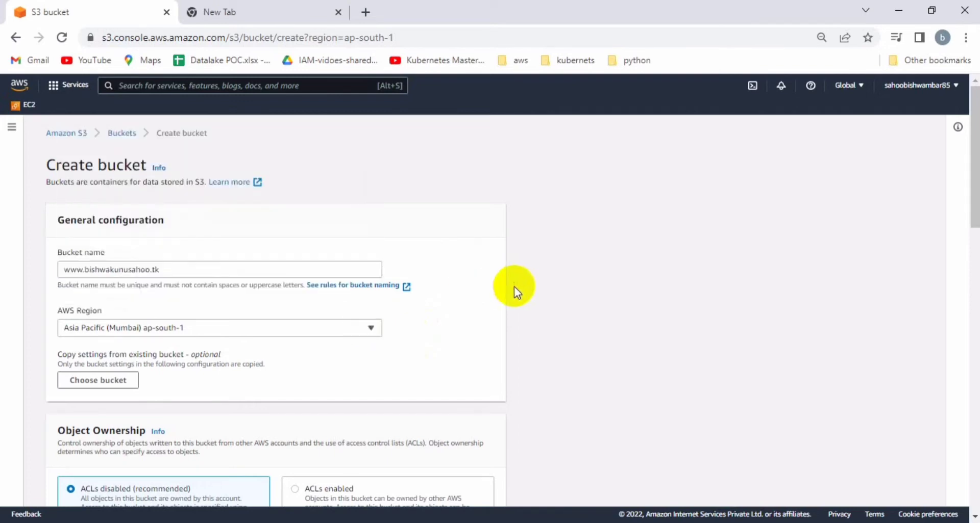
scroll(534, 305, "down", 20)
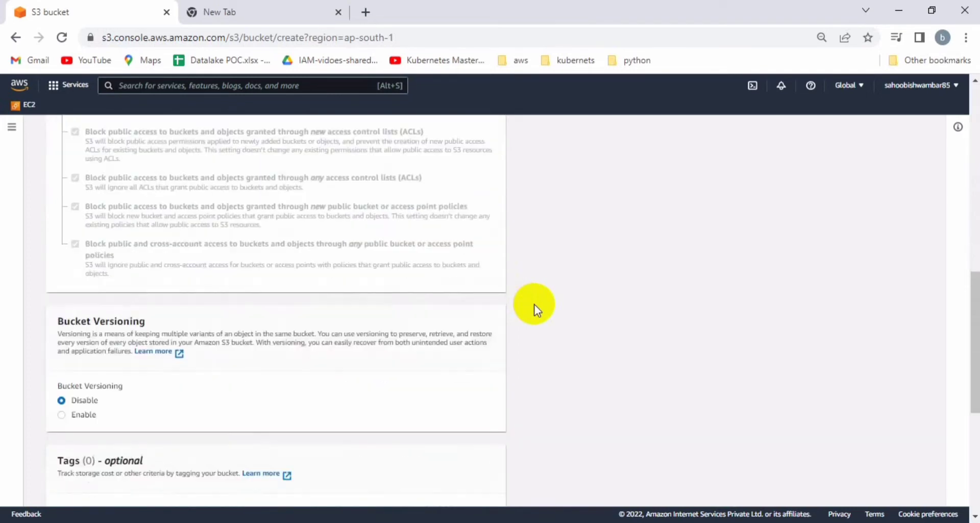
left_click(488, 482)
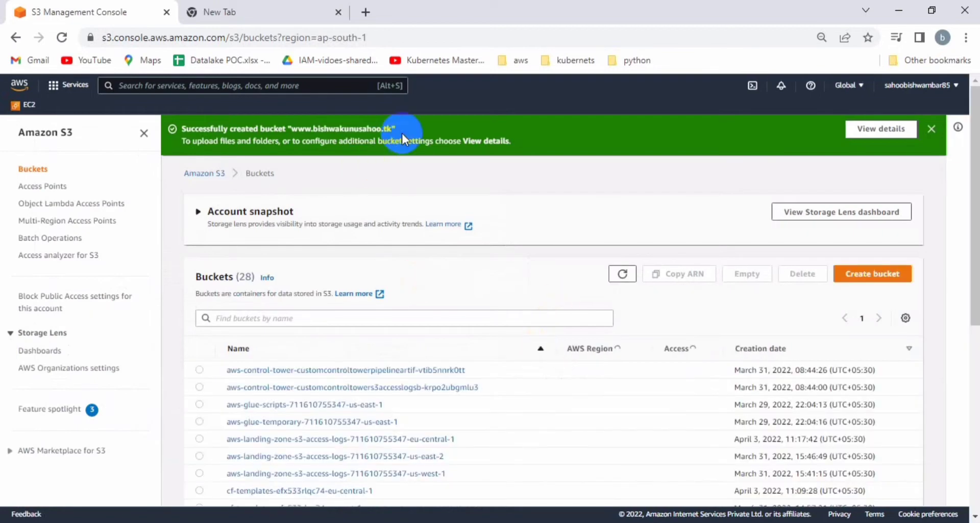
left_click_drag(409, 125, 183, 139)
scroll(507, 306, "down", 7)
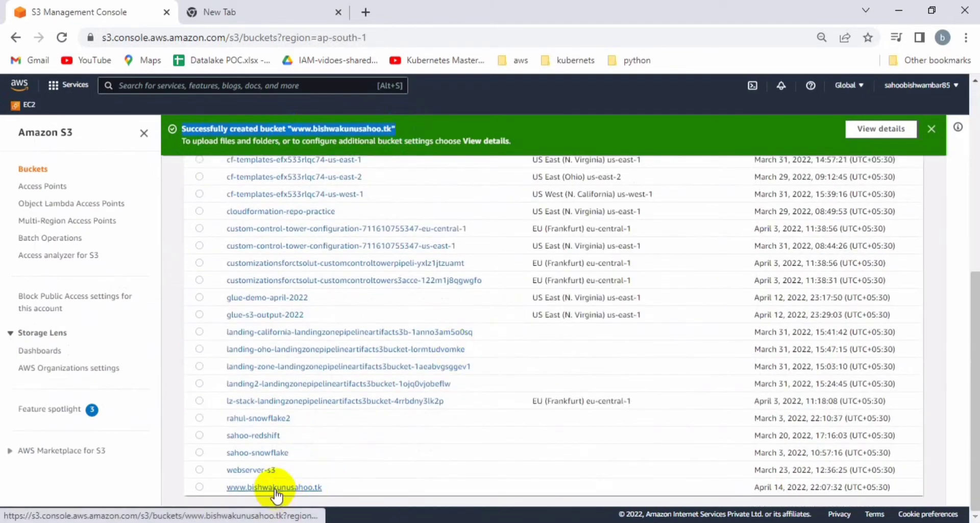
left_click(274, 488)
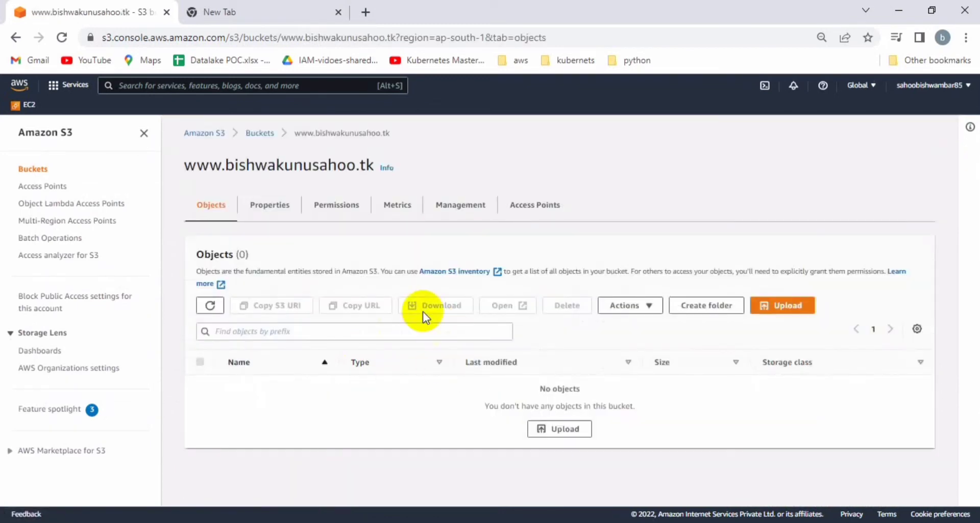
left_click(340, 216)
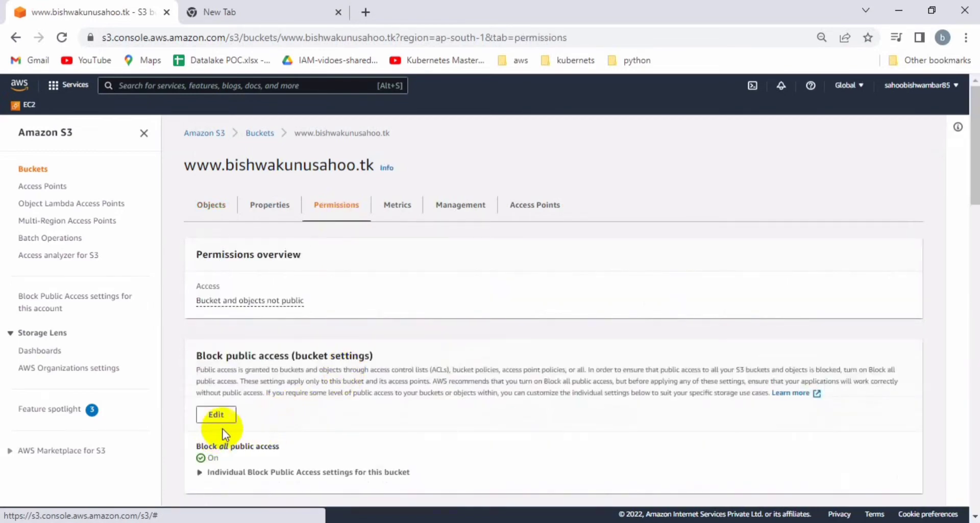
Turn off "Block all public access" for the bucket and save the change, entering "confirm" as the confirmation.
left_click_drag(228, 472, 231, 416)
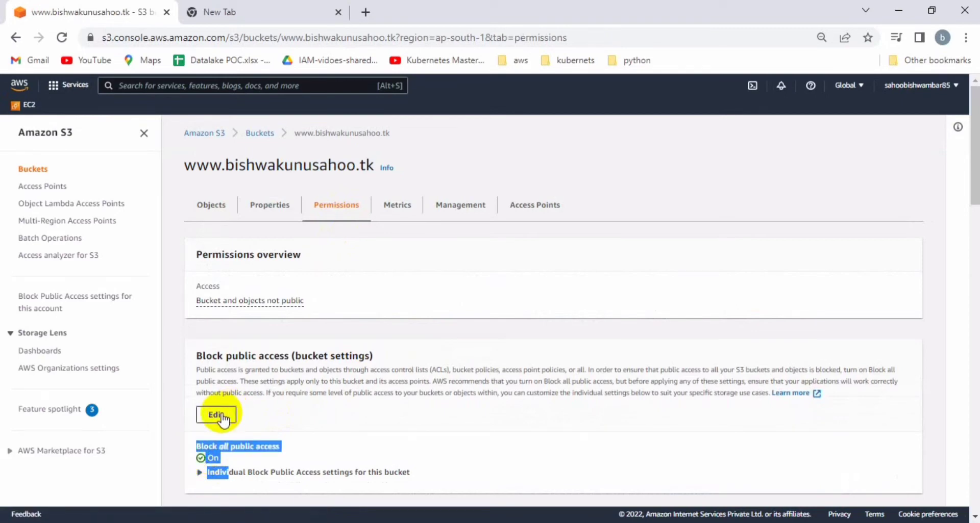
left_click(220, 416)
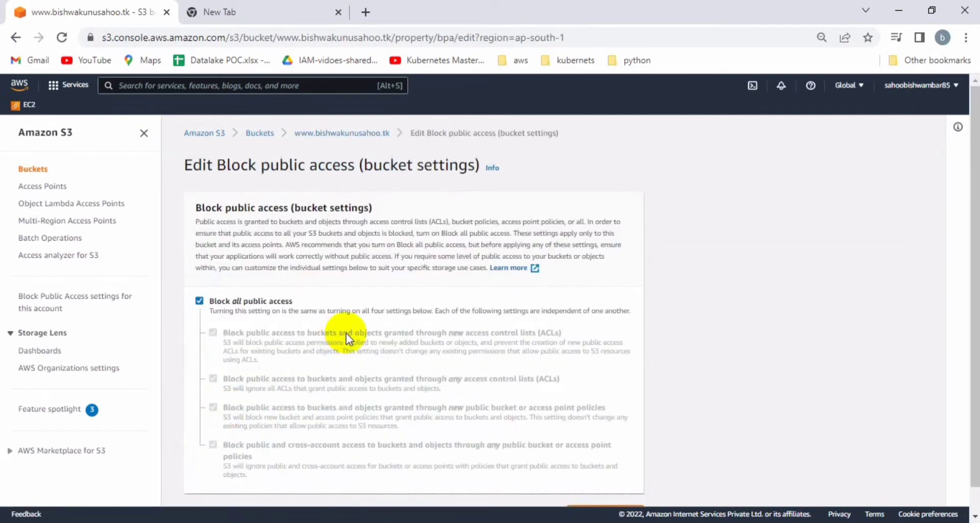
left_click(200, 302)
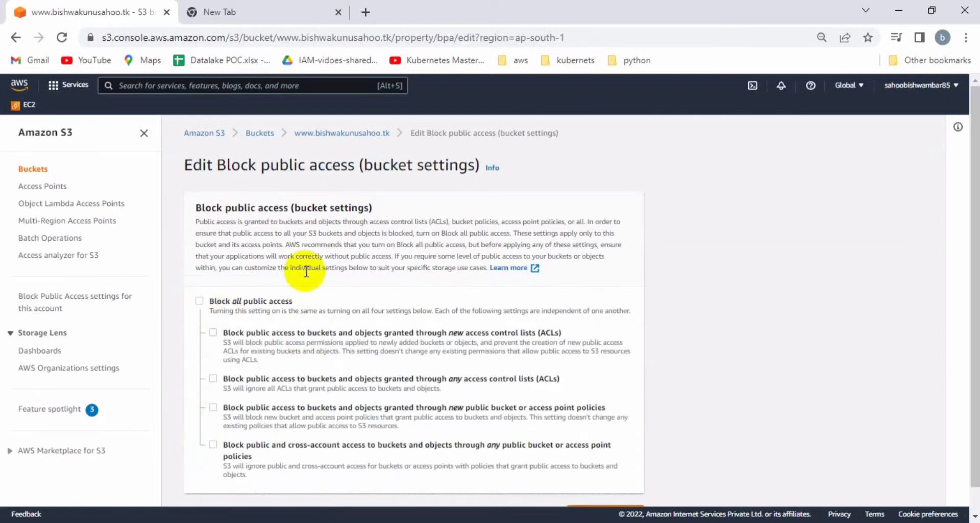
scroll(414, 283, "down", 1)
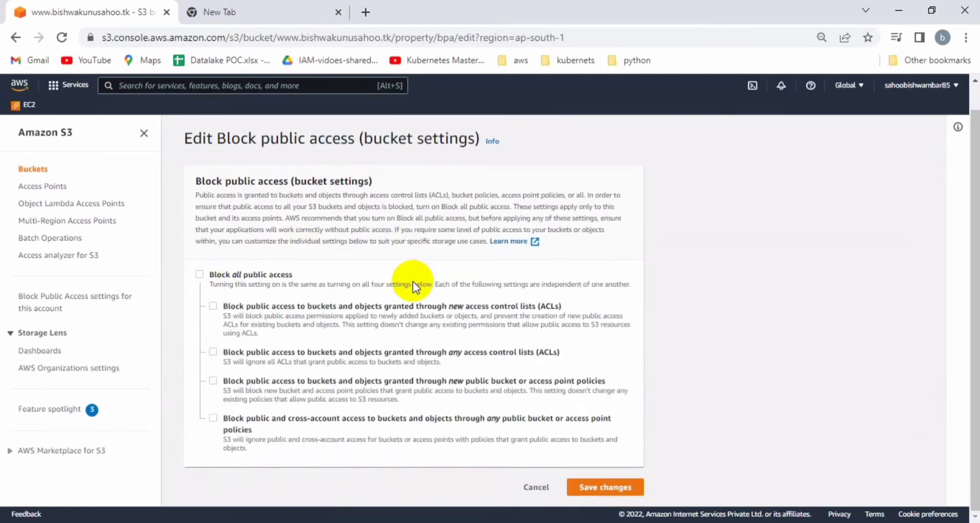
left_click(605, 488)
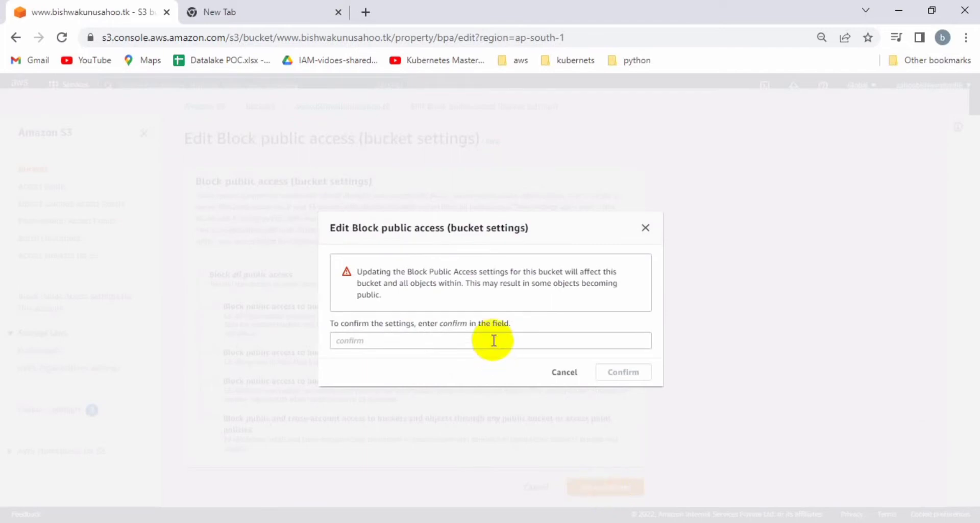
left_click(459, 343)
type("confi")
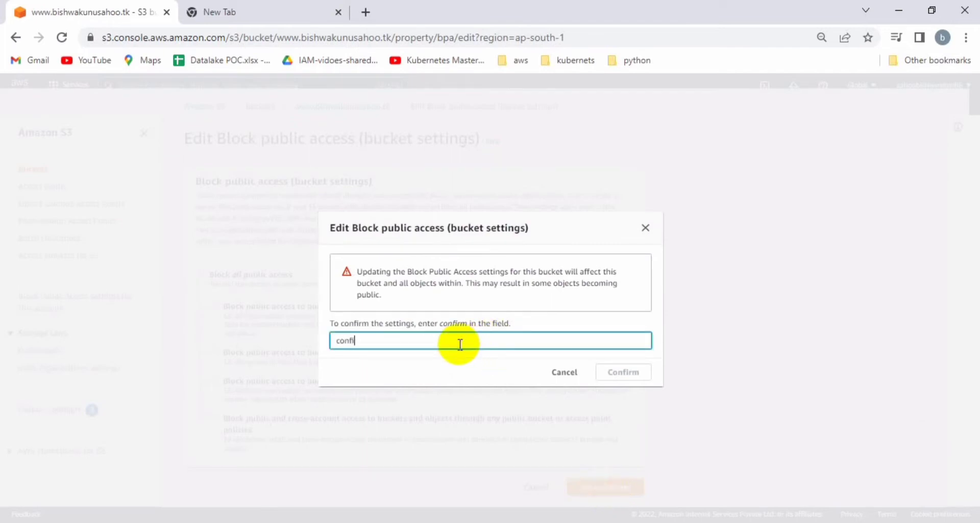
type("rm")
left_click(634, 375)
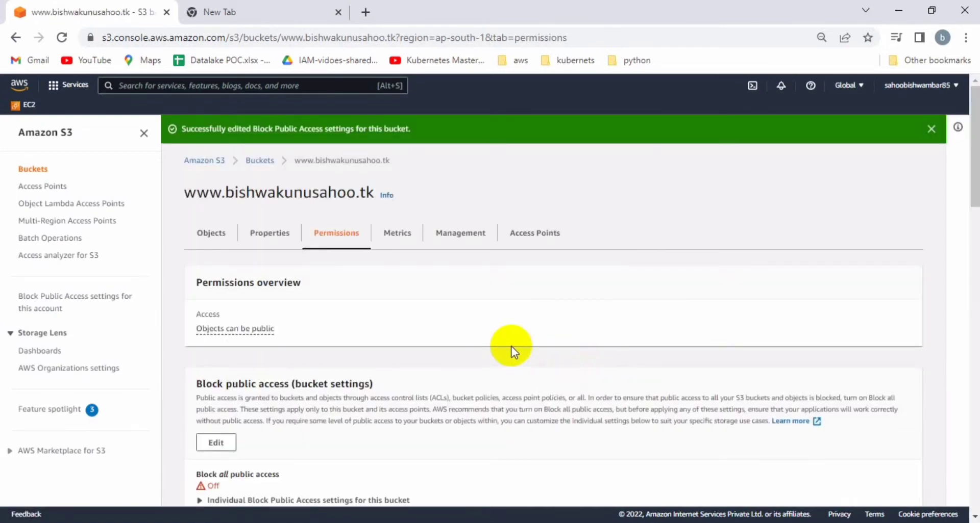
Review the bucket's permission sections, including bucket policy, object ownership, access control list and cross-origin resource sharing, and glance at its properties.
scroll(510, 346, "down", 8)
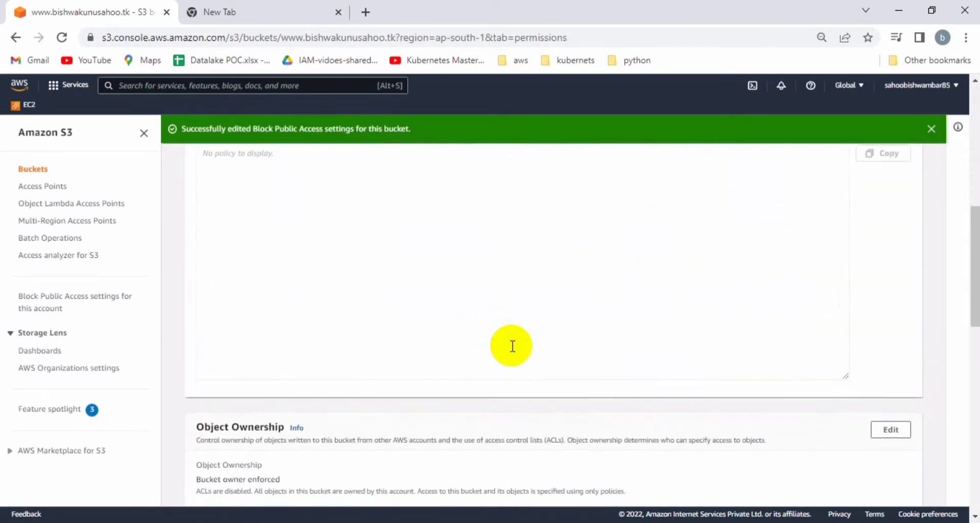
scroll(512, 347, "down", 10)
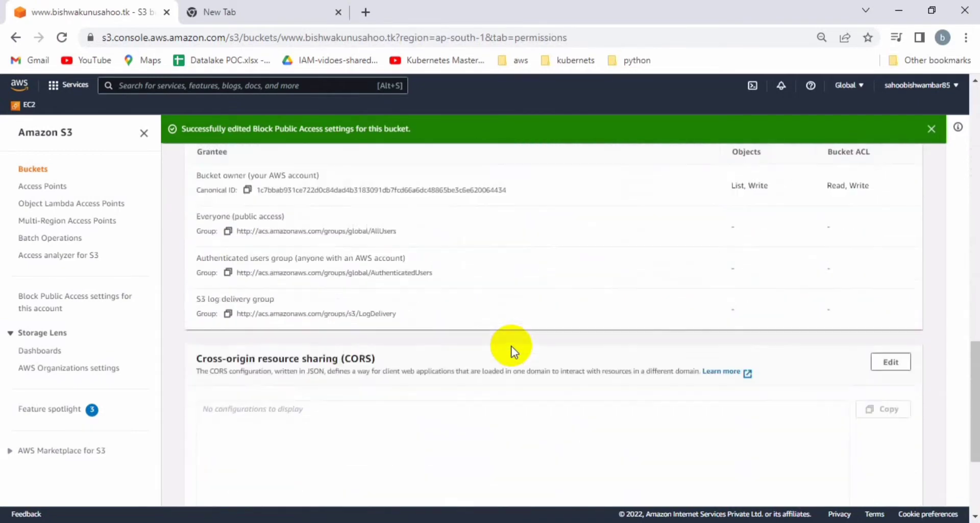
scroll(510, 346, "down", 3)
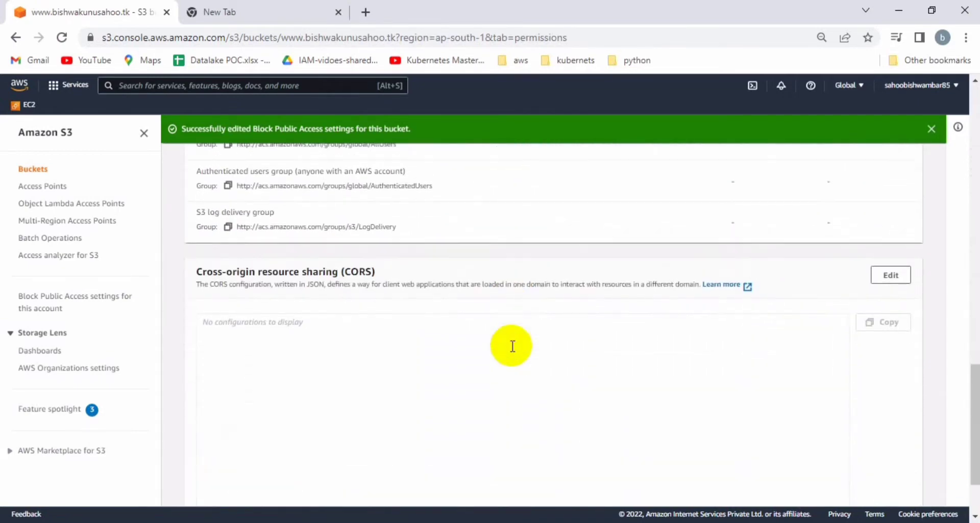
scroll(513, 347, "up", 6)
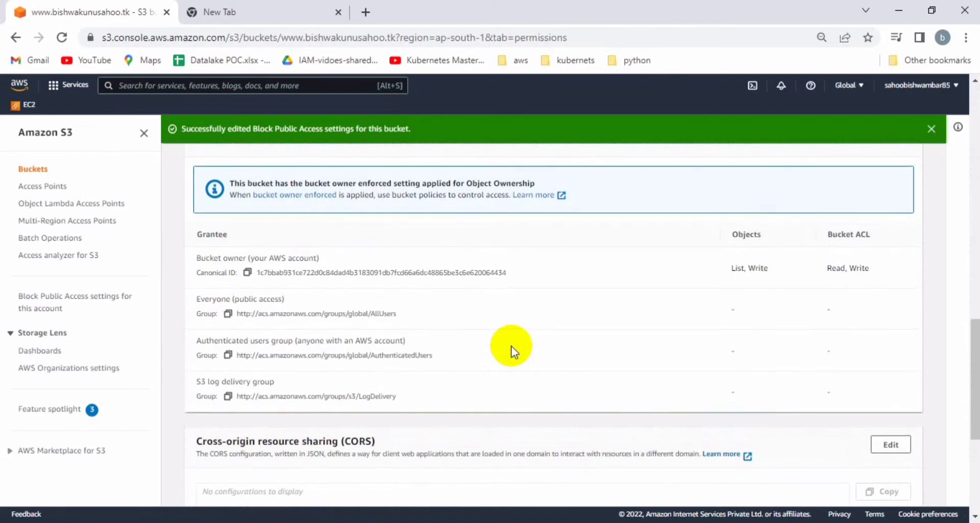
scroll(510, 346, "up", 8)
scroll(510, 346, "up", 10)
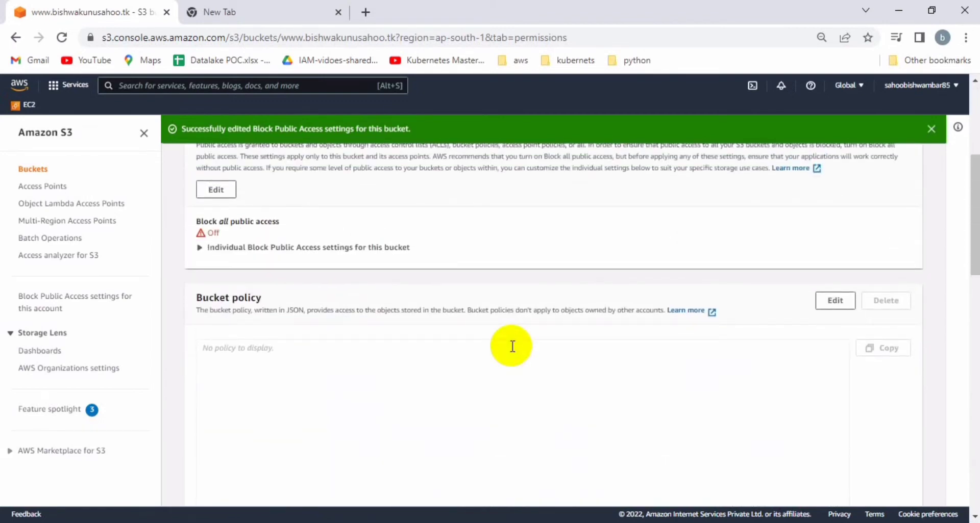
scroll(513, 346, "up", 3)
scroll(512, 352, "up", 5)
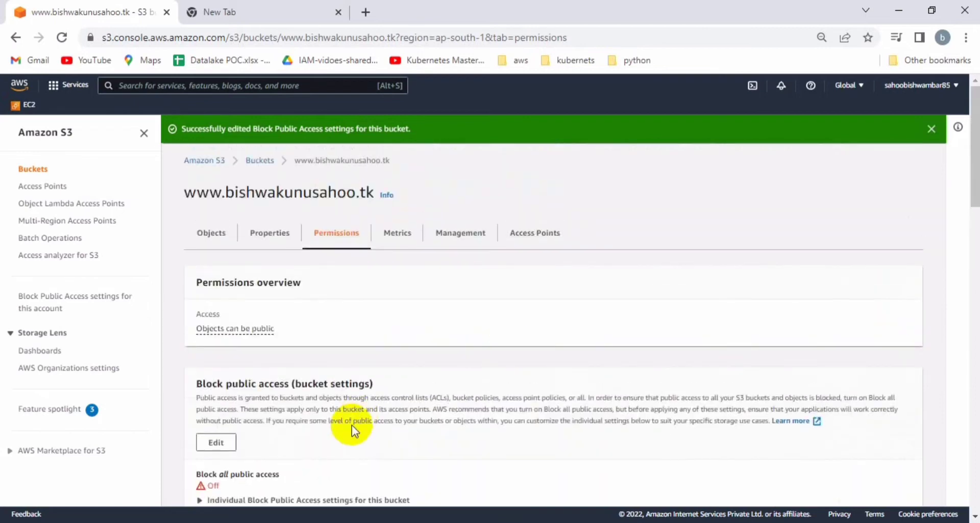
left_click(269, 232)
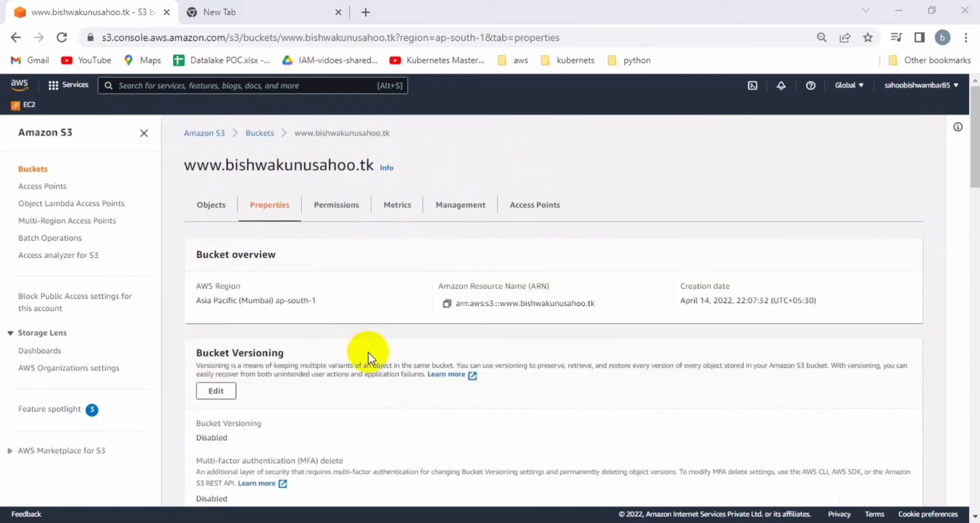
left_click(325, 209)
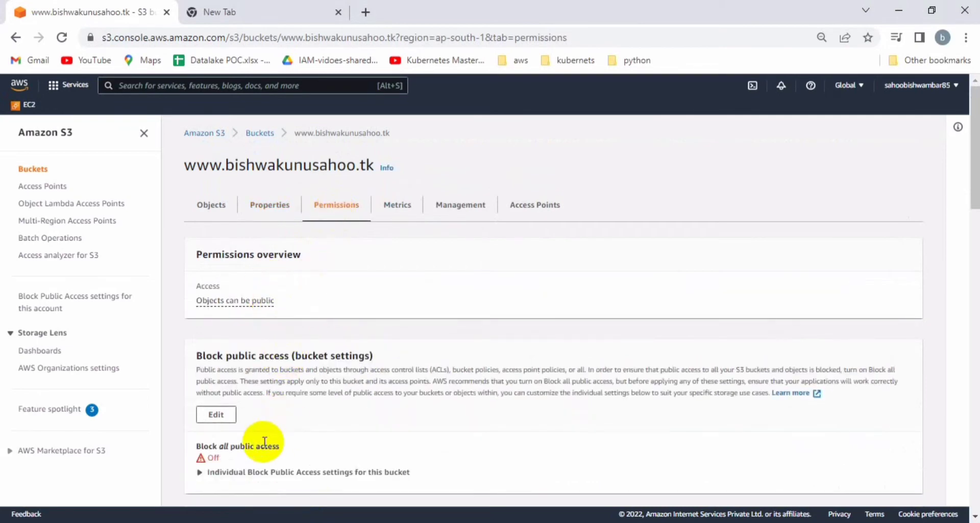
scroll(311, 431, "down", 4)
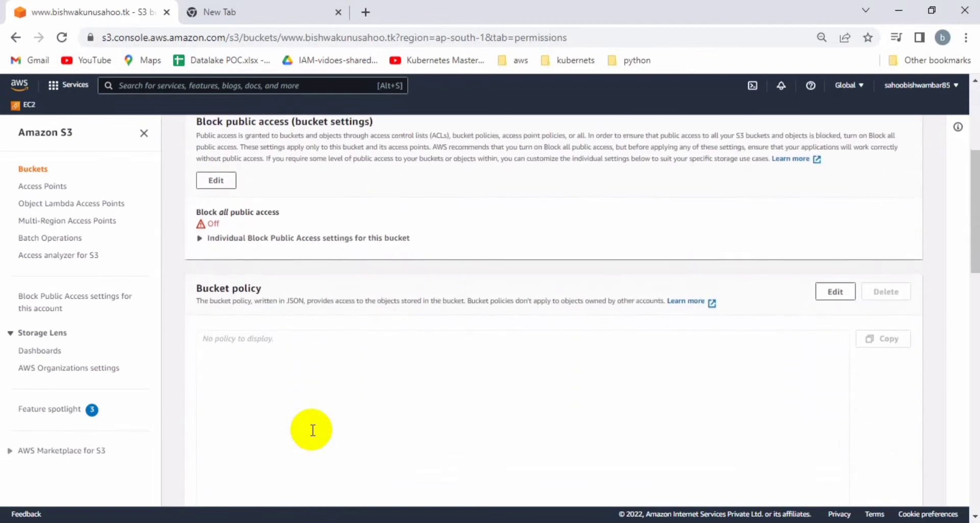
scroll(311, 431, "up", 1)
scroll(311, 430, "up", 4)
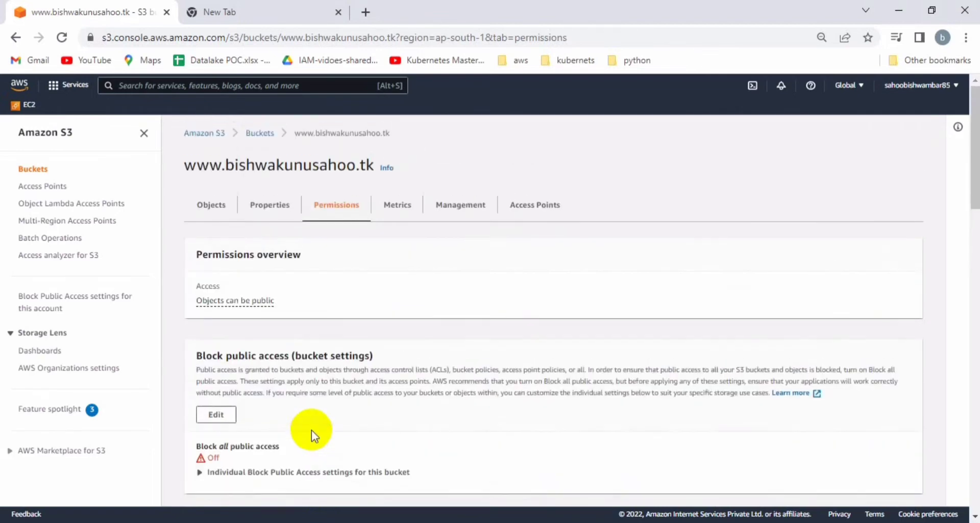
Open the static website hosting settings in the bucket's properties for editing.
left_click(271, 211)
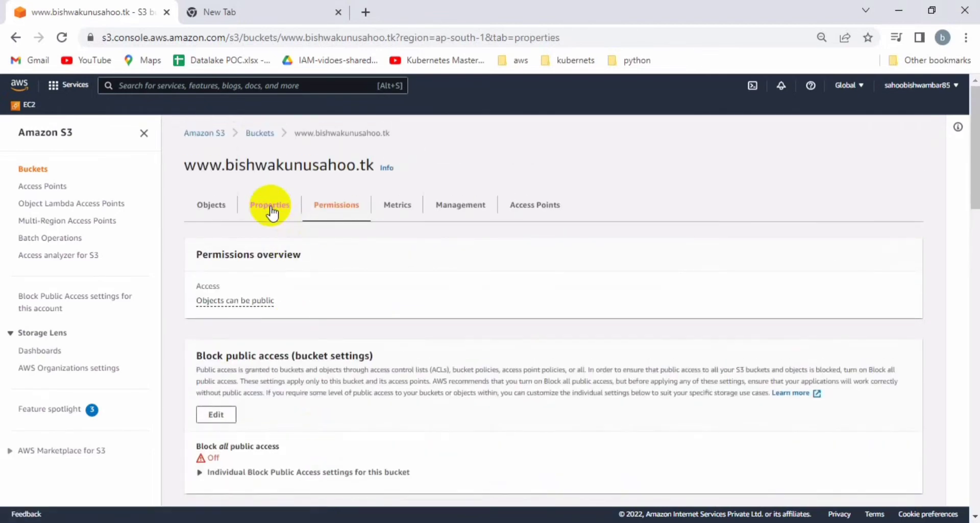
key("ctrl+plus")
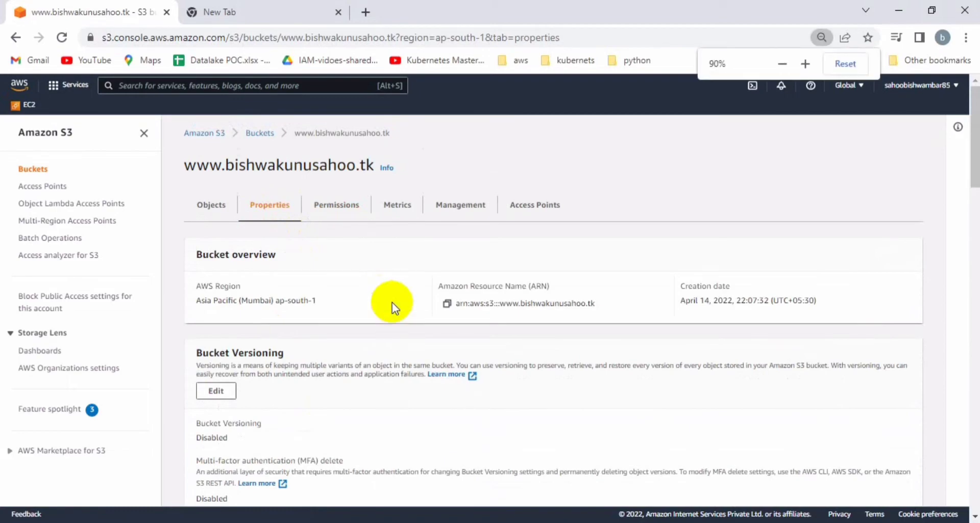
scroll(390, 302, "down", 10)
scroll(430, 347, "down", 20)
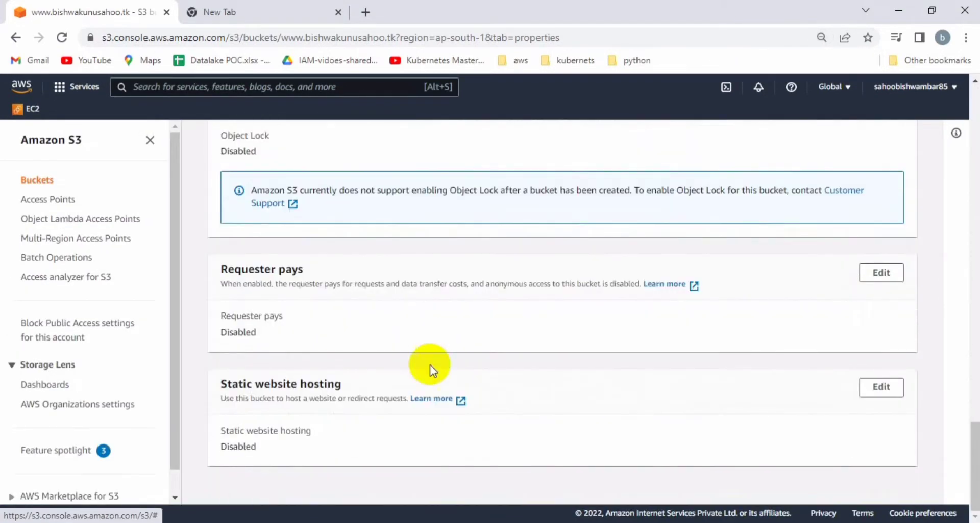
triple_click(306, 385)
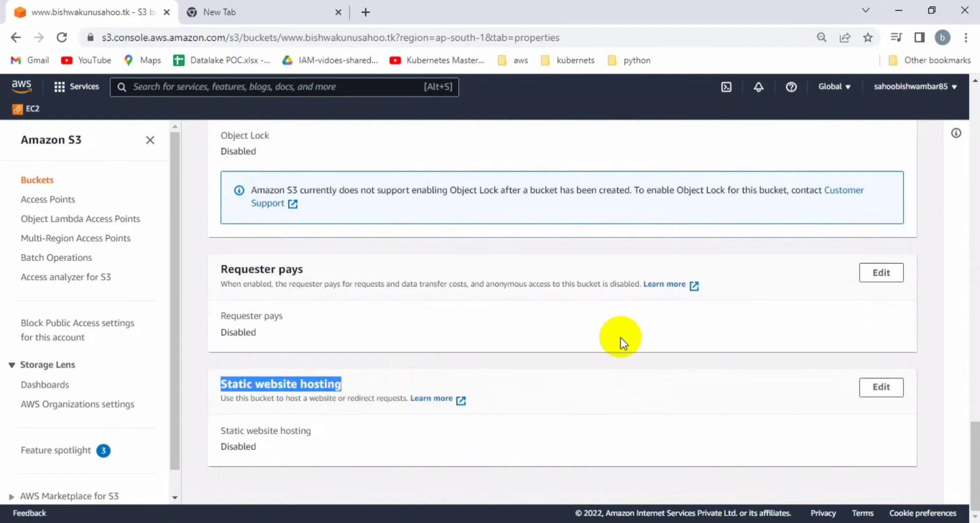
left_click(875, 389)
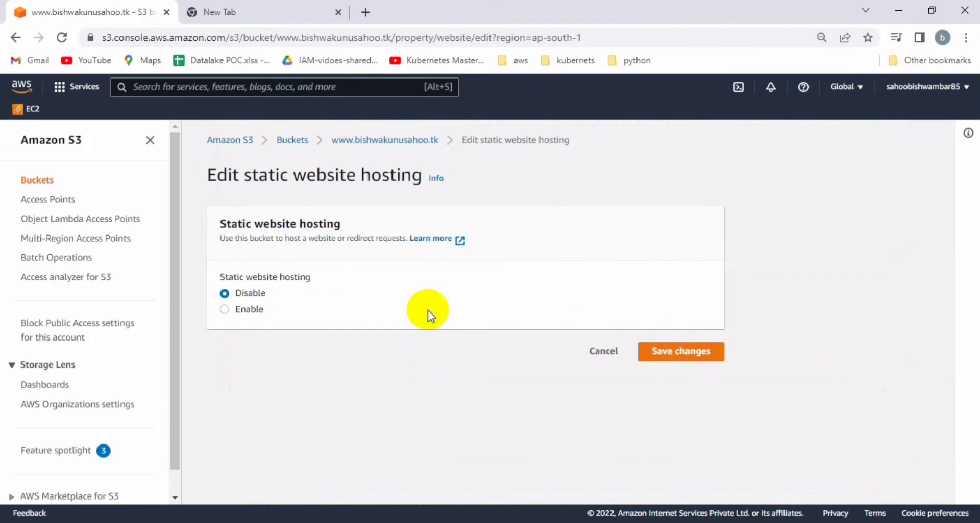
Enable static website hosting for the bucket with the hosting type "Host a static website".
left_click(225, 311)
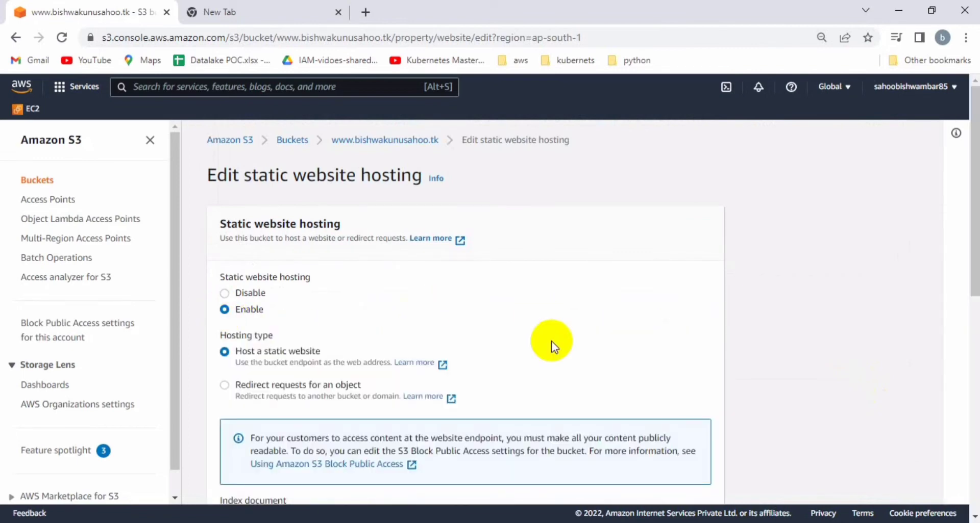
scroll(551, 342, "down", 3)
scroll(551, 342, "down", 2)
scroll(488, 316, "up", 2)
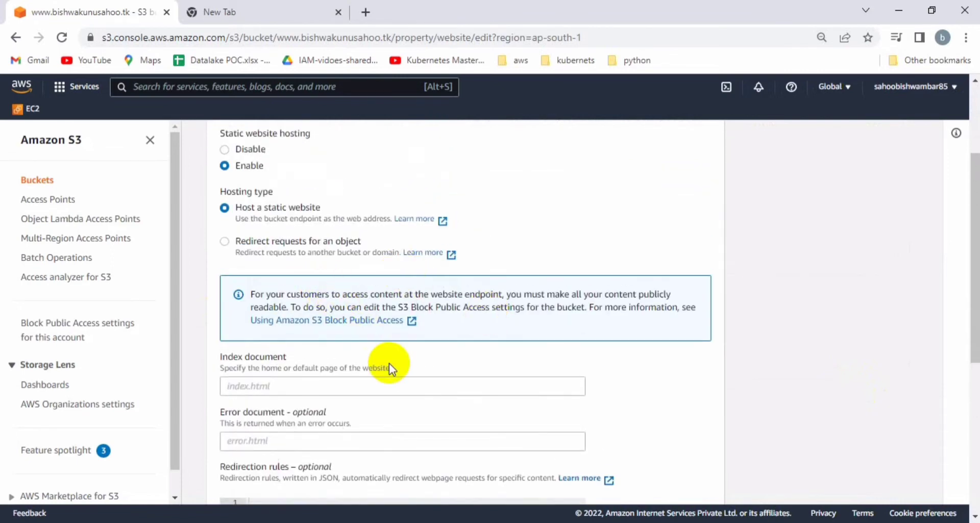
left_click(224, 242)
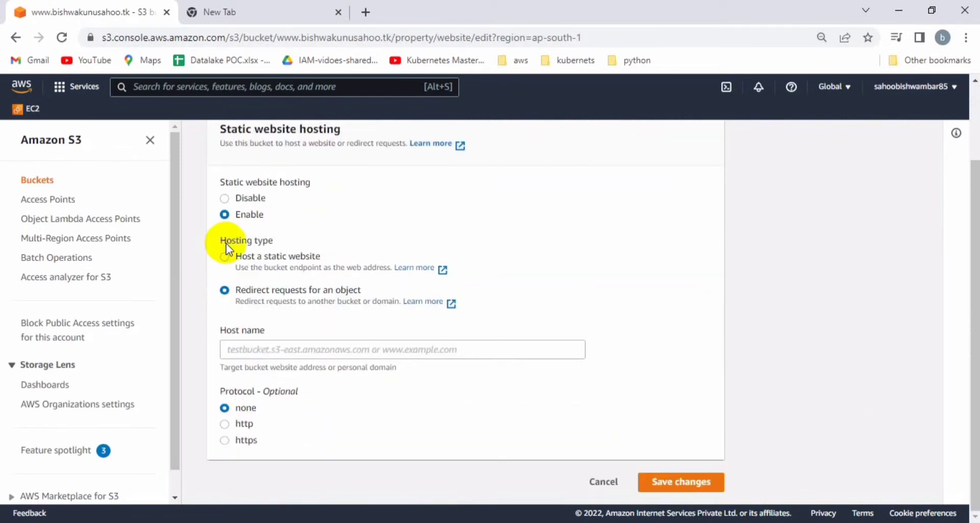
left_click(227, 258)
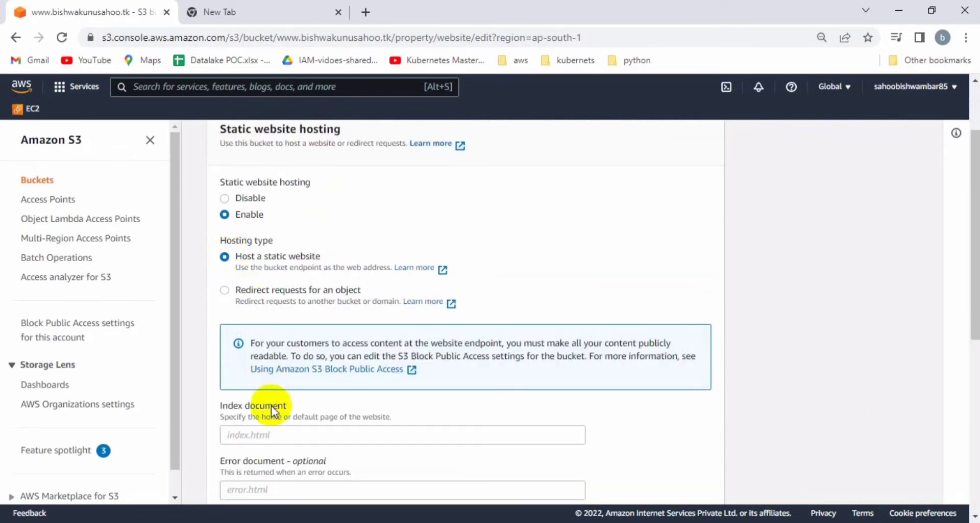
Set the index document to index.html, leave the error document and redirection rules empty, and save the hosting settings.
left_click(286, 433)
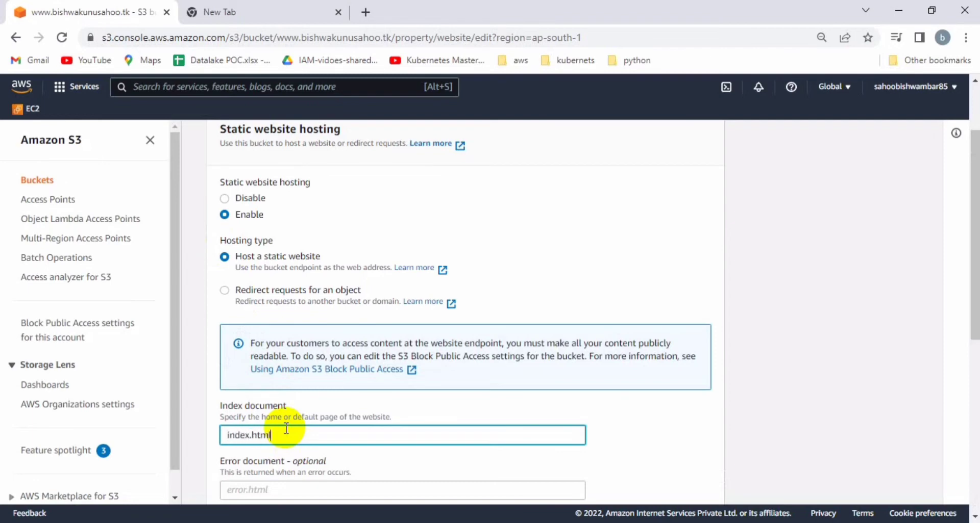
type("index.html")
left_click(648, 417)
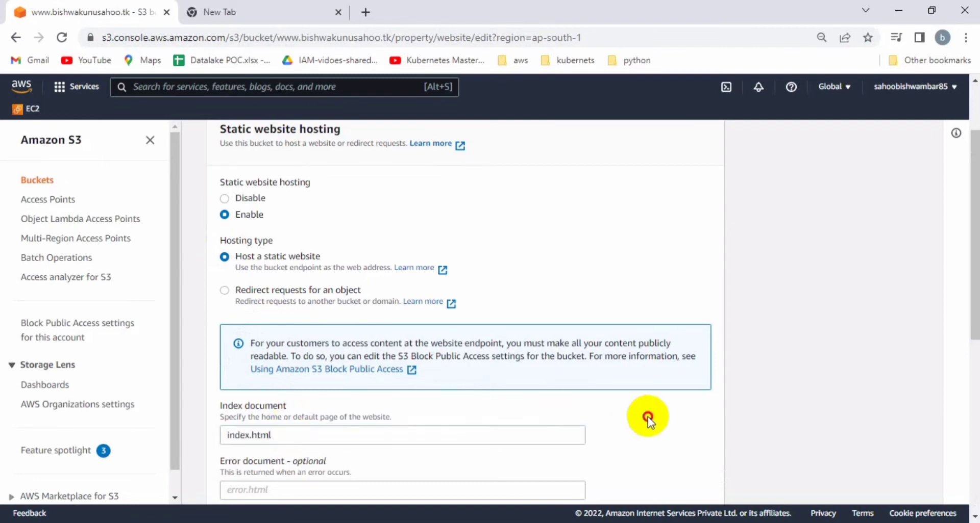
scroll(647, 417, "down", 3)
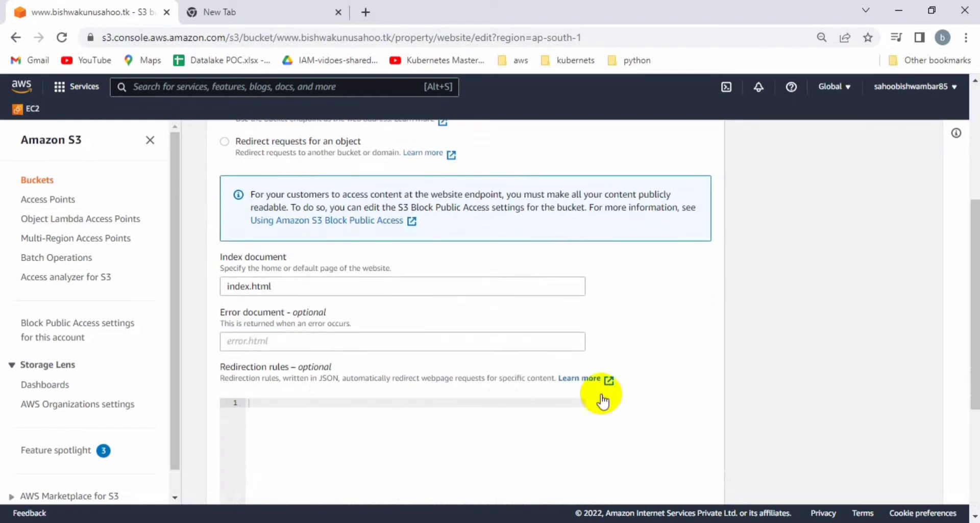
left_click(344, 341)
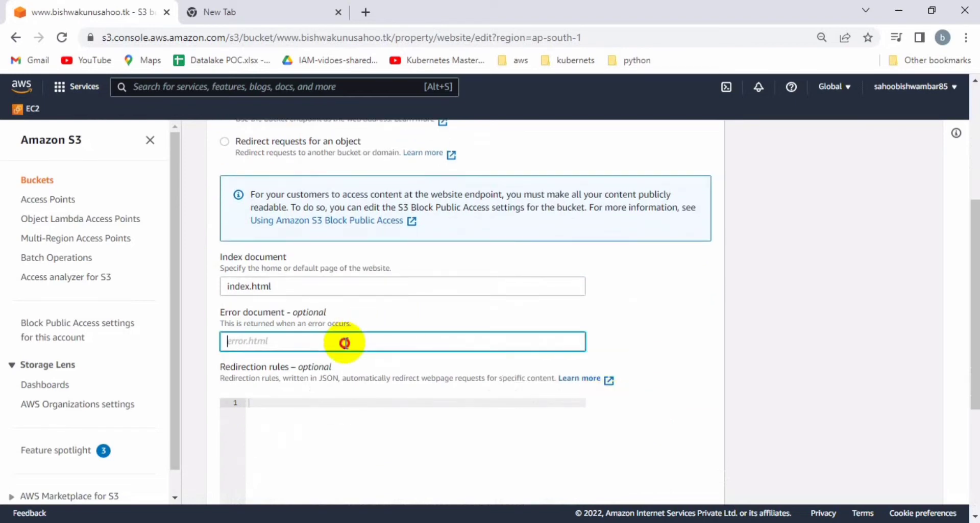
left_click(648, 287)
scroll(648, 287, "down", 4)
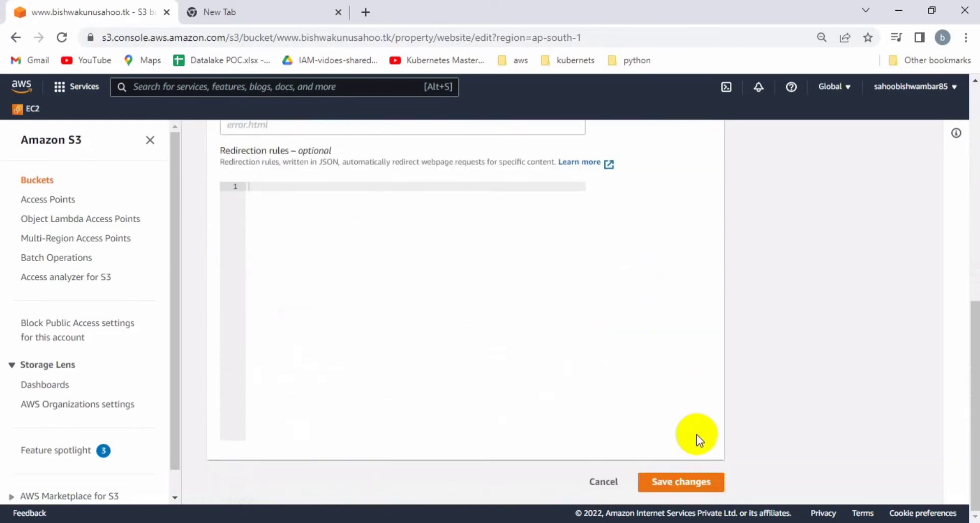
left_click(691, 486)
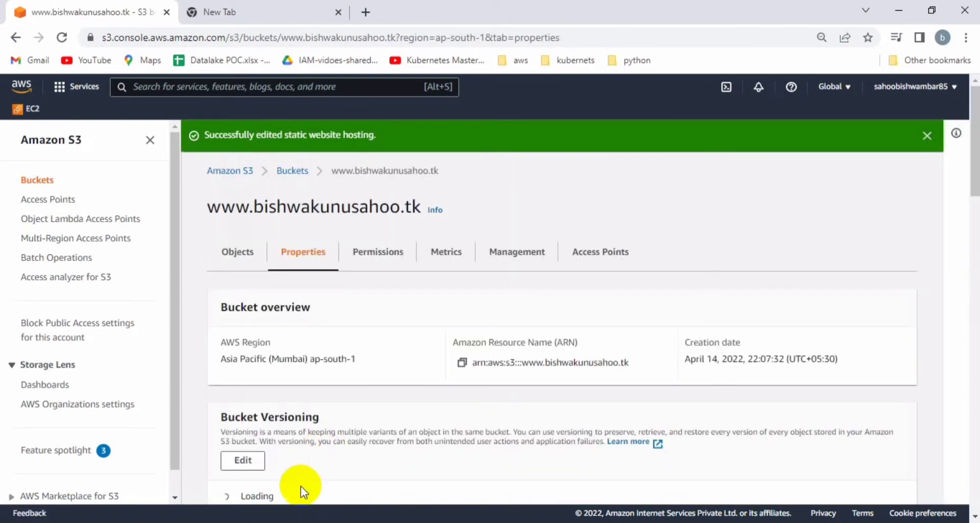
Open the bucket's permissions and locate the bucket policy section.
left_click(365, 252)
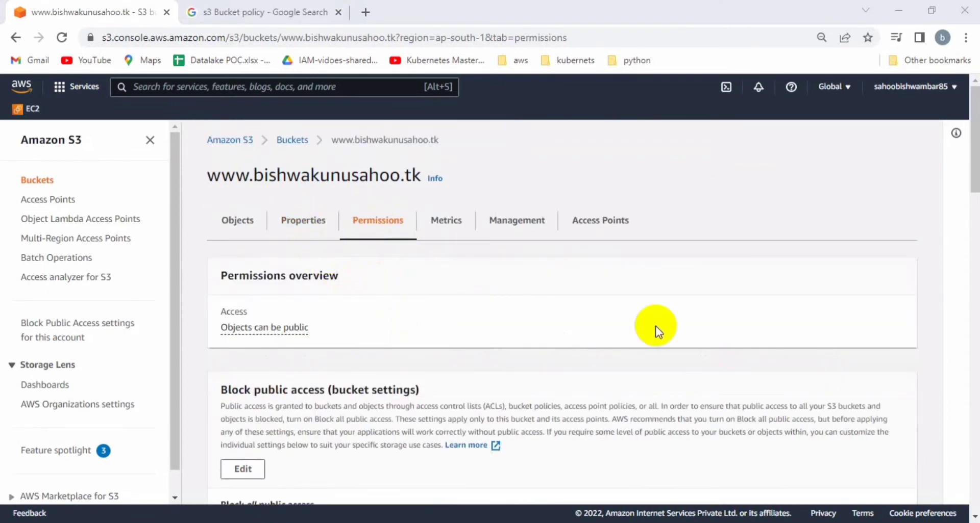
scroll(934, 422, "down", 6)
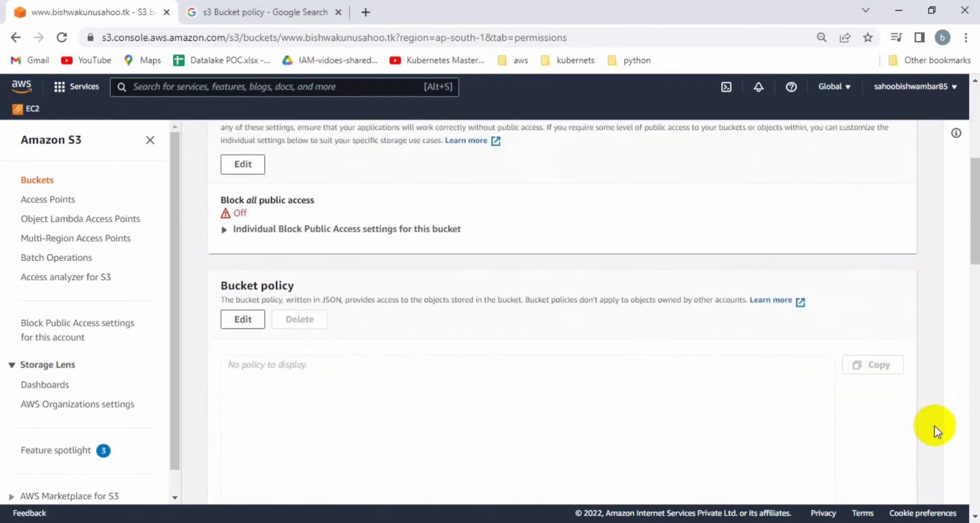
scroll(375, 436, "down", 4)
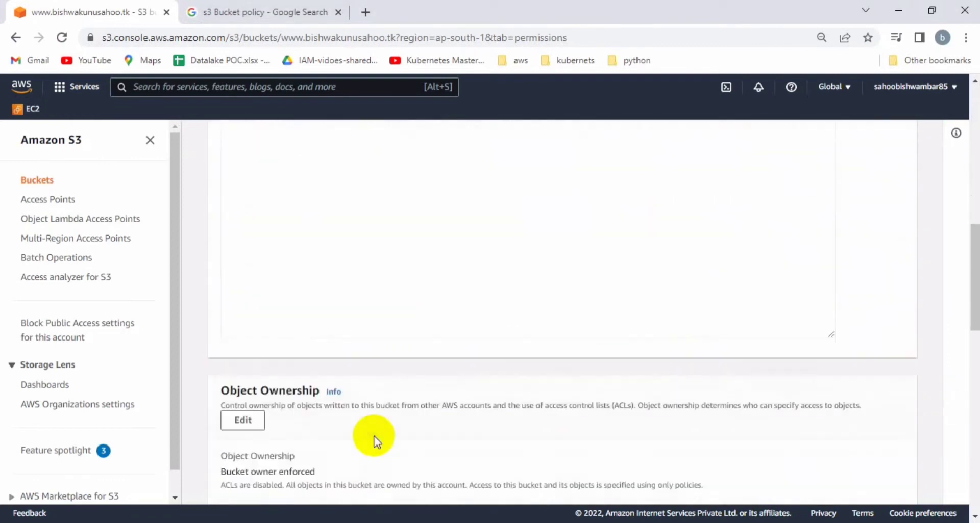
scroll(376, 436, "up", 4)
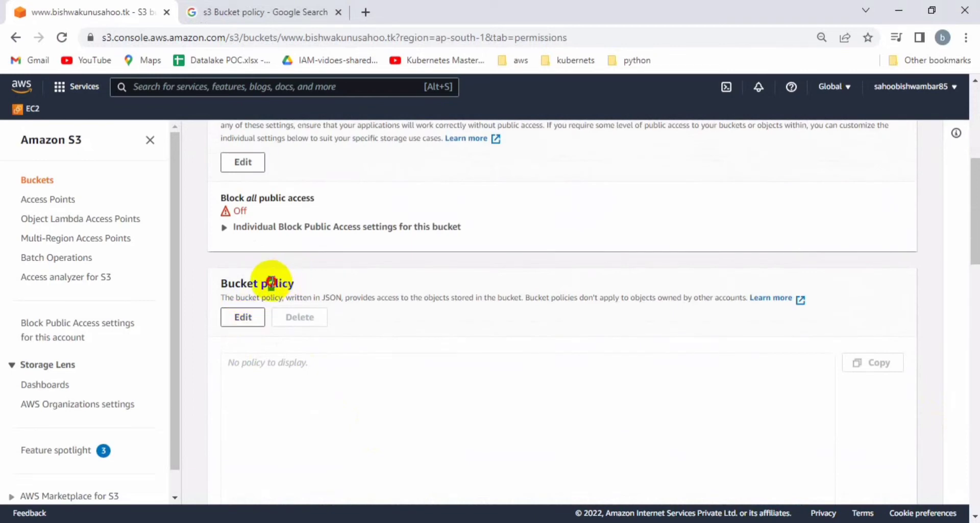
triple_click(271, 284)
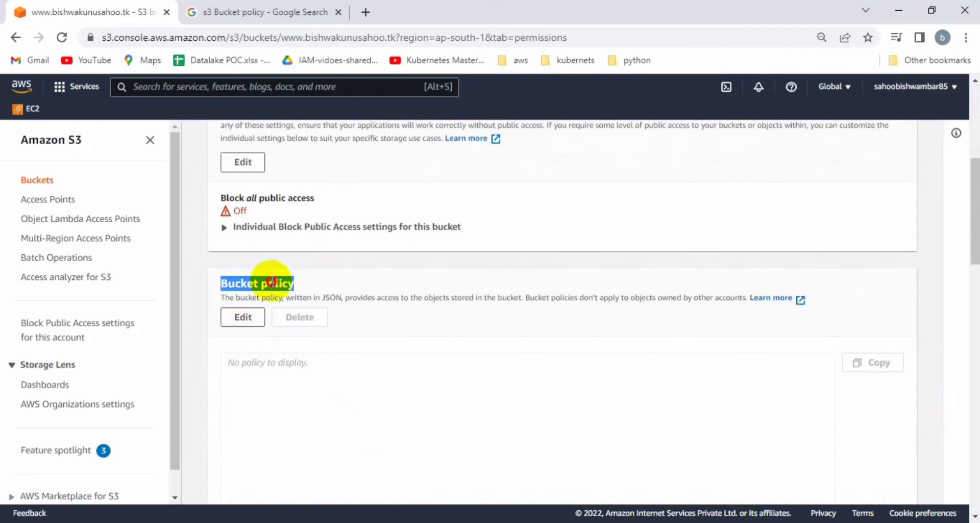
Open the AWS bucket policy examples from the Google results and copy the example policy for granting read-only permission to an anonymous user.
left_click(263, 14)
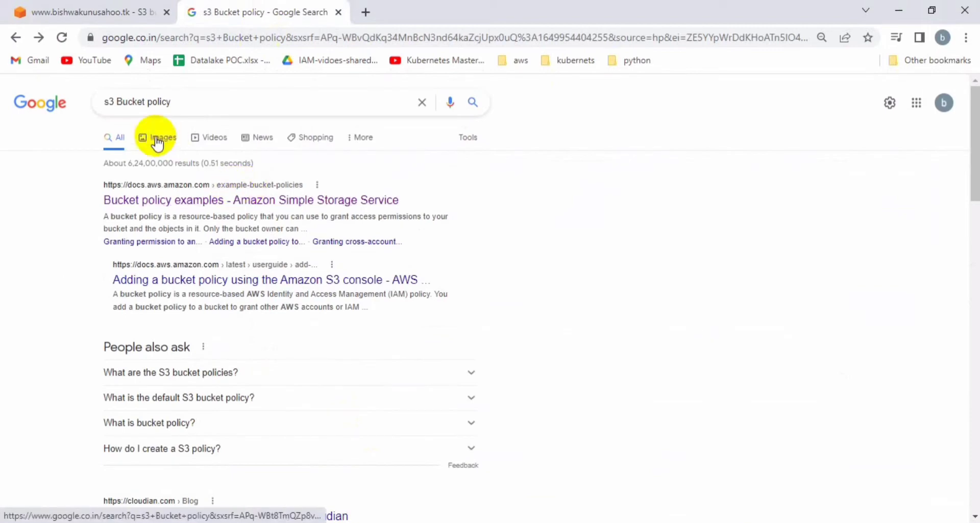
left_click(212, 203)
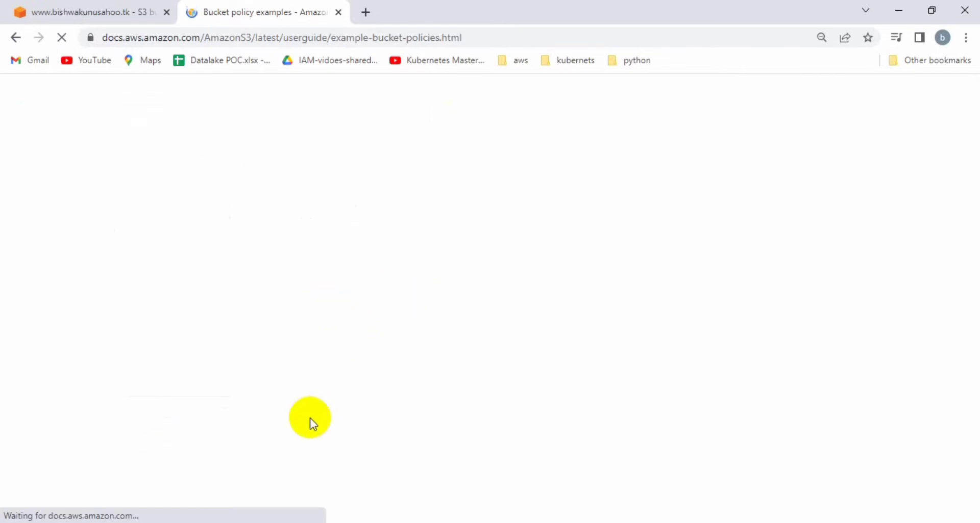
scroll(334, 390, "down", 10)
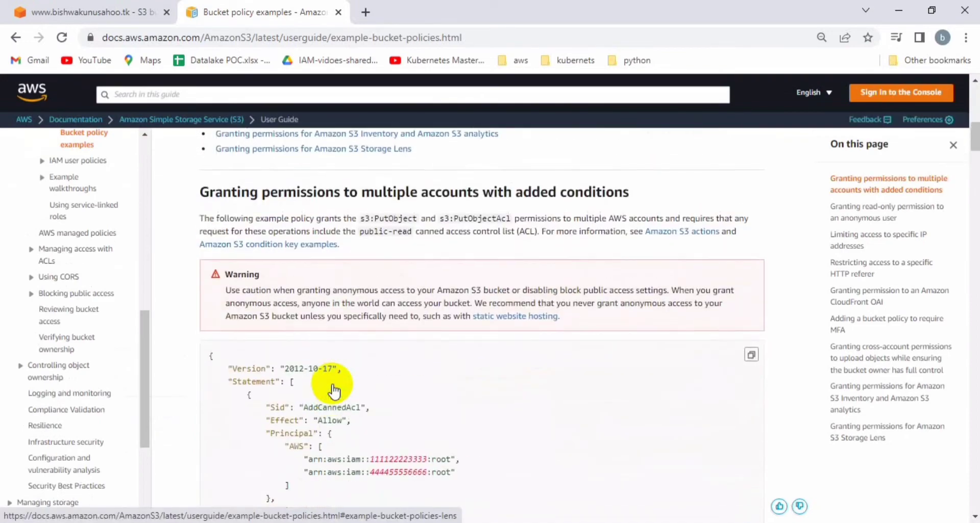
scroll(334, 391, "down", 4)
scroll(335, 391, "down", 10)
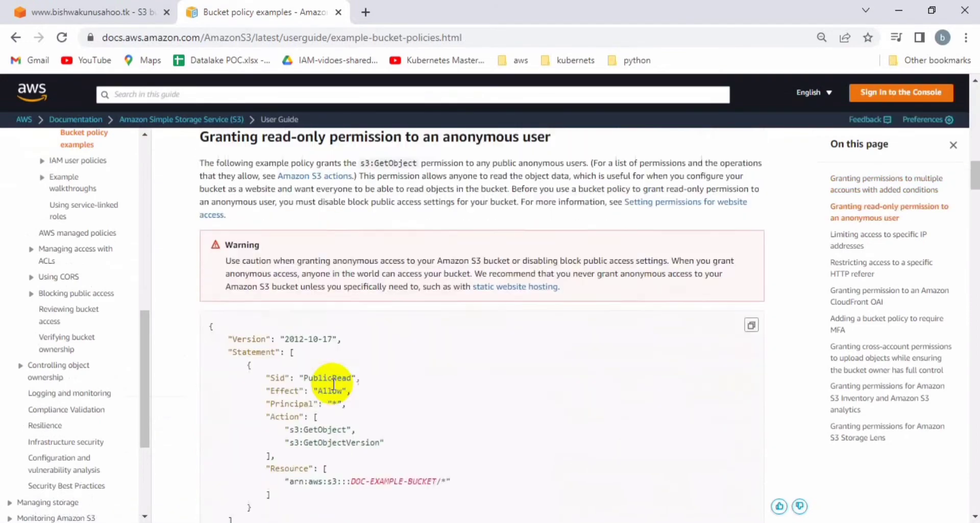
scroll(330, 382, "up", 1)
scroll(325, 352, "up", 5)
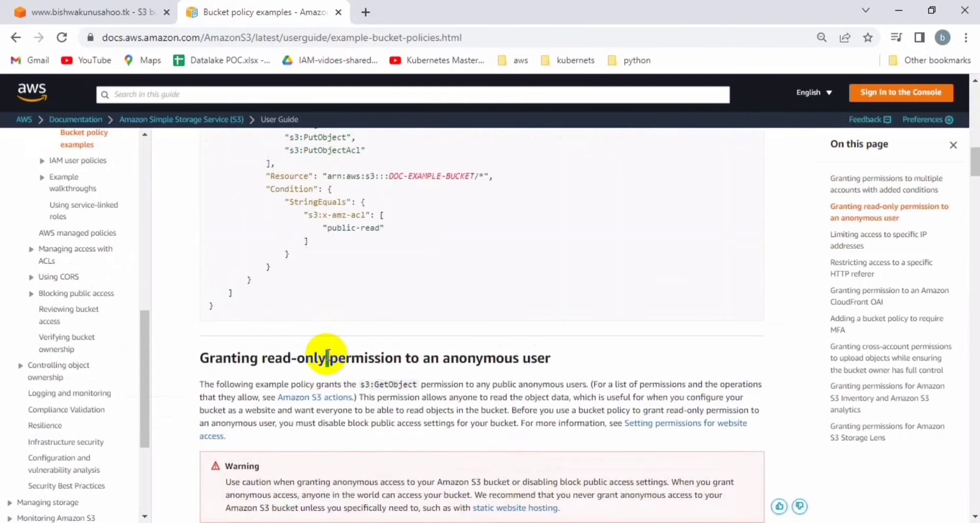
triple_click(327, 356)
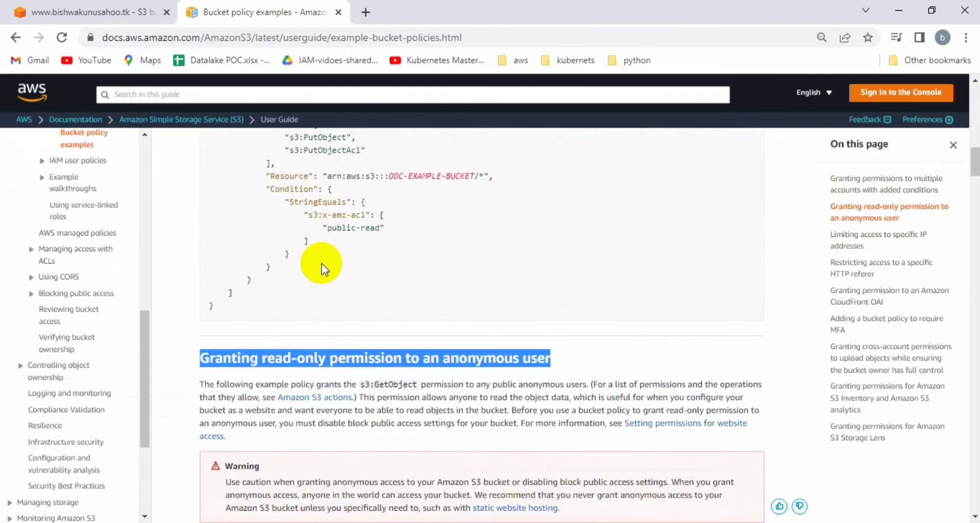
scroll(321, 264, "down", 6)
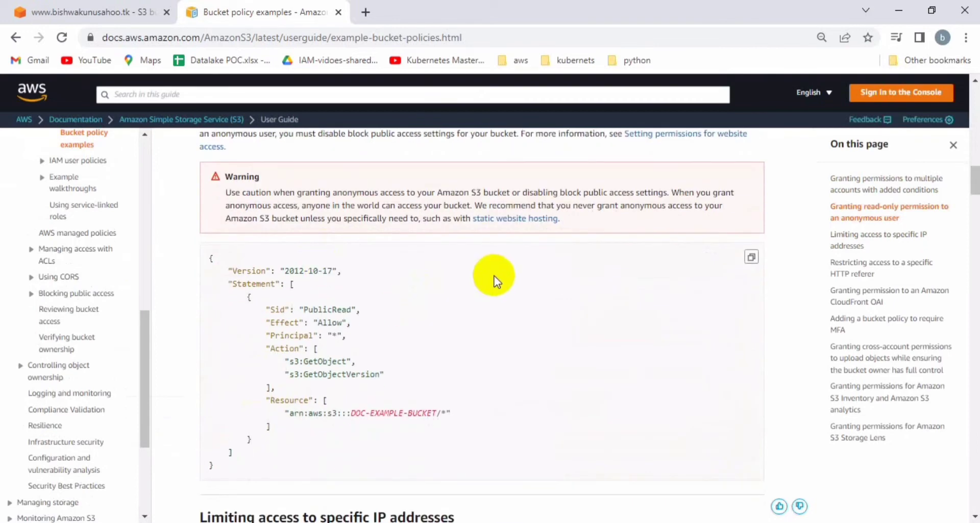
left_click(750, 258)
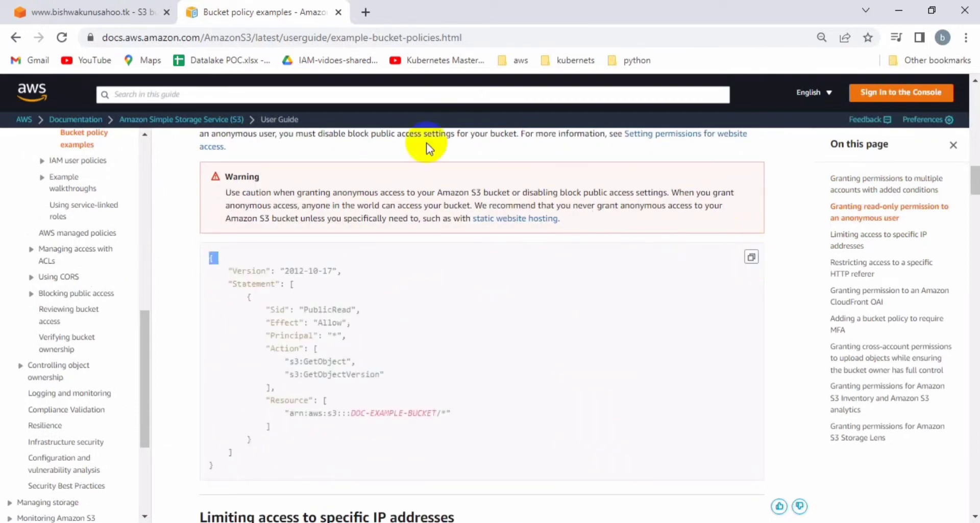
Open the S3 bucket's policy for editing and replace the whole default statement template with the copied PublicRead policy.
left_click(91, 14)
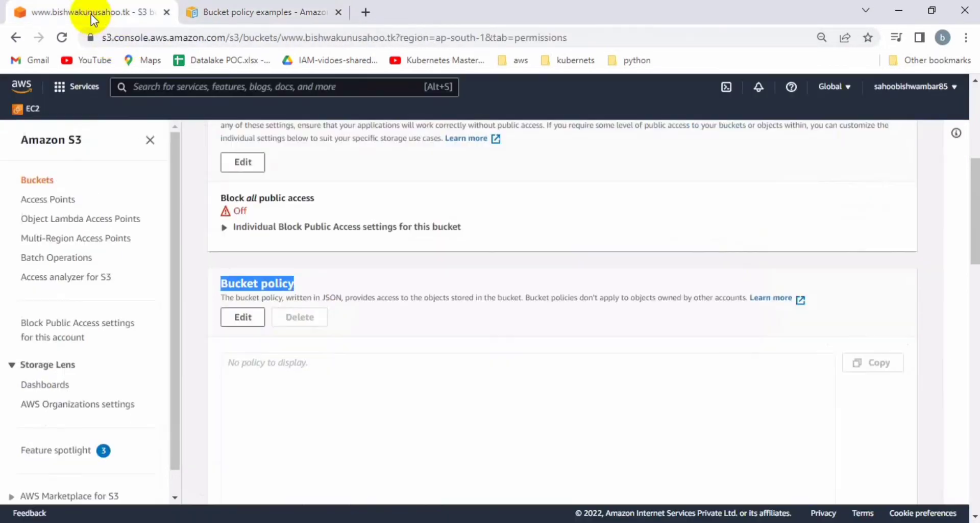
left_click(254, 317)
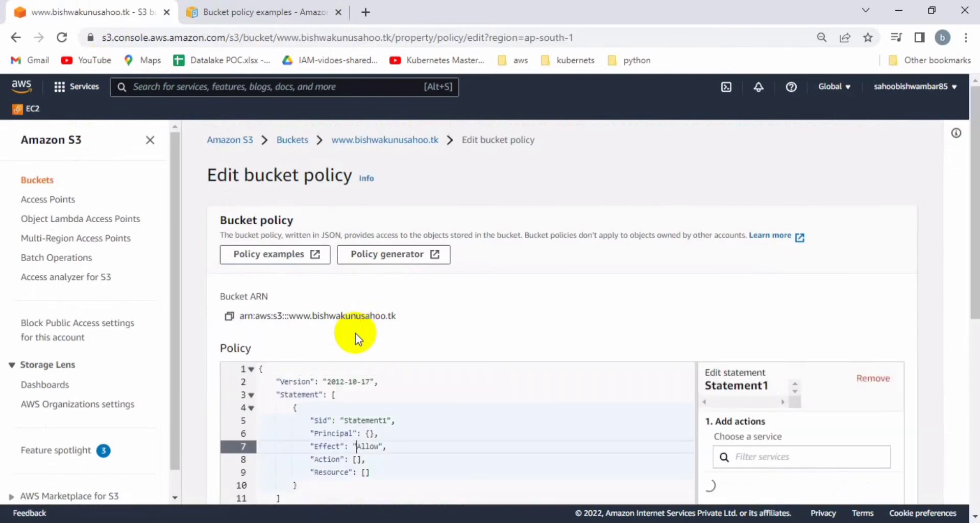
scroll(381, 373, "down", 1)
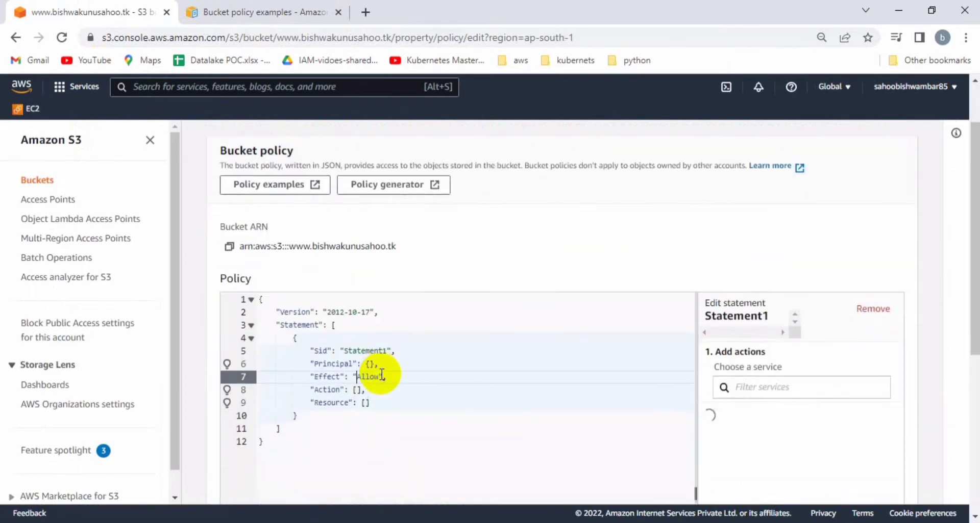
left_click(366, 404)
scroll(372, 401, "down", 1)
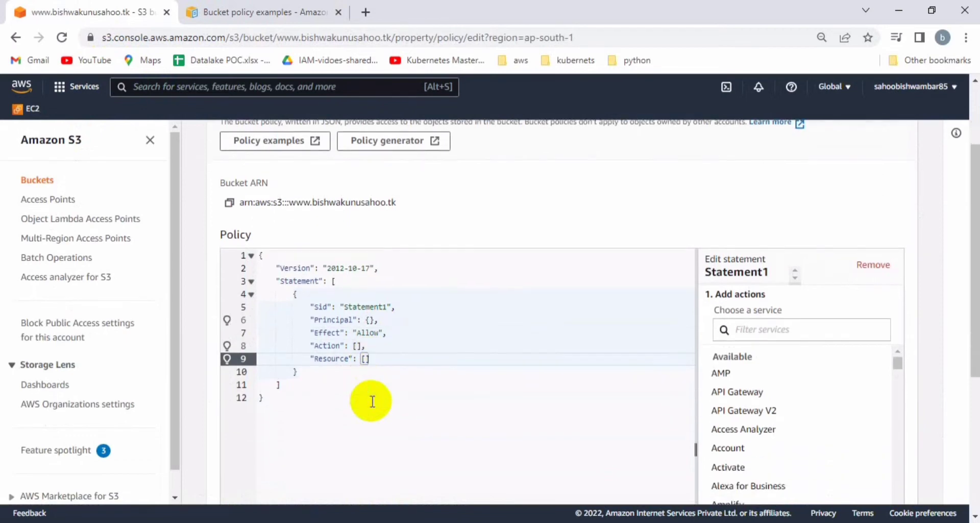
left_click(341, 383)
key("ctrl+a")
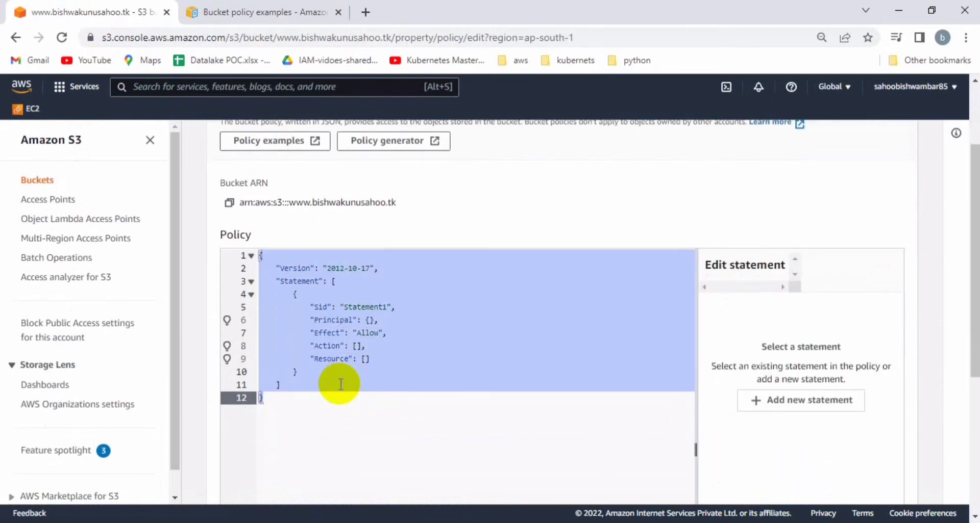
key("BackSpace")
key("ctrl+v")
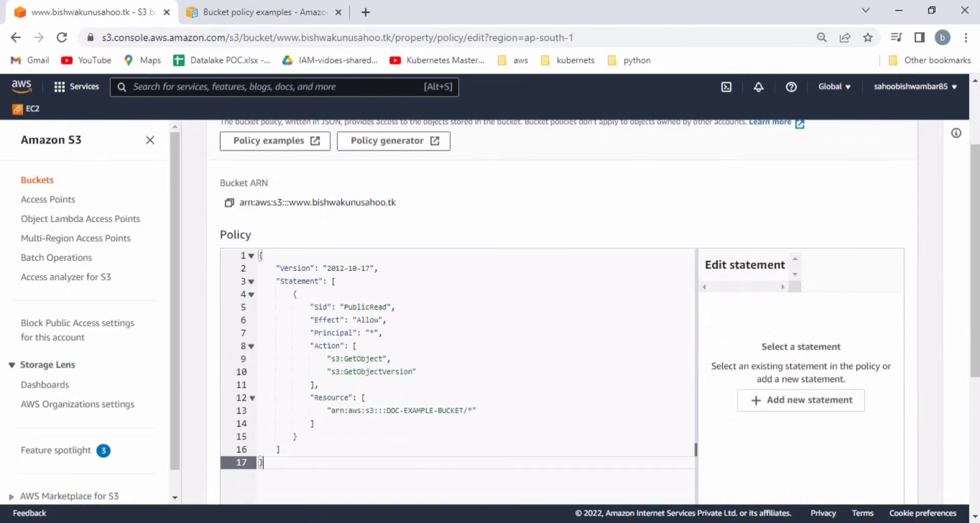
Switch to Notepad++ and copy the full bucket name, including the www prefix, from the bucketname line of the notes.
key("alt+Tab")
key("shift+Left")
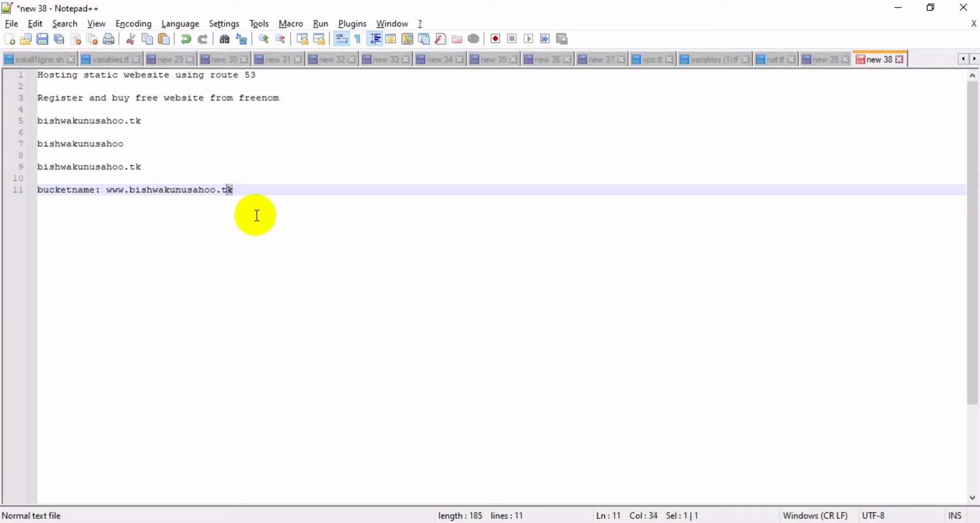
key("shift+Left")
key("shift+Left")
key("shift+Left")
key("shift+Left")
key("shift+Left")
key("shift+Left")
key("shift+Left")
key("shift+Left")
key("shift+Left")
key("shift+Left")
key("shift+Left")
key("shift+Left")
key("shift+Left")
key("shift+Left")
key("shift+Left")
key("shift+Left")
key("shift+Left")
key("shift+Left")
key("shift+Left")
key("shift+Left")
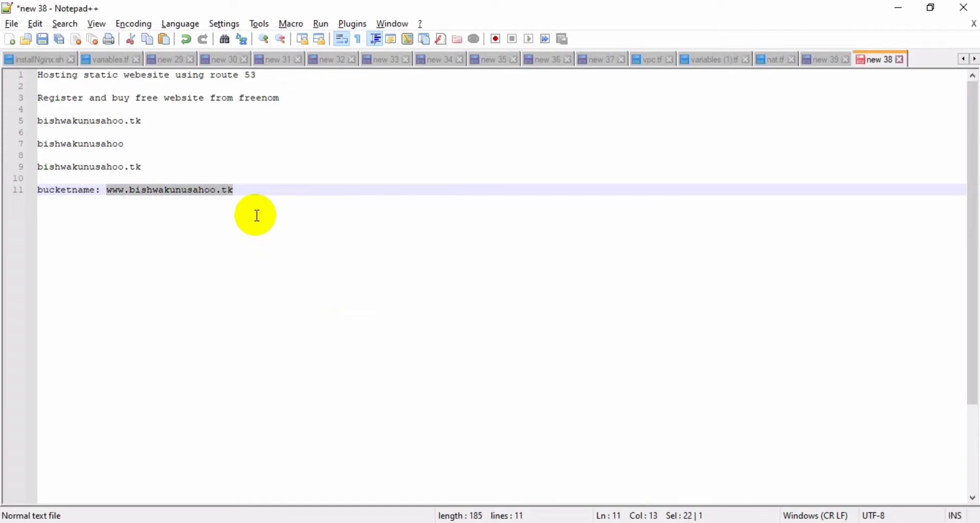
key("ctrl+c")
Switch back to the browser and replace DOC-EXAMPLE-BUCKET in the policy's Resource ARN with the copied bucket name, keeping the /* suffix.
key("alt+Tab")
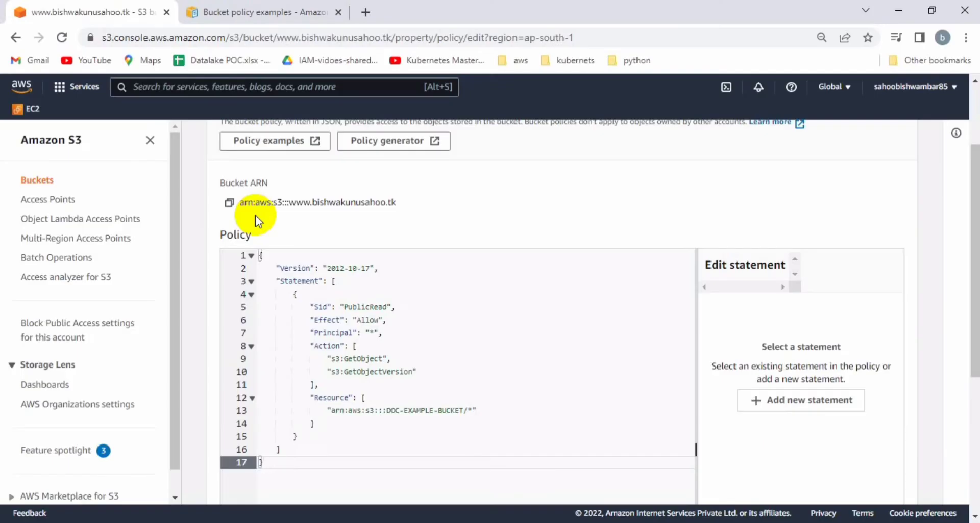
left_click(468, 411)
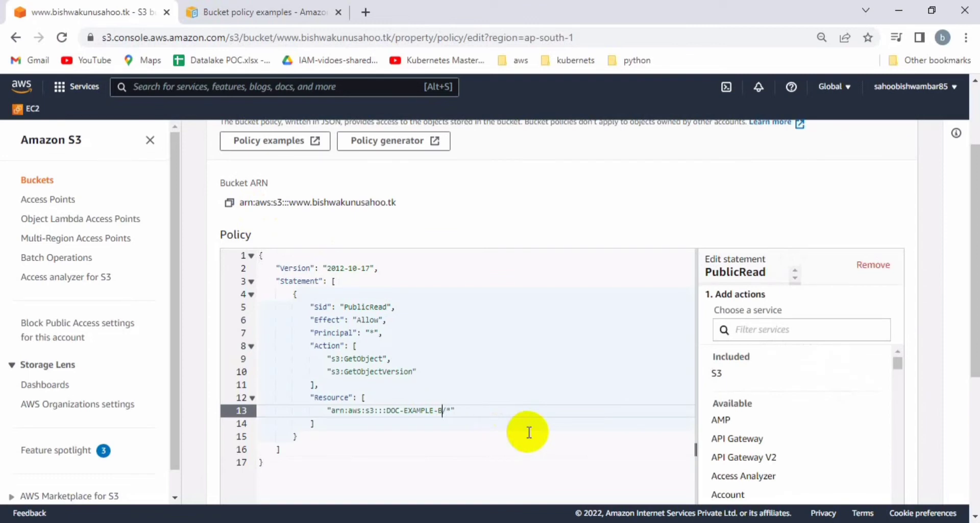
key("BackSpace")
key("BackSpace")
key("BackSpace")
key("BackSpace")
key("ctrl+v")
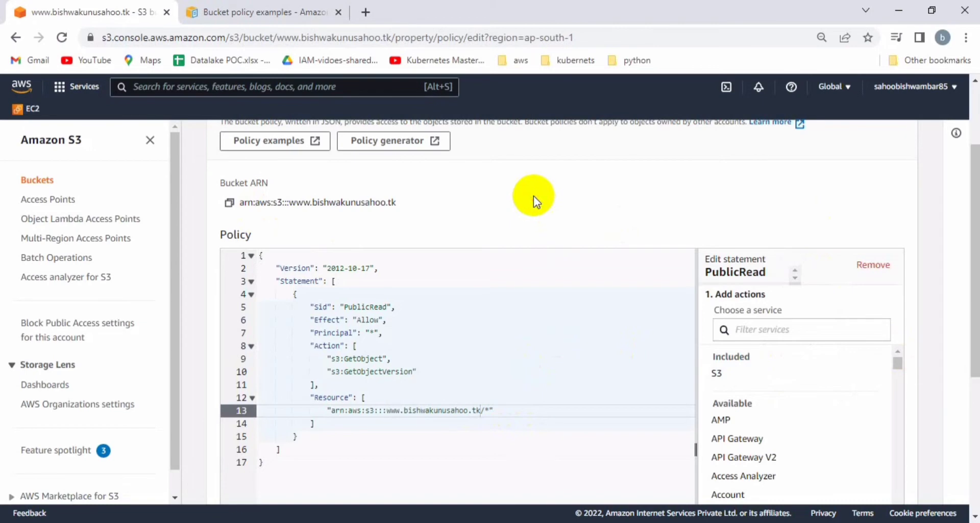
Save the bucket policy changes and review the saved policy in the bucket's permissions.
scroll(534, 196, "down", 5)
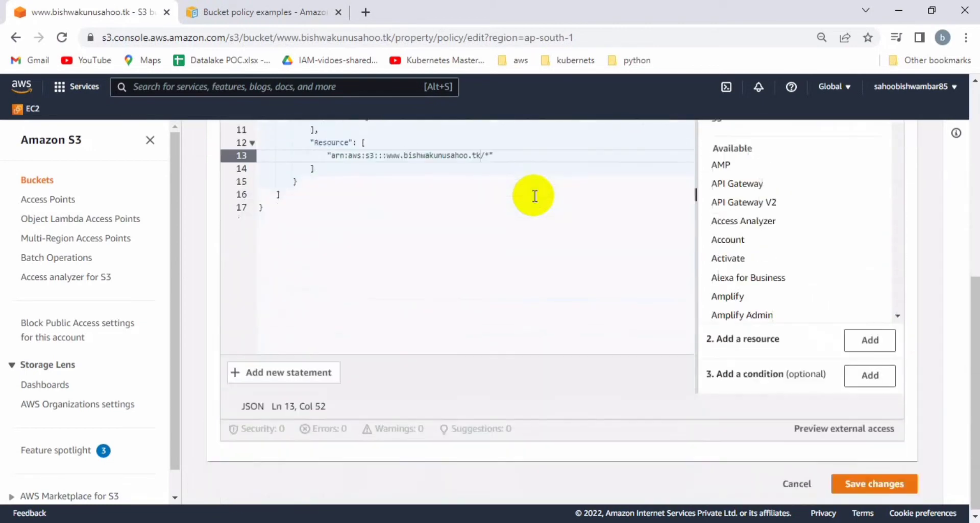
left_click(881, 488)
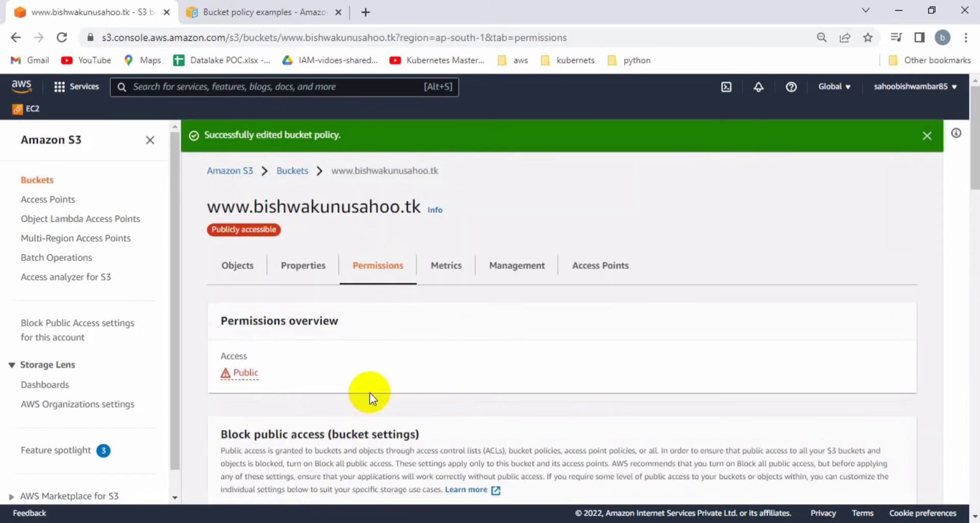
scroll(369, 393, "down", 10)
scroll(370, 393, "up", 2)
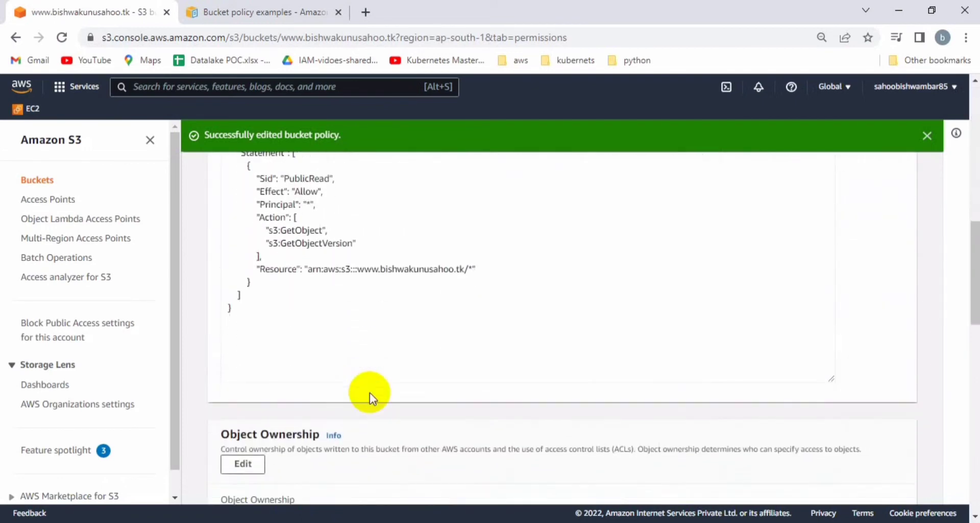
scroll(369, 393, "down", 2)
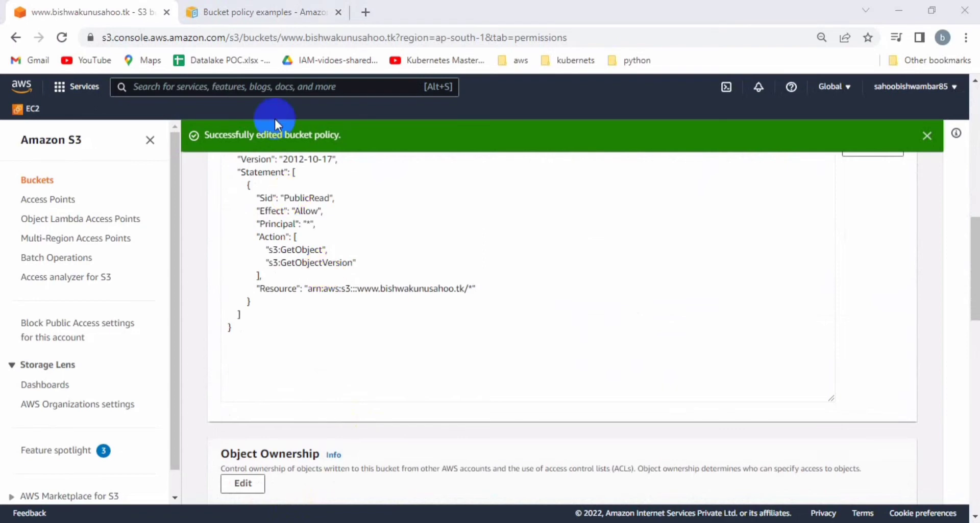
Search the AWS services for "route 53" and open the Route 53 console in a separate browser tab.
left_click(245, 87)
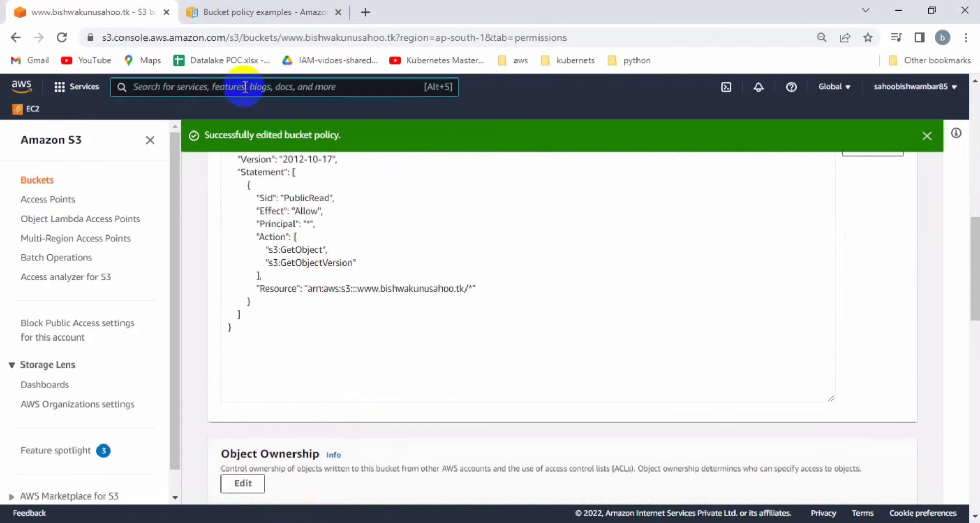
type("s3")
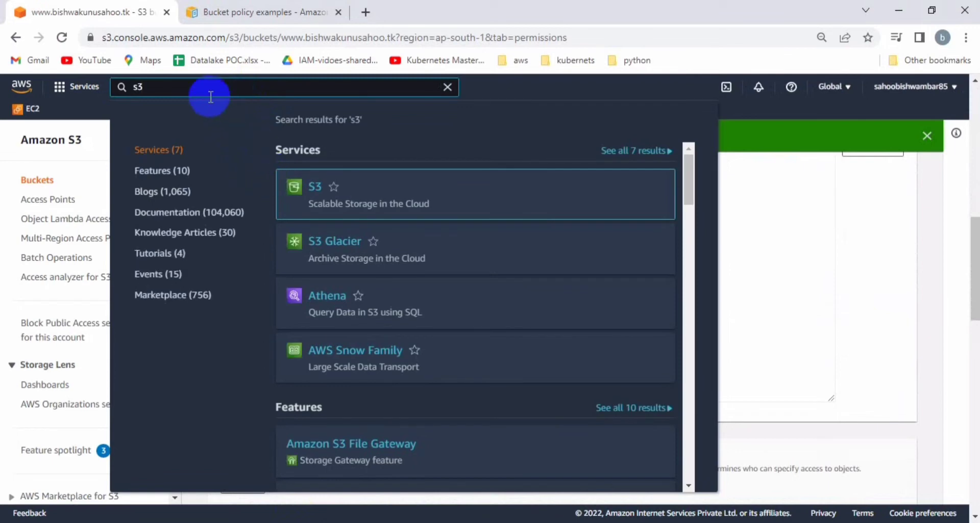
key("Escape")
type("ro")
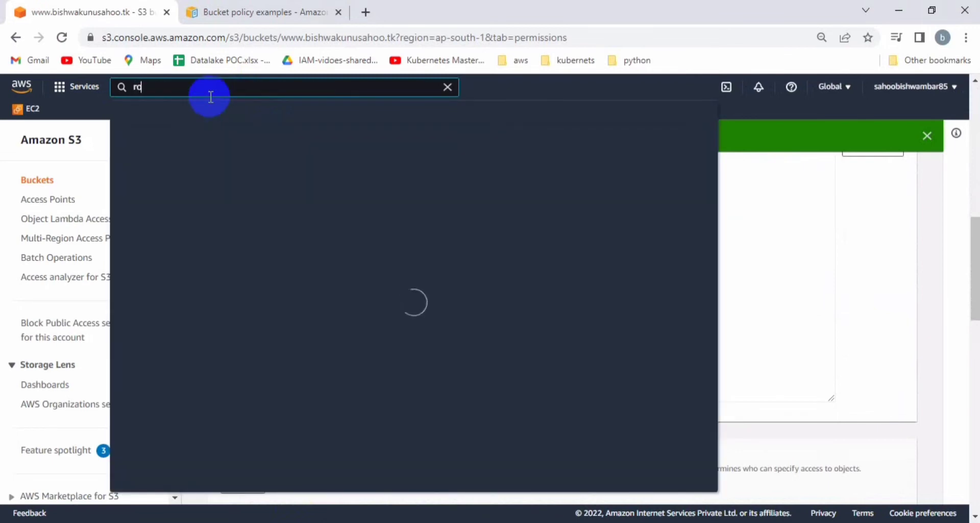
type("ute 53")
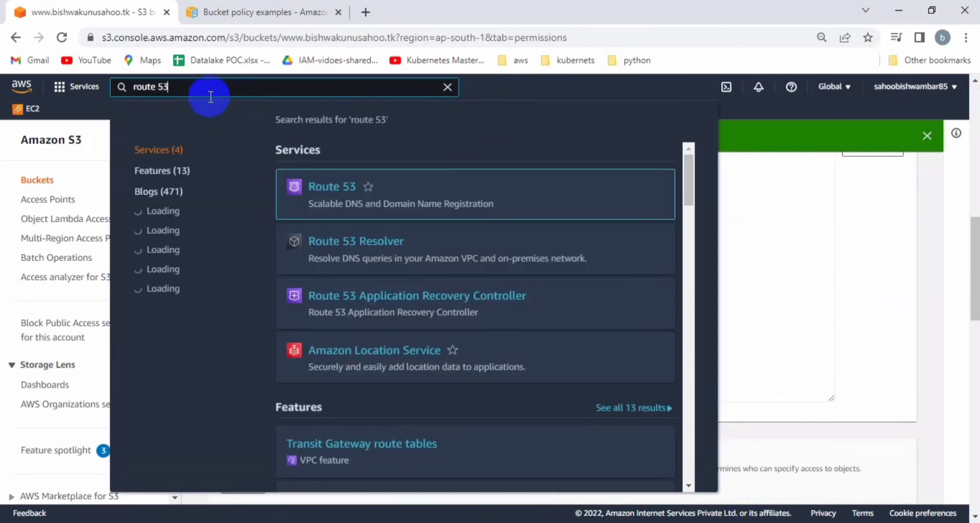
right_click(324, 186)
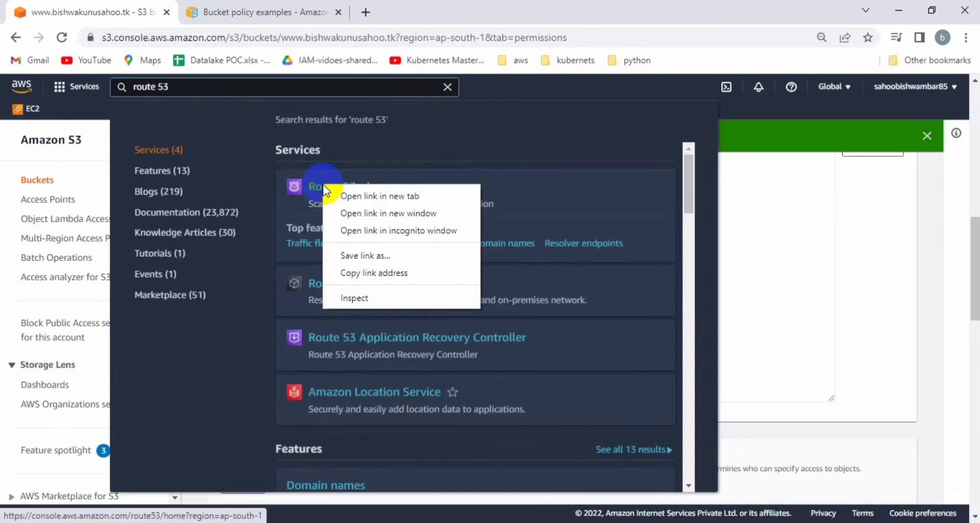
left_click(351, 195)
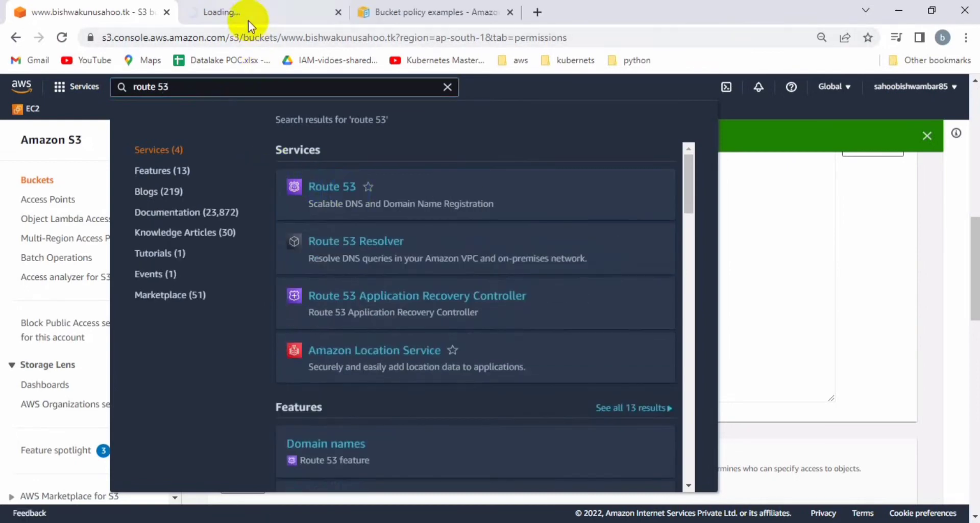
left_click(248, 15)
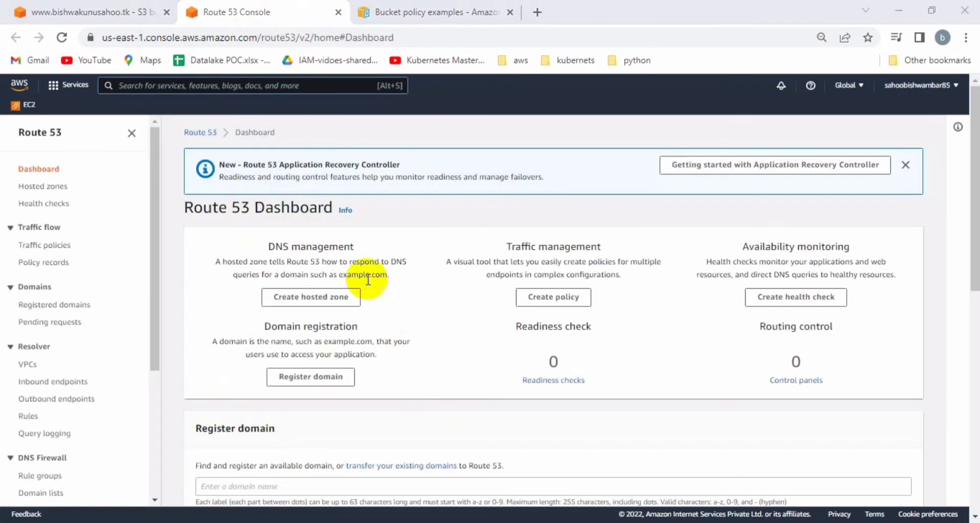
Look over the DNS management, Traffic management, Availability monitoring and Domain registration sections of the Route 53 dashboard.
triple_click(344, 247)
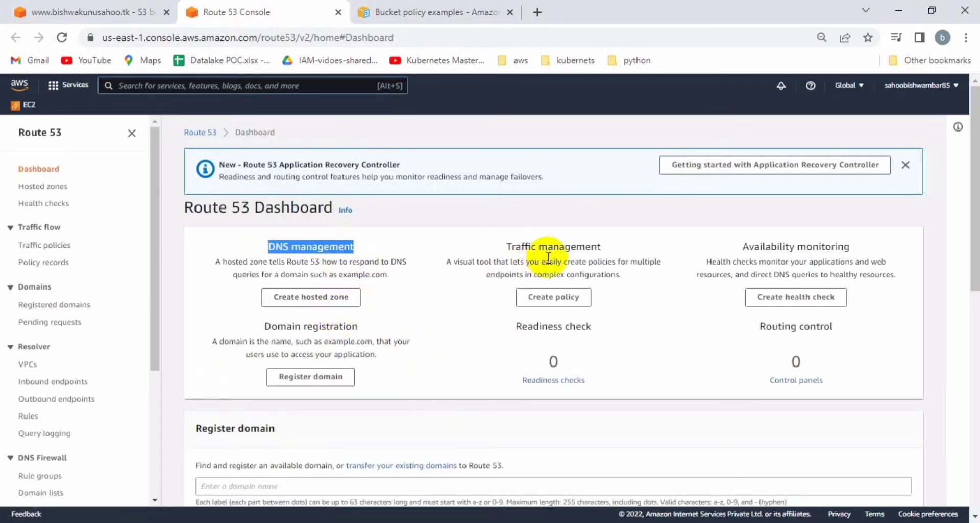
triple_click(559, 247)
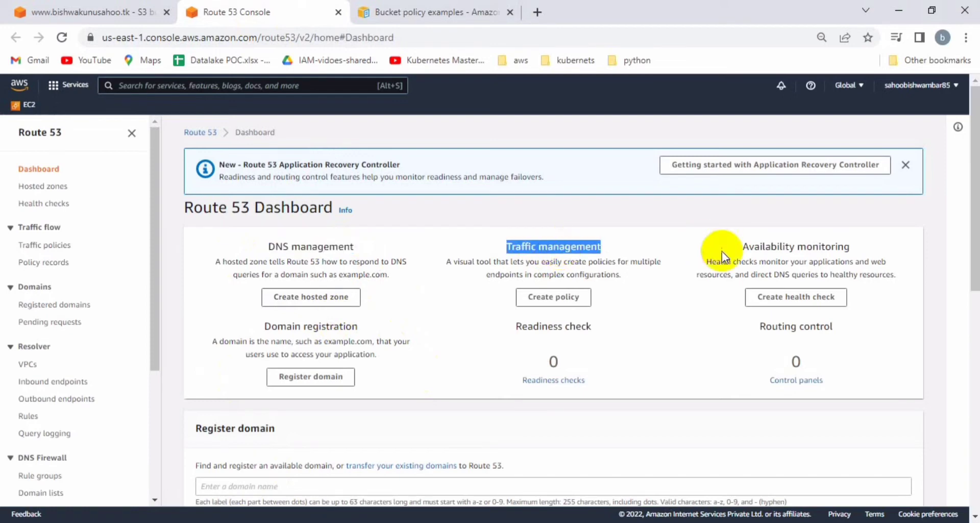
triple_click(791, 247)
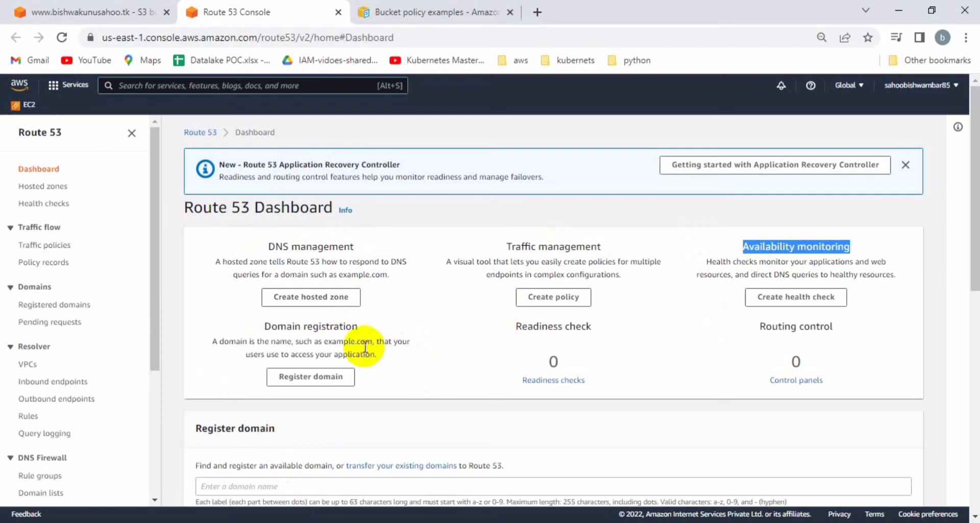
triple_click(327, 328)
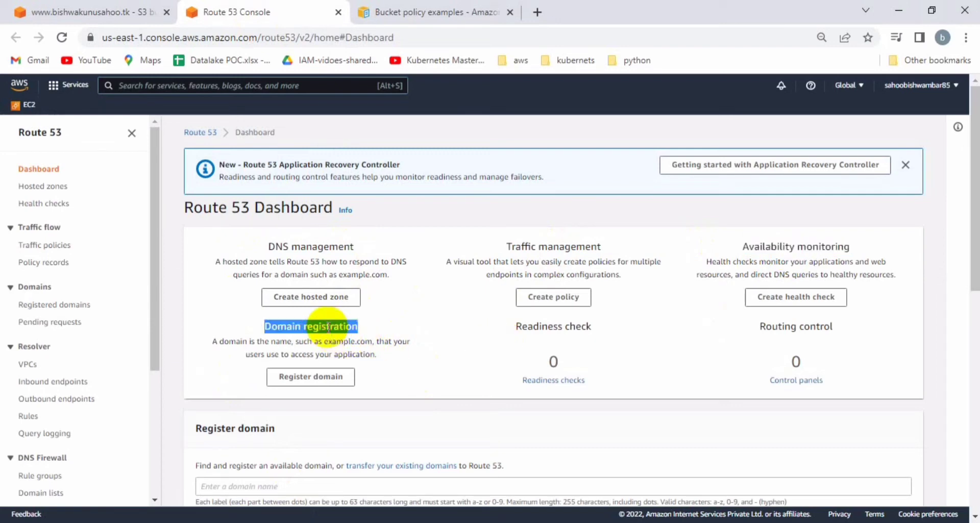
left_click(394, 283)
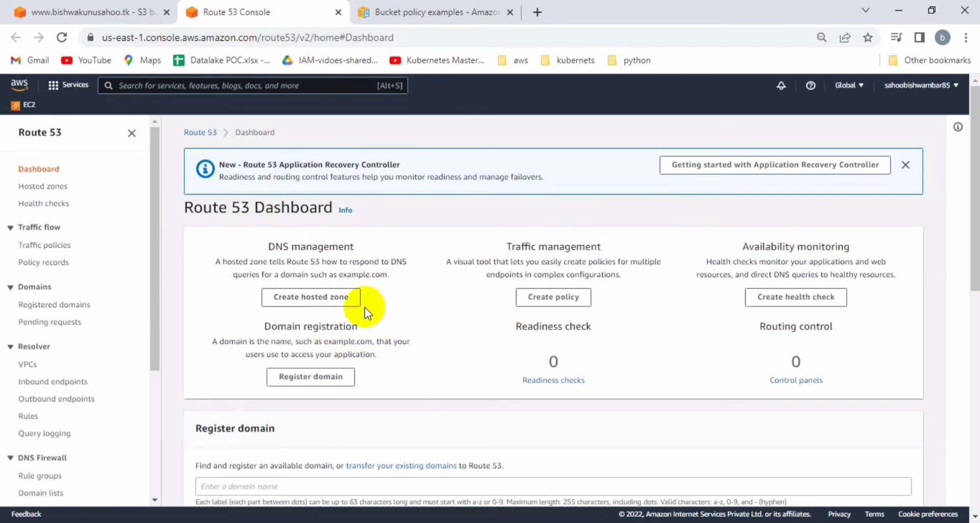
Create a public hosted zone using the bucket's full name, including the www prefix, as its domain name.
left_click(339, 303)
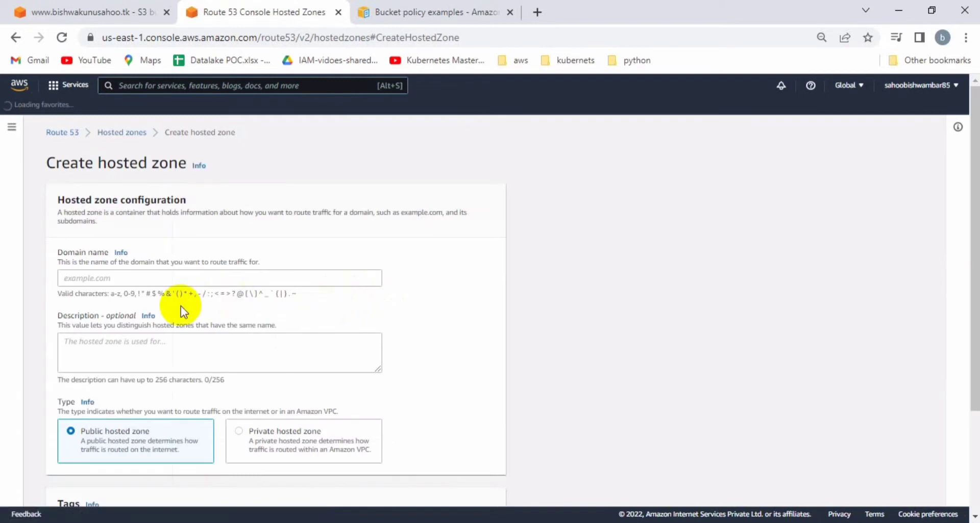
left_click(161, 279)
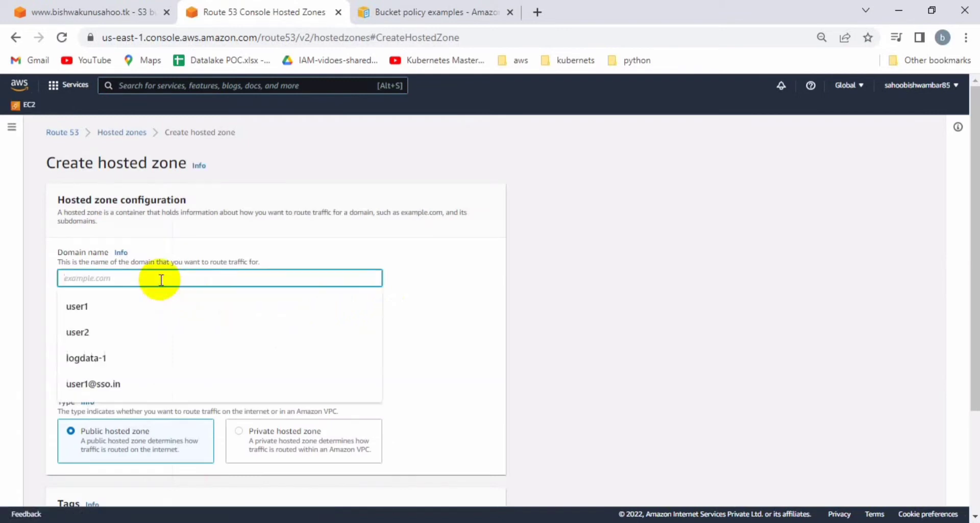
type("www.bishwakunusahoo.tk")
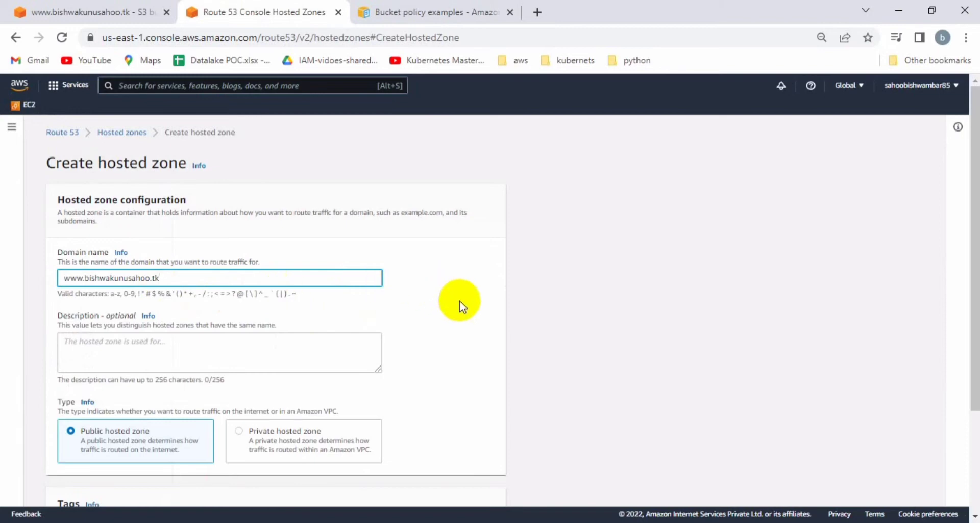
left_click(532, 314)
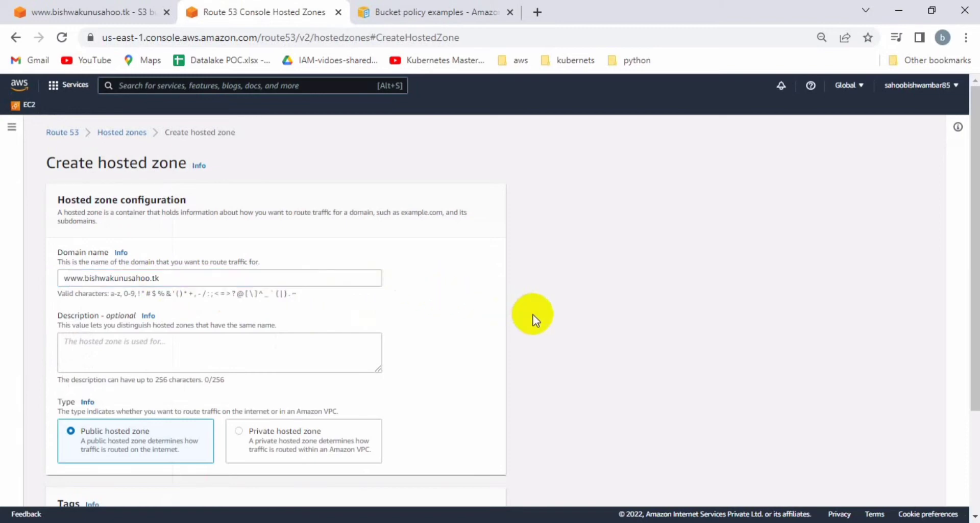
scroll(533, 315, "down", 2)
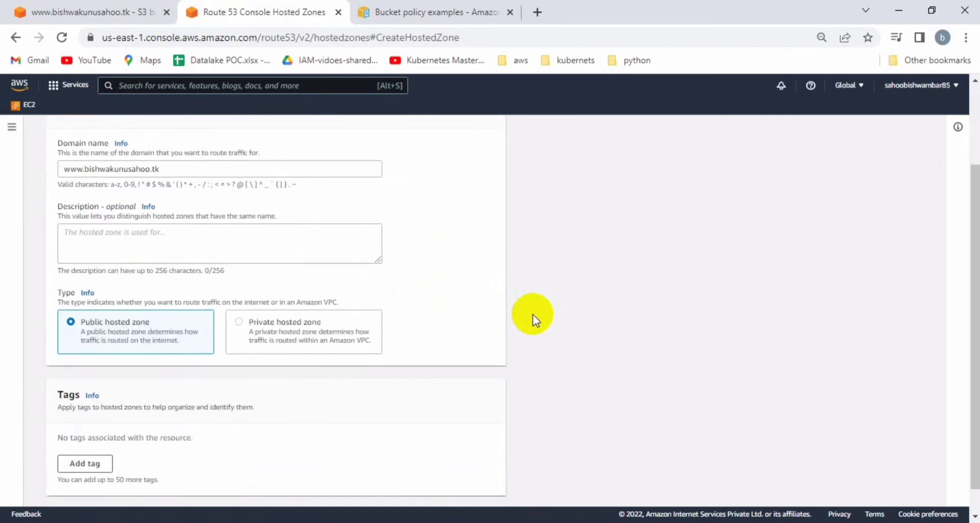
scroll(533, 314, "down", 1)
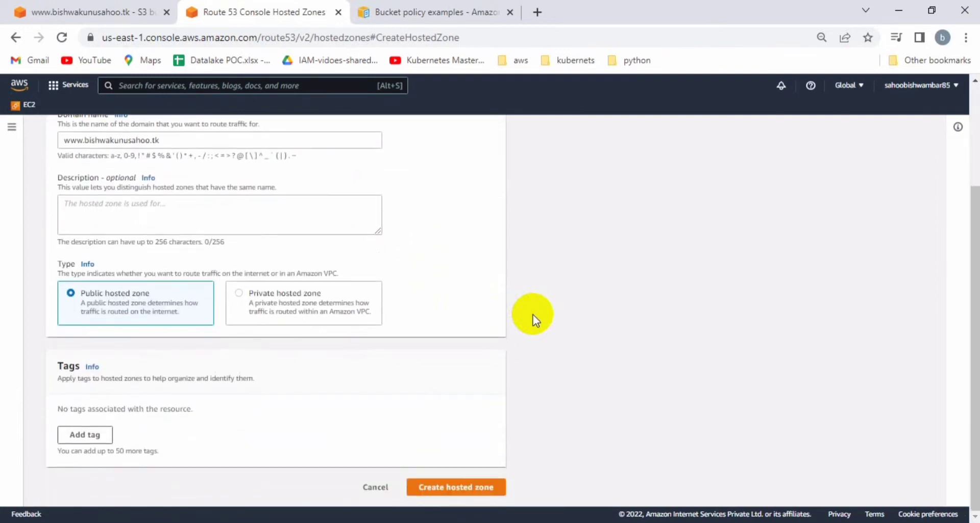
left_click(468, 489)
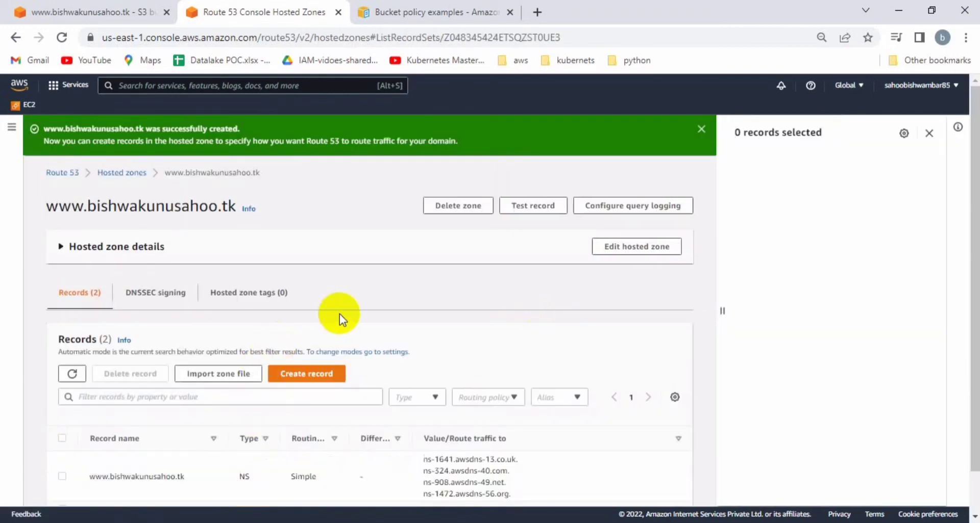
Copy all four name server values from the NS record of the new hosted zone.
scroll(431, 304, "down", 2)
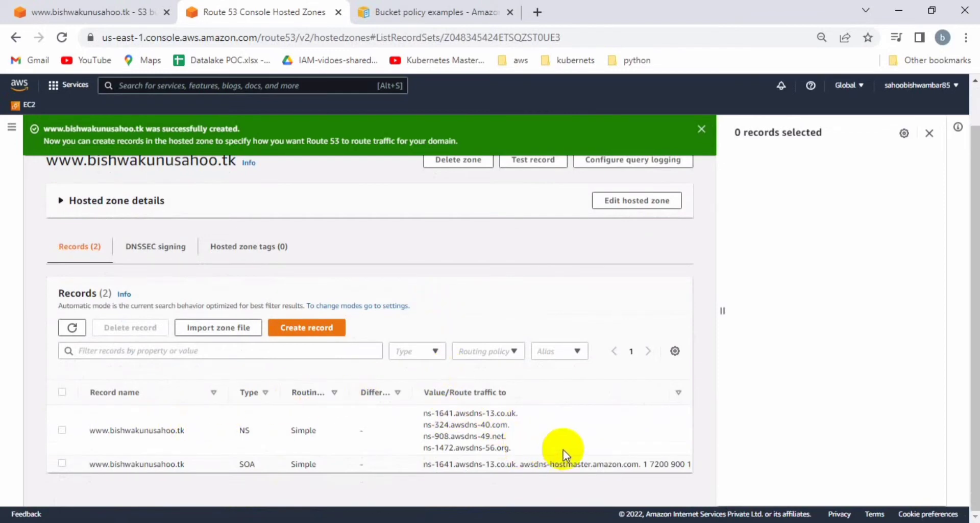
left_click(159, 410)
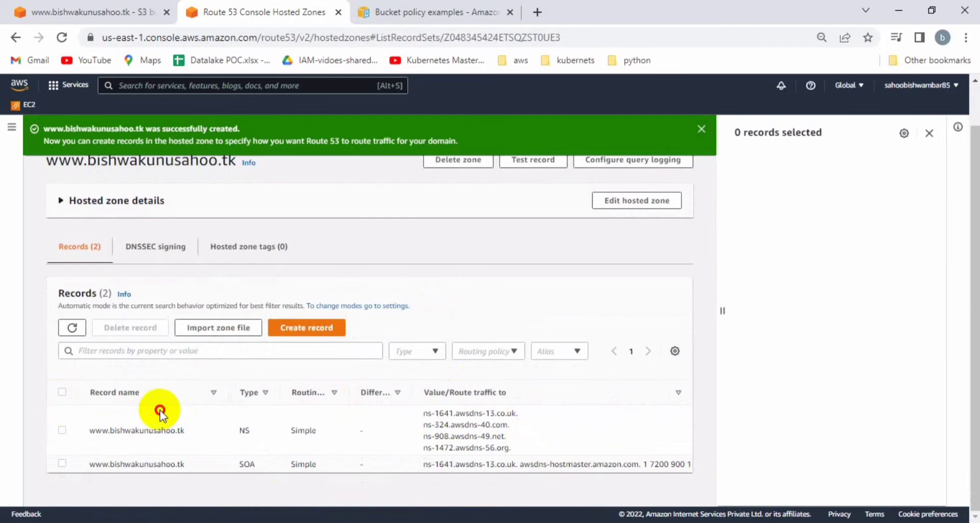
left_click(306, 431)
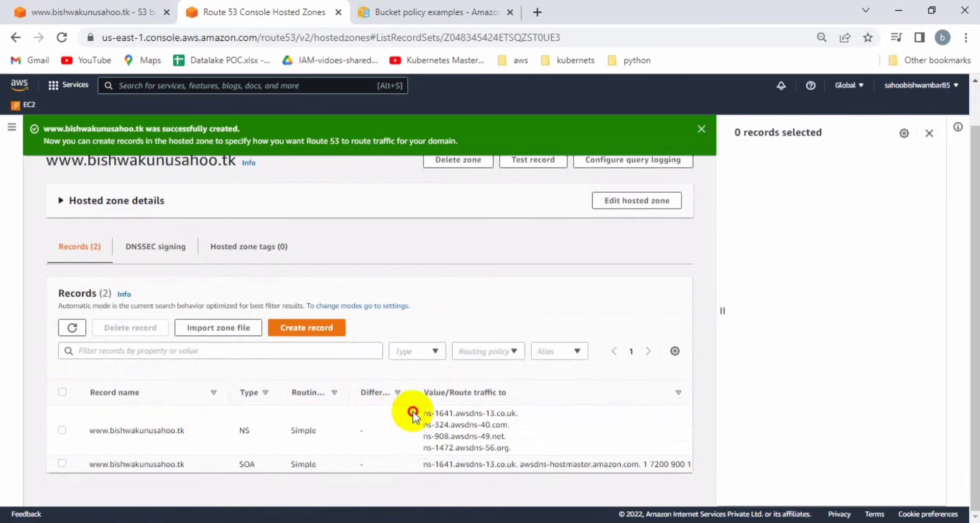
left_click_drag(409, 412, 516, 450)
key("ctrl+c")
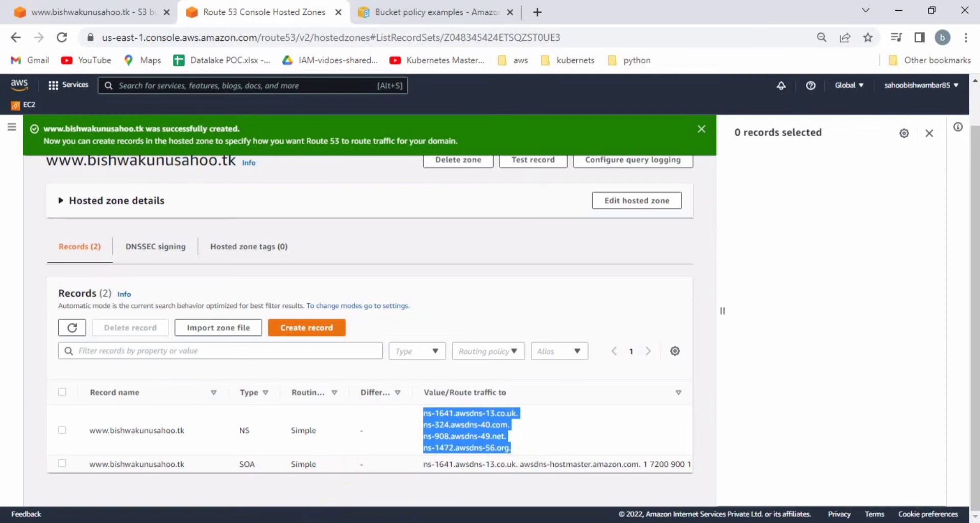
Switch to Notepad++ and paste the four copied name servers below the bucketname line, separated by blank lines.
left_click(586, 522)
left_click(421, 338)
key("Return")
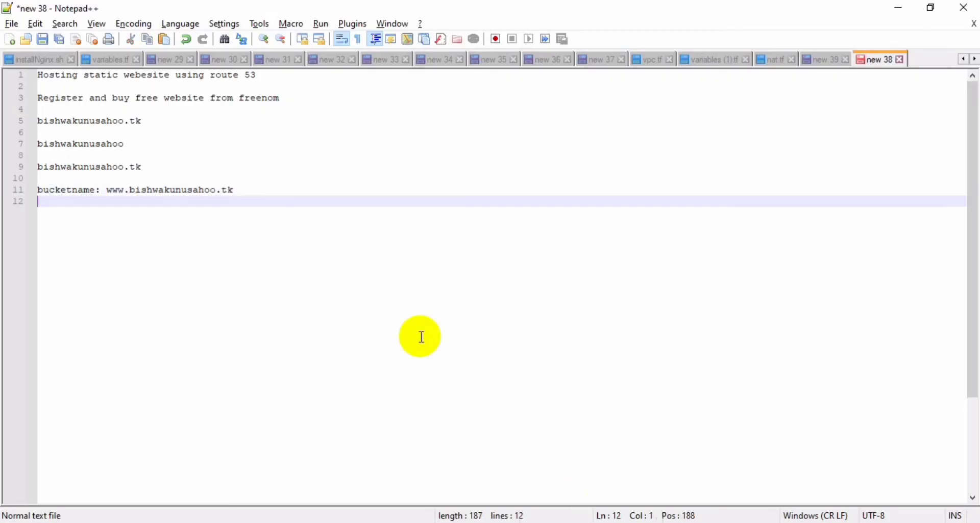
key("Return")
key("Return")
key("ctrl+v")
key("Return")
key("Return")
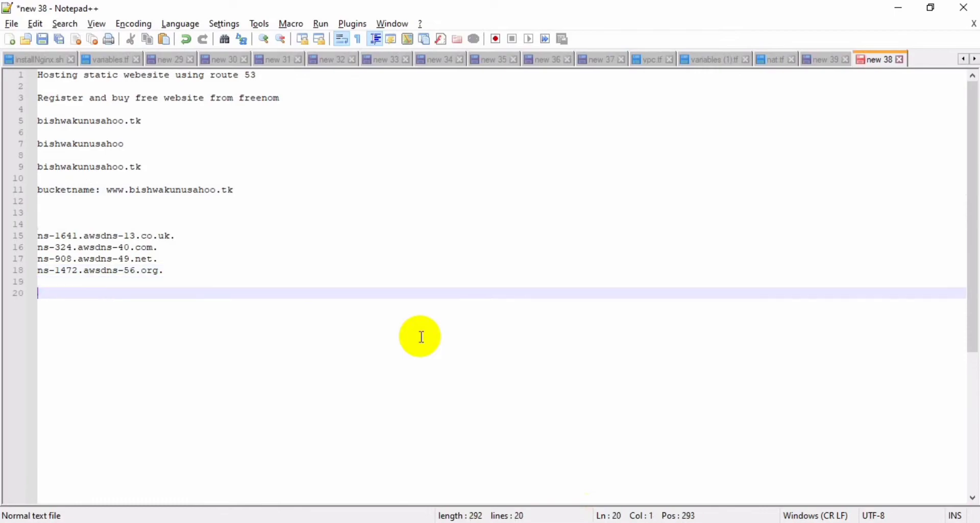
Switch to the Freenom browser window and open the nameserver settings of the registered .tk domain from My Domains.
key("alt+Tab")
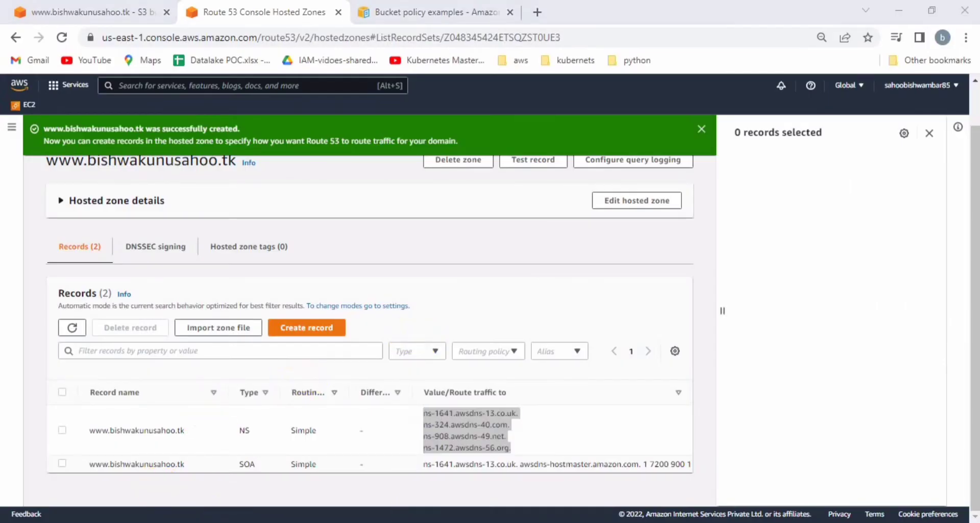
mouse_move(511, 522)
left_click(584, 463)
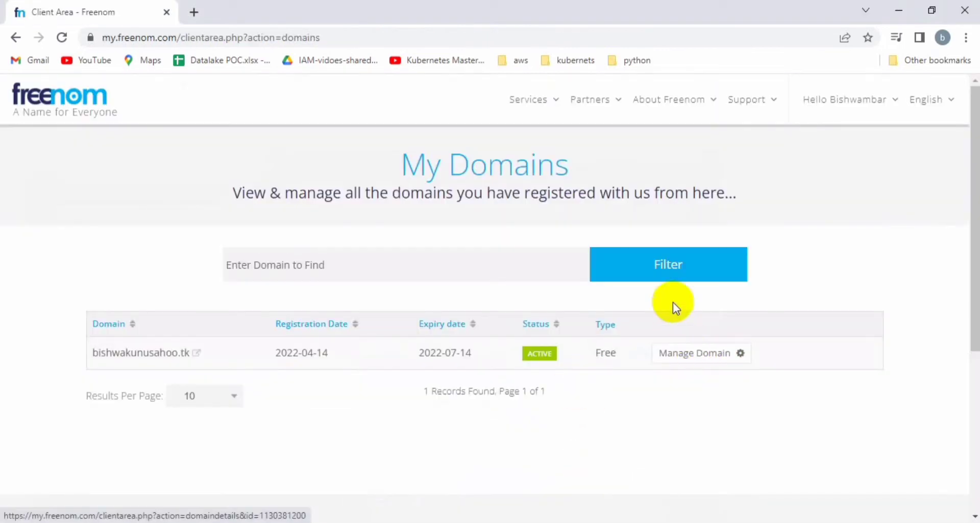
left_click(553, 108)
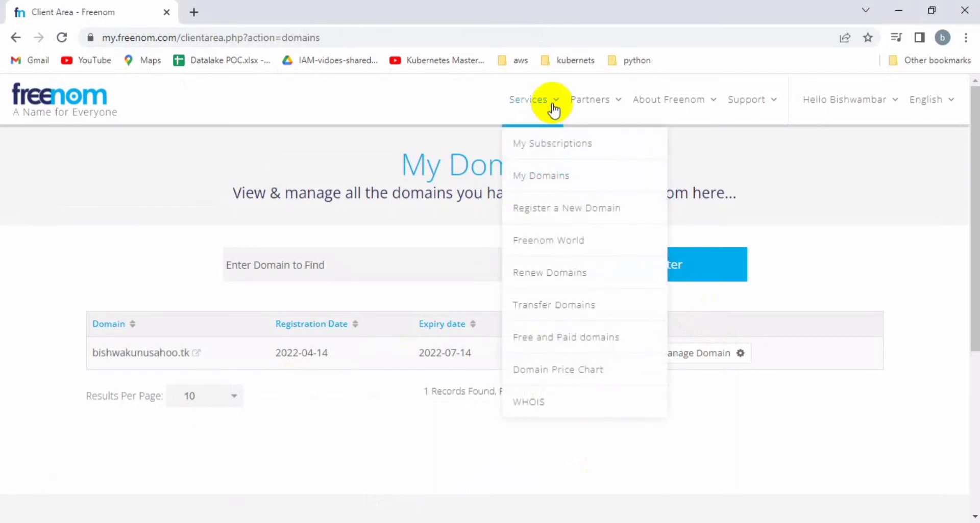
left_click(545, 176)
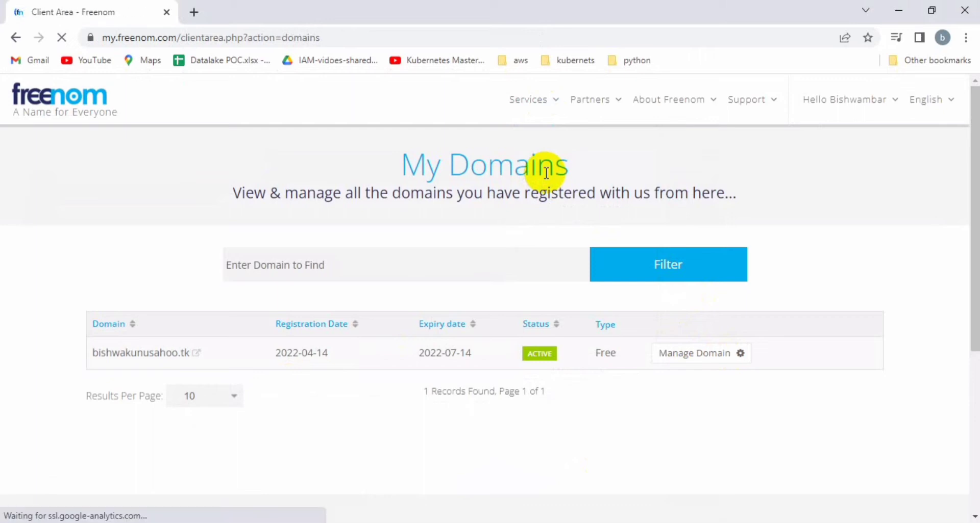
left_click(736, 360)
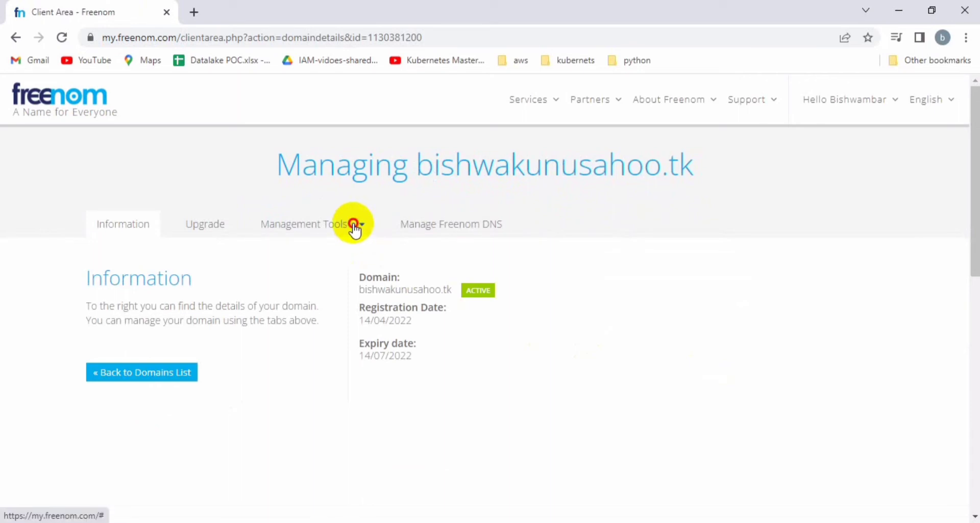
left_click(355, 230)
left_click(306, 253)
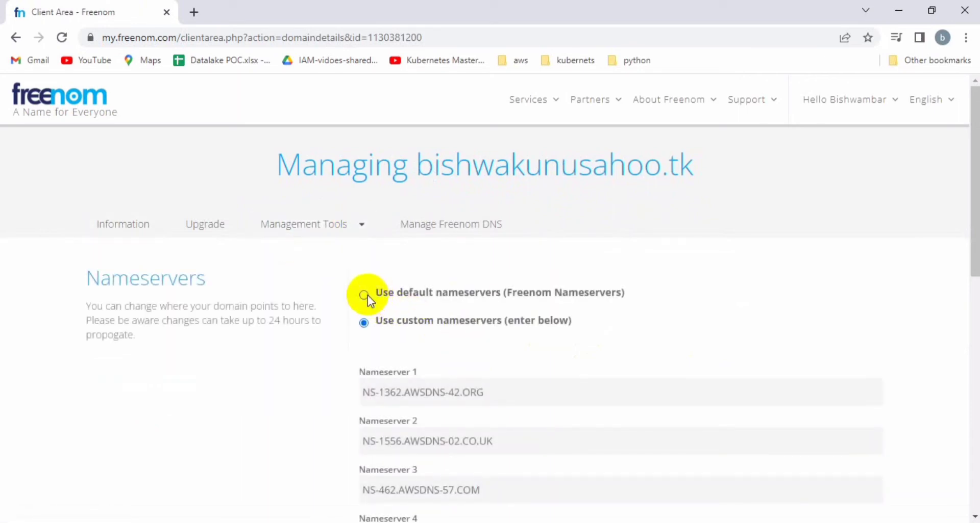
Select the custom nameservers option and clear the existing entries in Nameserver 1 through Nameserver 4.
left_click(366, 295)
left_click(364, 323)
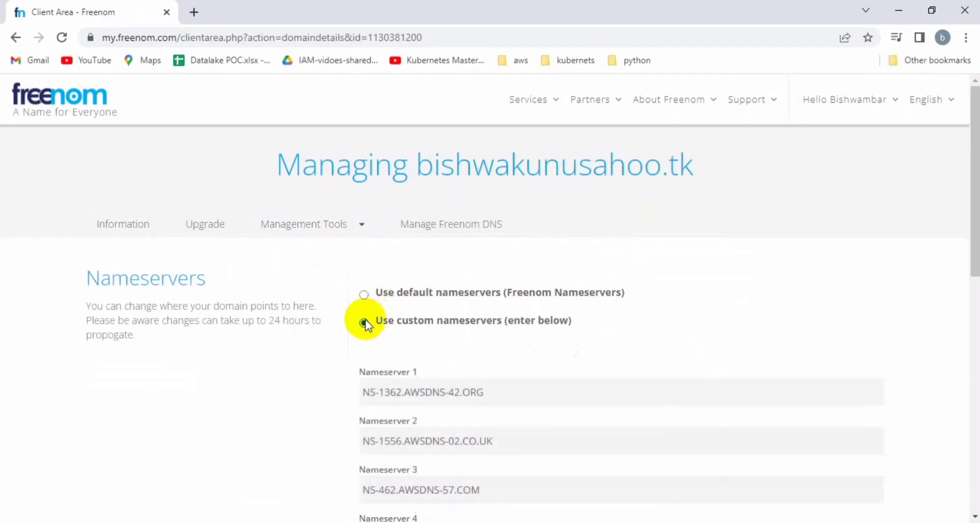
triple_click(421, 389)
key("BackSpace")
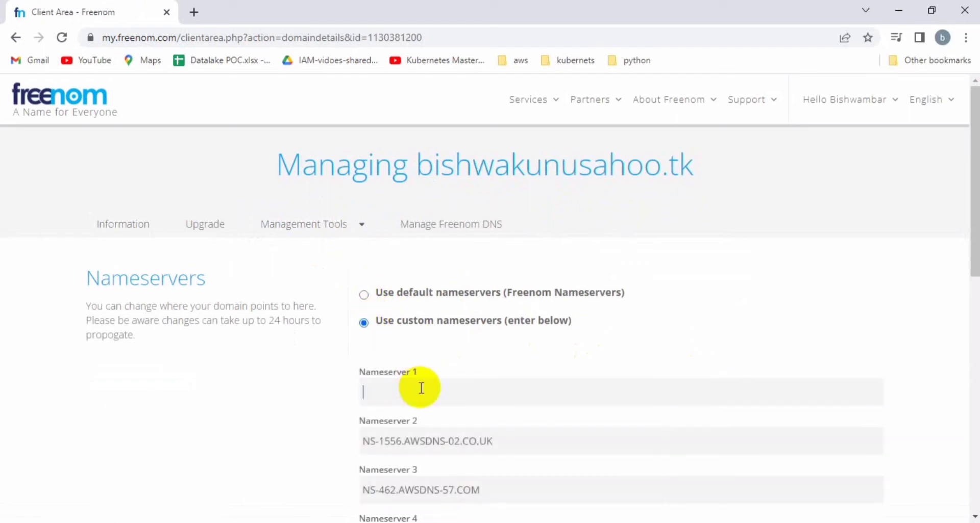
scroll(421, 389, "down", 3)
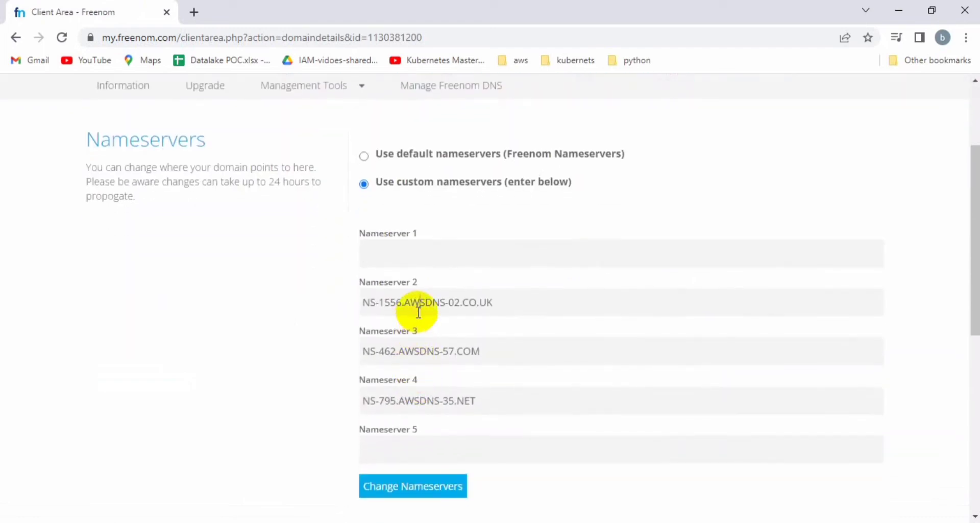
triple_click(418, 313)
key("BackSpace")
triple_click(416, 337)
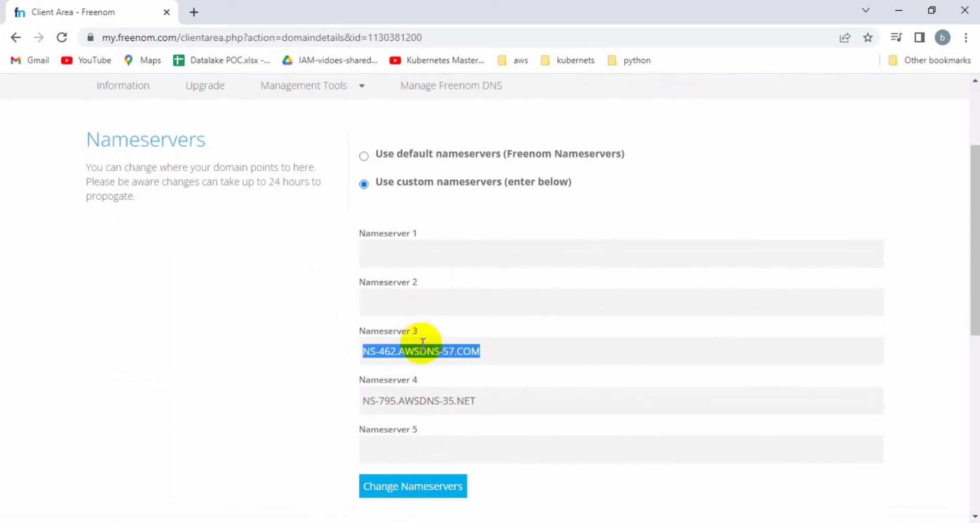
key("BackSpace")
triple_click(417, 401)
key("BackSpace")
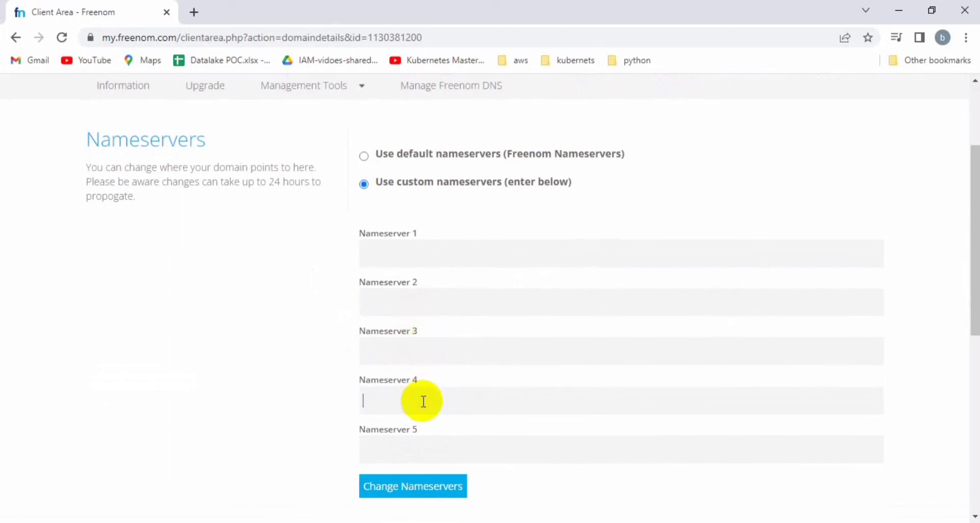
Copy the first name server, ns-1641.awsdns-13.co.uk without its trailing dot, from the Notepad++ notes and return to the Freenom nameserver form.
key("alt+Tab")
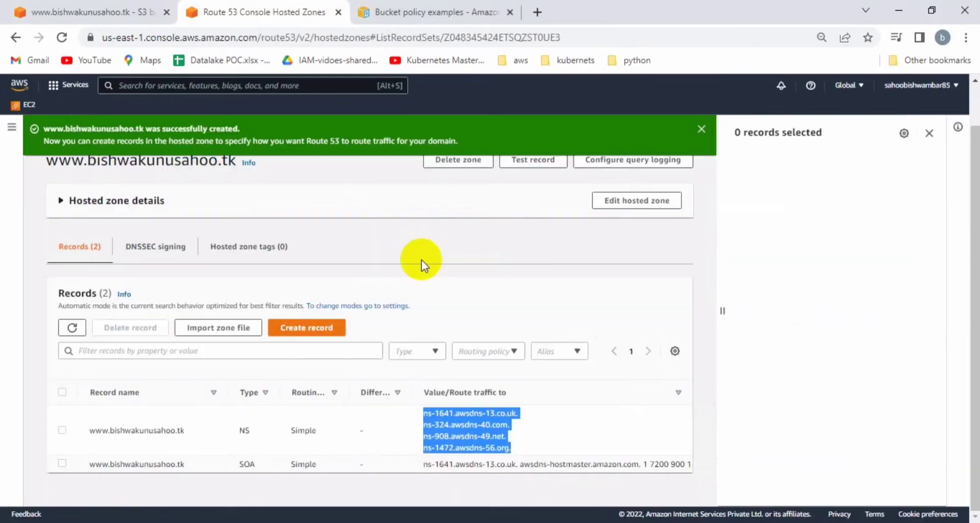
key("alt+Tab")
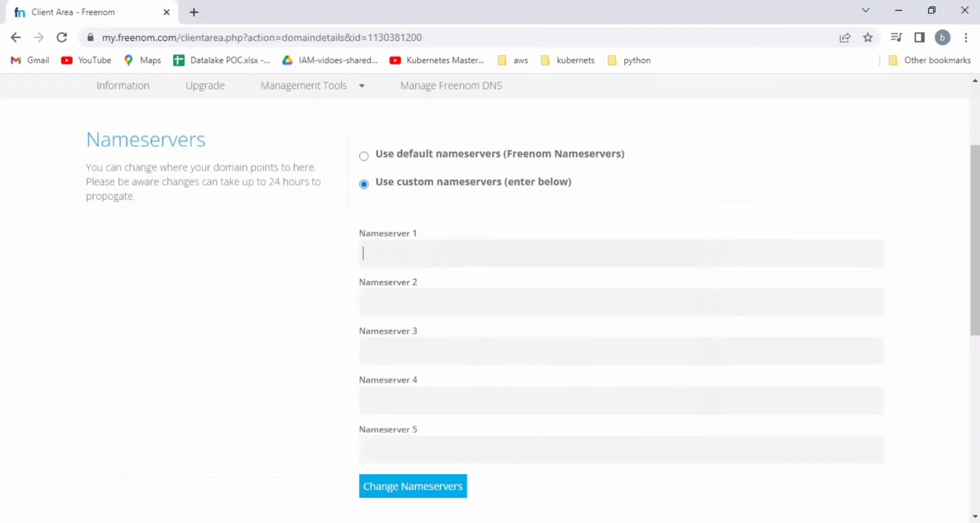
mouse_move(656, 508)
left_click(667, 482)
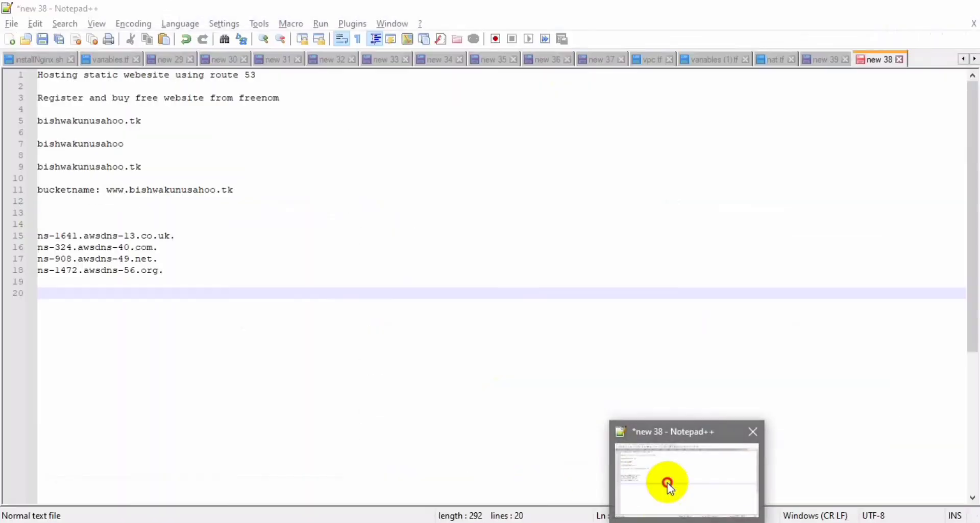
left_click(165, 235)
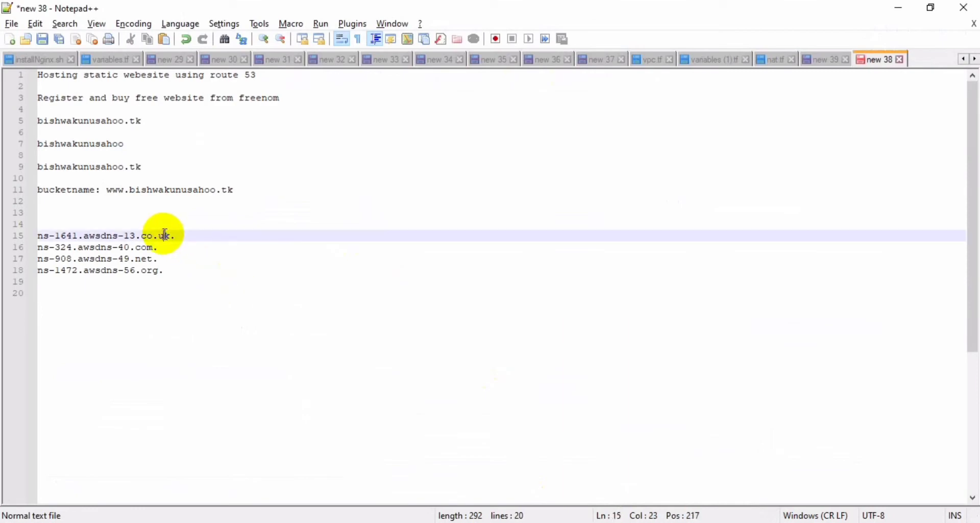
key("shift+Left")
key("shift+Left")
key("shift+Left")
key("shift+Left")
key("shift+Left")
key("shift+Left")
key("shift+Left")
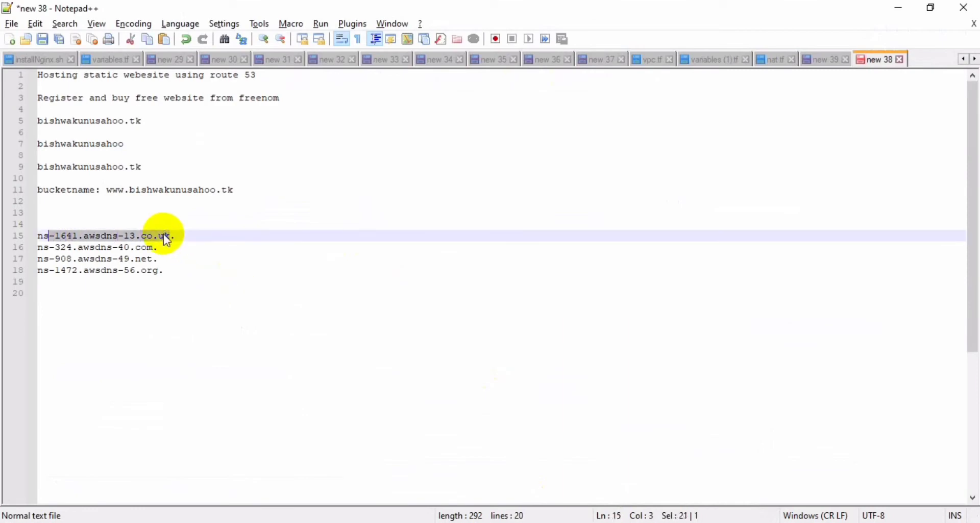
key("ctrl+c")
key("alt+Tab")
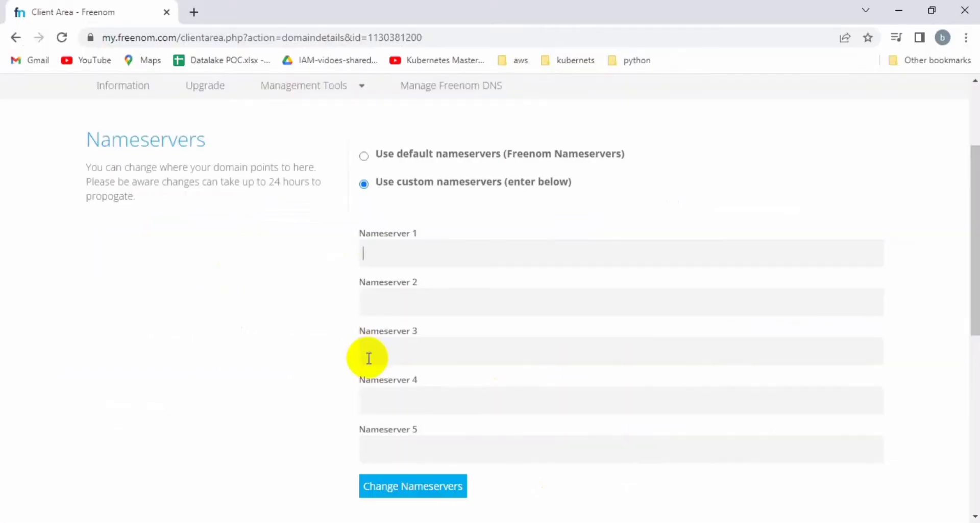
Enter ns-1641.awsdns-13.co.uk as Nameserver 1 and ns-324.awsdns-40.com from the Notepad++ notes as Nameserver 2, without trailing dots.
key("ctrl+v")
key("alt+Tab")
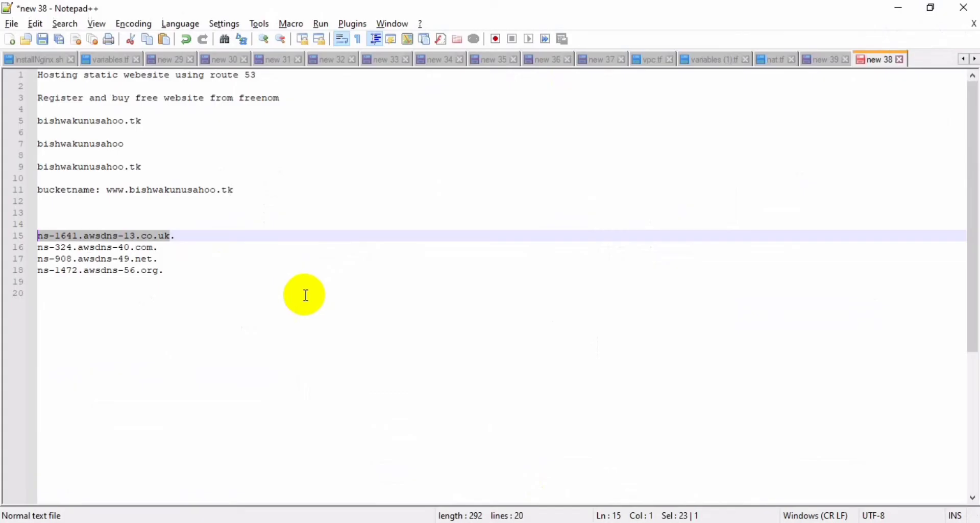
double_click(137, 249)
triple_click(137, 249)
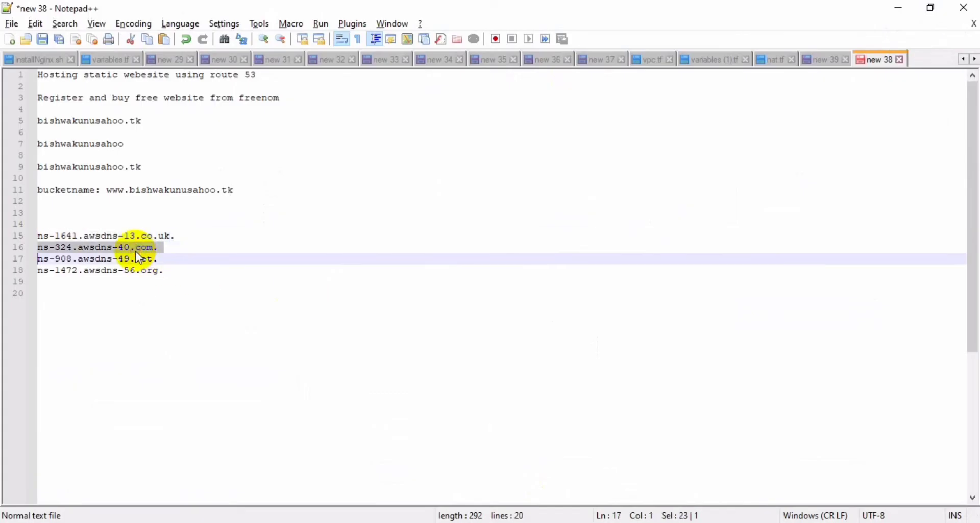
key("shift+Left")
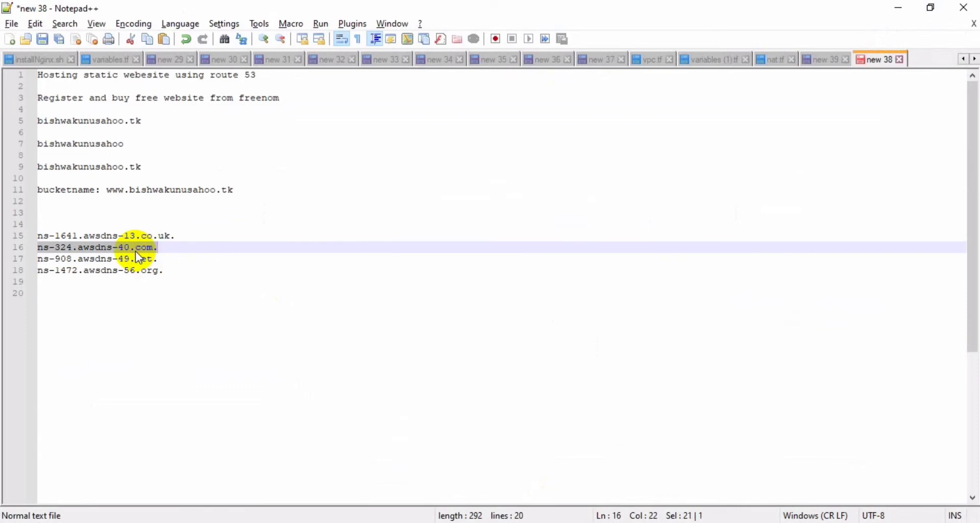
key("alt+Tab")
left_click(412, 304)
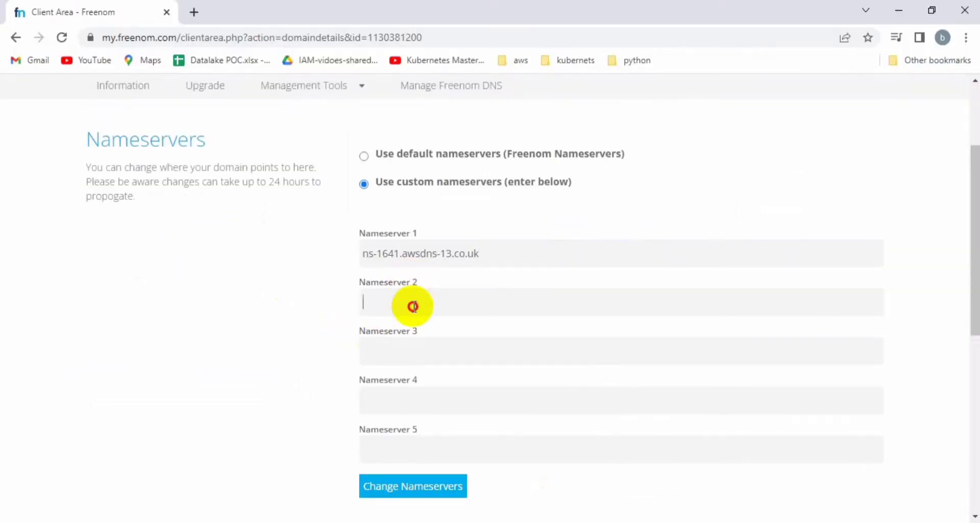
key("ctrl+v")
Copy the third name server from the Notepad++ notes and enter ns-908.awsdns-49.net as Nameserver 3 in the Freenom form.
key("alt+Tab")
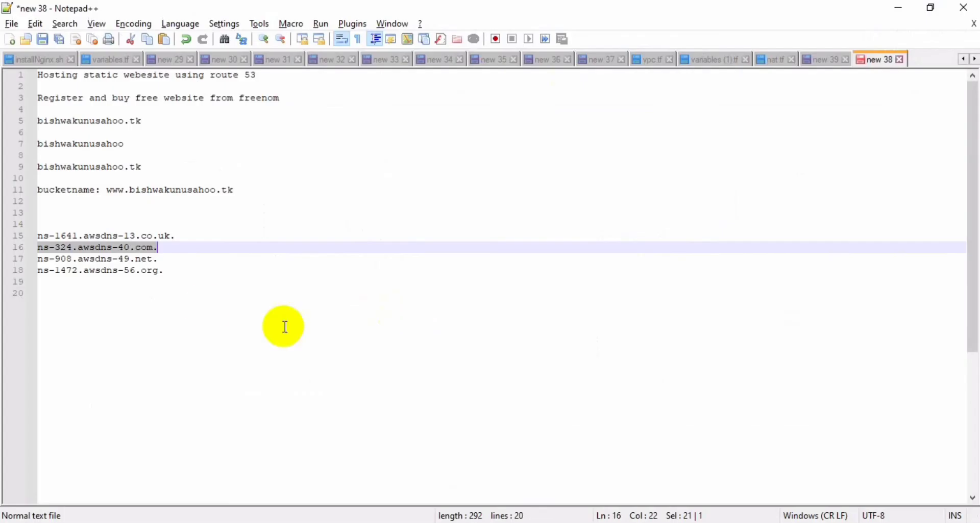
triple_click(118, 260)
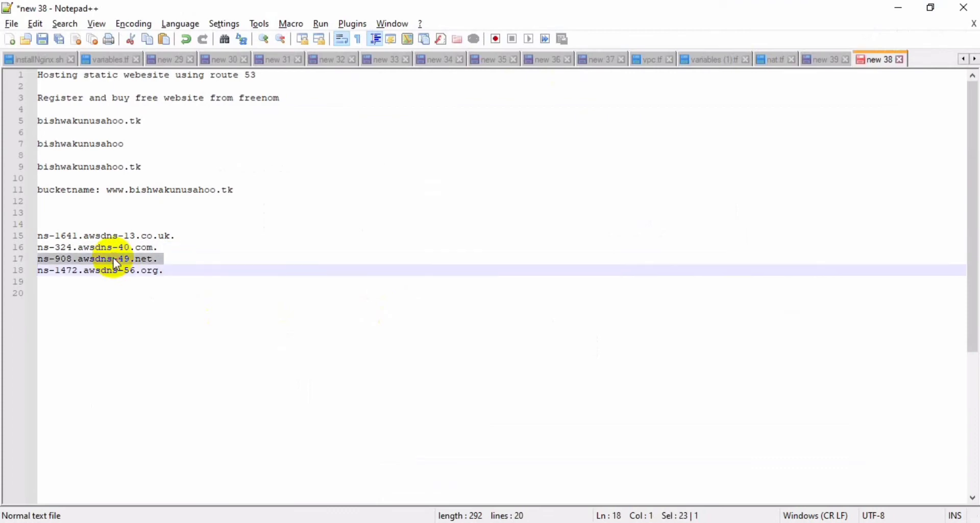
key("shift+Left")
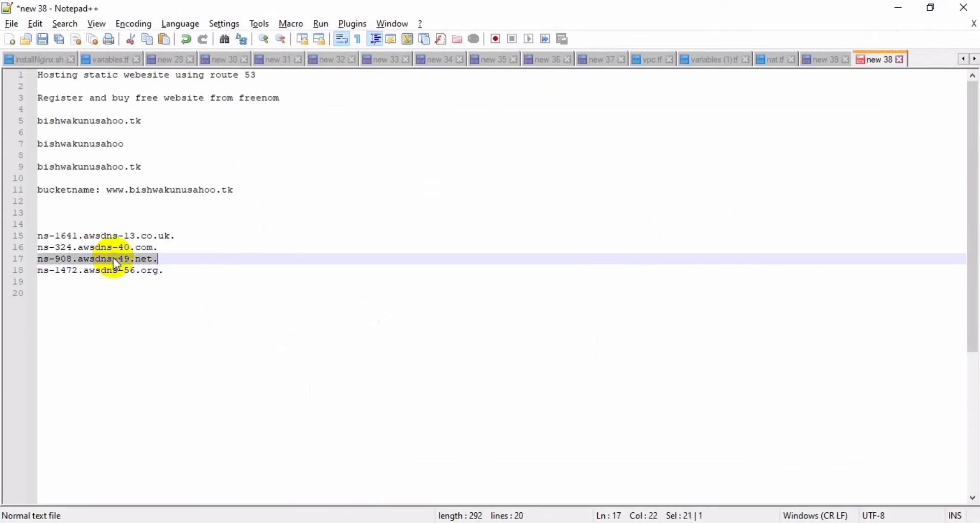
key("ctrl+c")
key("alt+Tab")
left_click(376, 351)
key("ctrl+v")
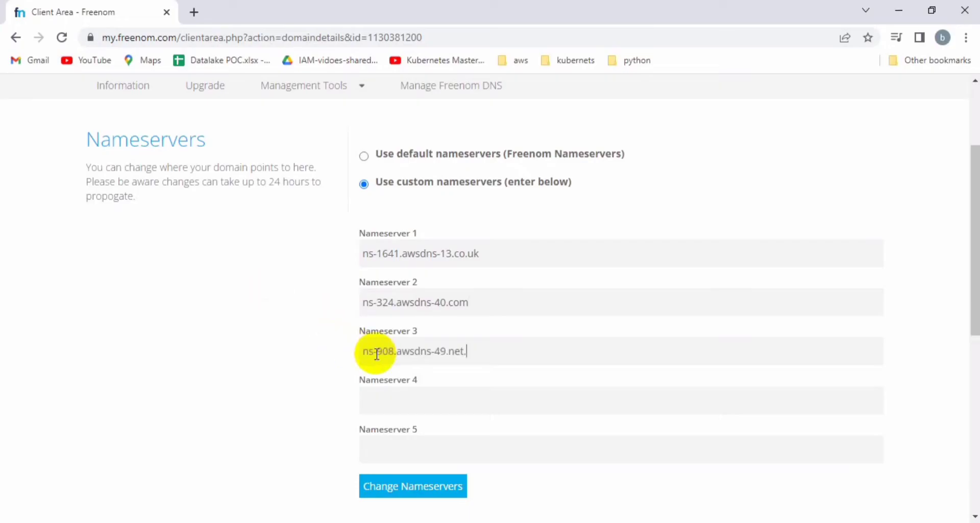
Copy the fourth name server from the Notepad++ notes and enter ns-1472.awsdns-56.org, without its trailing dot, as Nameserver 4 in Freenom.
key("alt+Tab")
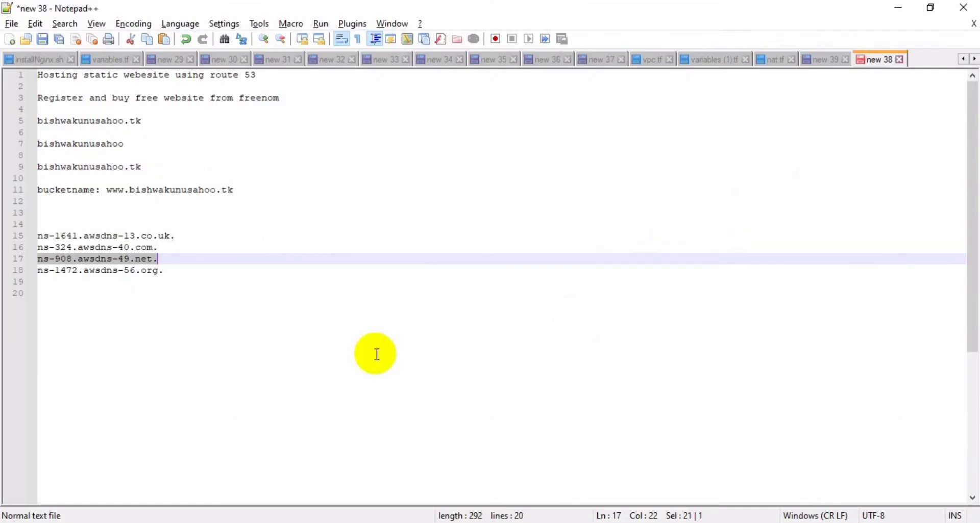
double_click(133, 271)
triple_click(134, 271)
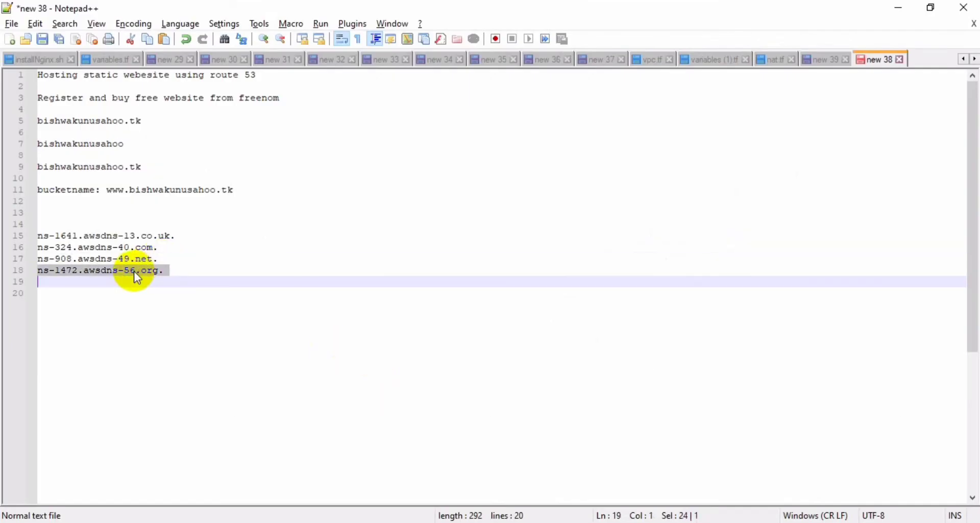
key("ctrl+c")
key("alt+Tab")
left_click(408, 403)
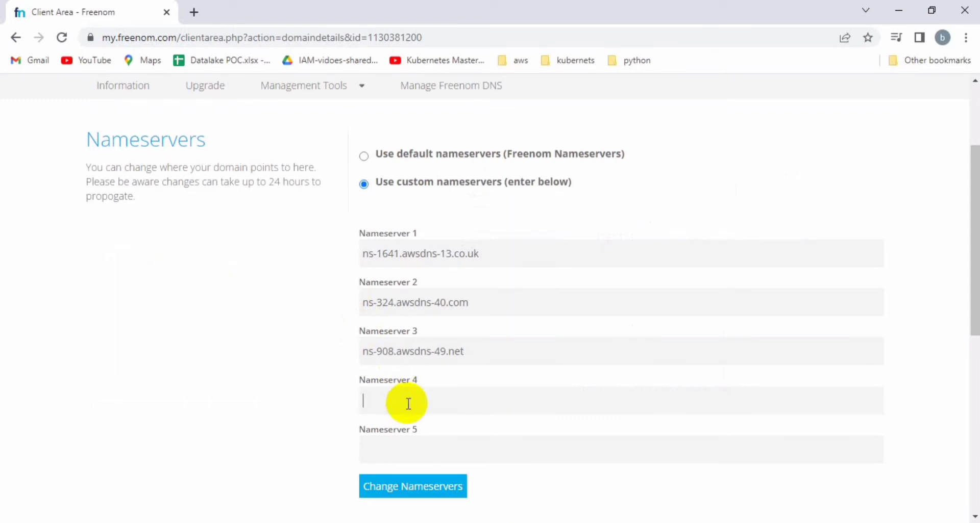
key("ctrl+v")
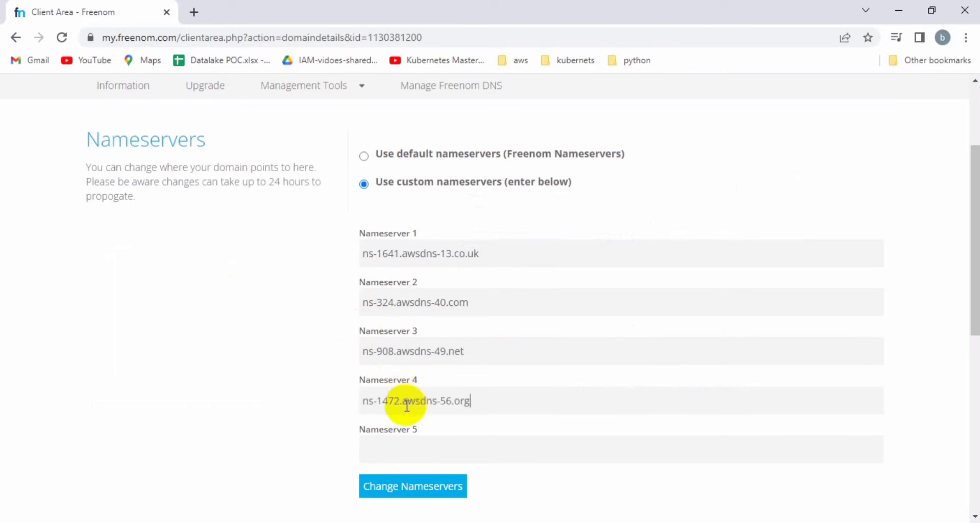
Review the four custom nameservers and submit the nameserver change for the domain.
scroll(251, 295, "up", 2)
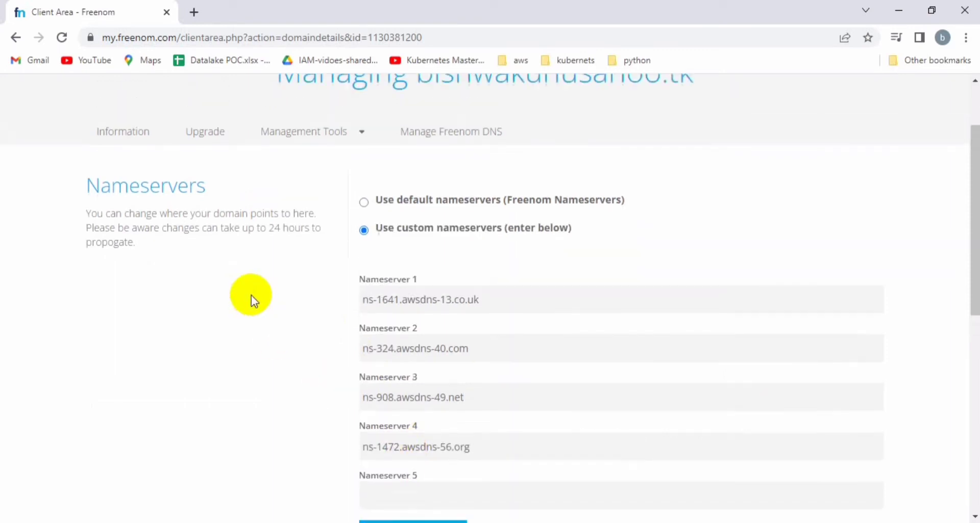
scroll(251, 295, "down", 2)
scroll(251, 295, "down", 3)
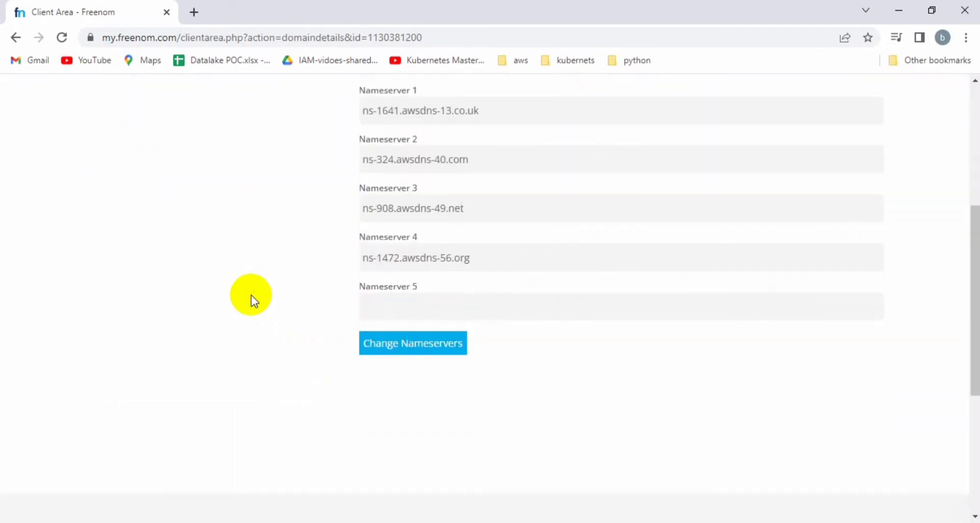
left_click(426, 325)
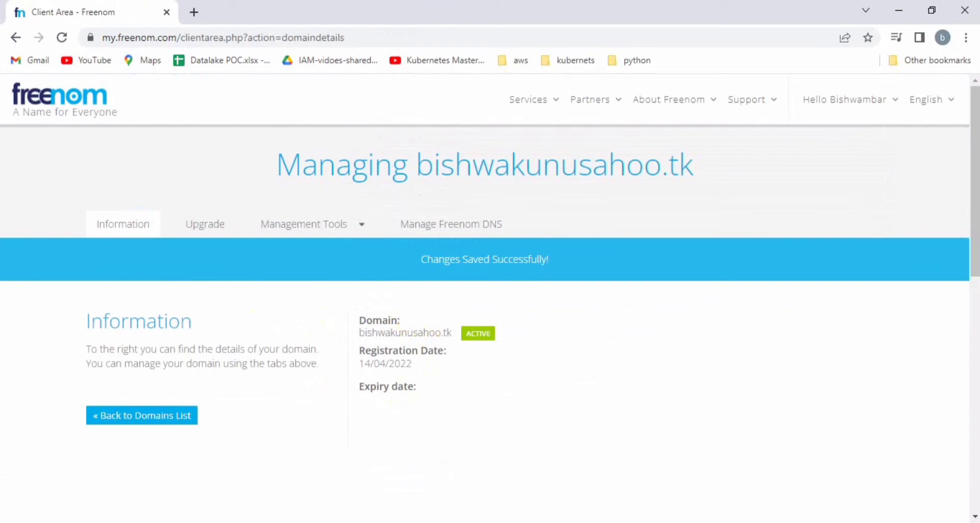
Switch to the Route 53 console window and start creating a record in the .tk domain's hosted zone.
left_click(510, 522)
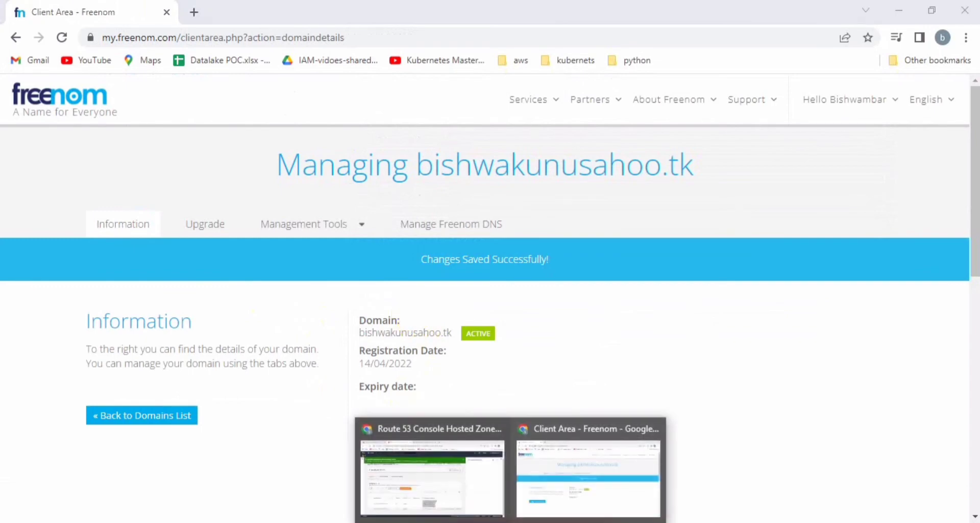
left_click(428, 490)
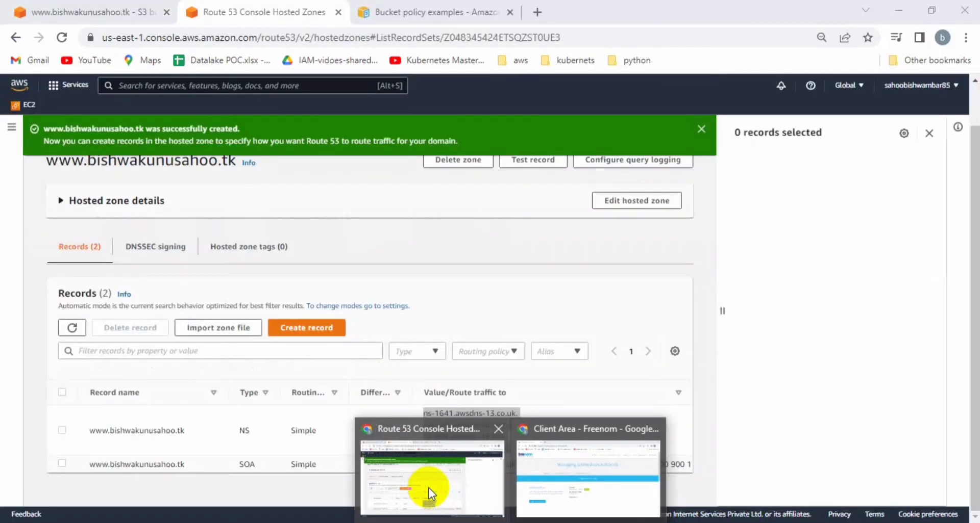
left_click(429, 491)
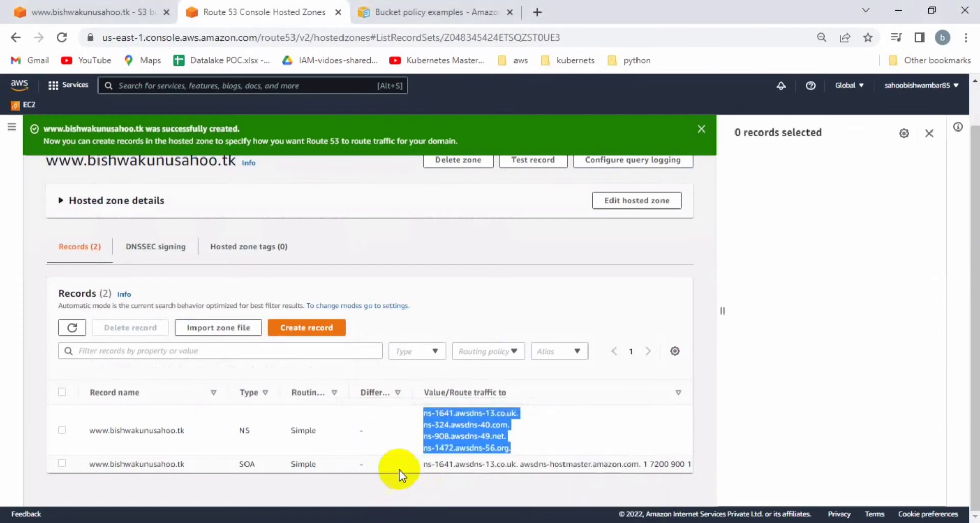
left_click(406, 285)
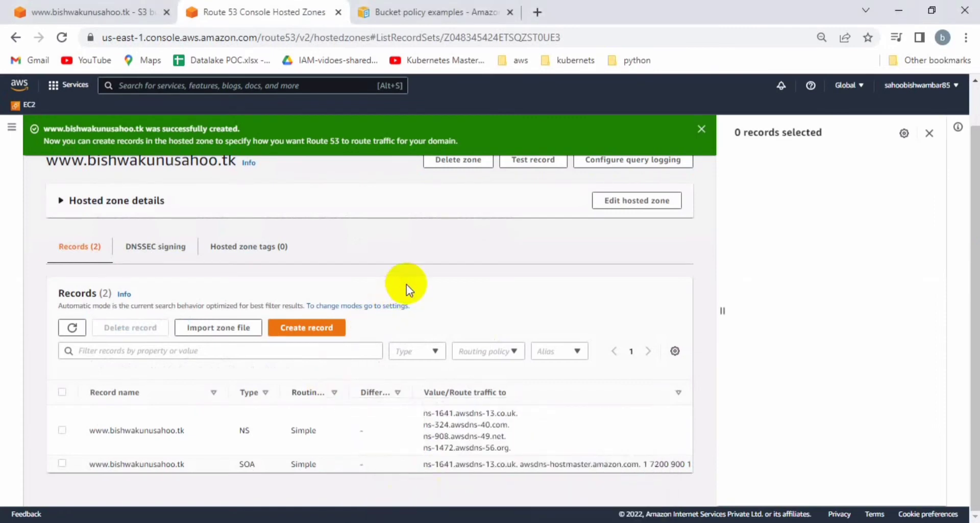
left_click(297, 333)
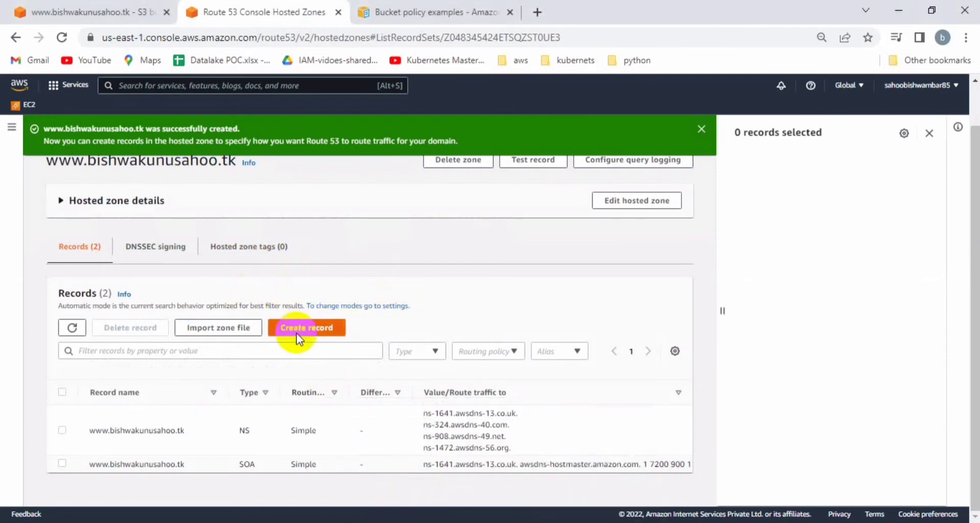
left_click(323, 334)
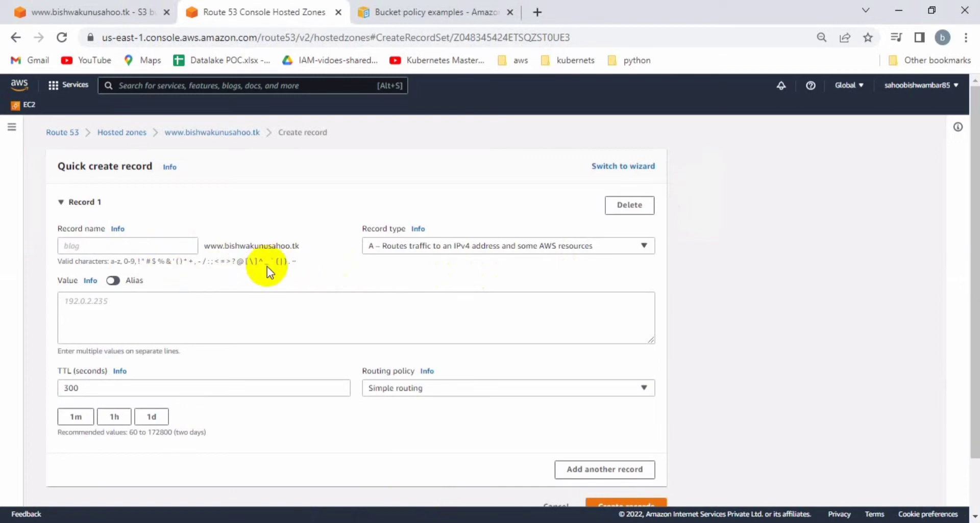
Make the A record an alias to the S3 website endpoint s3-website.ap-south-1.amazonaws.com in Asia Pacific (Mumbai) [ap-south-1].
left_click(114, 281)
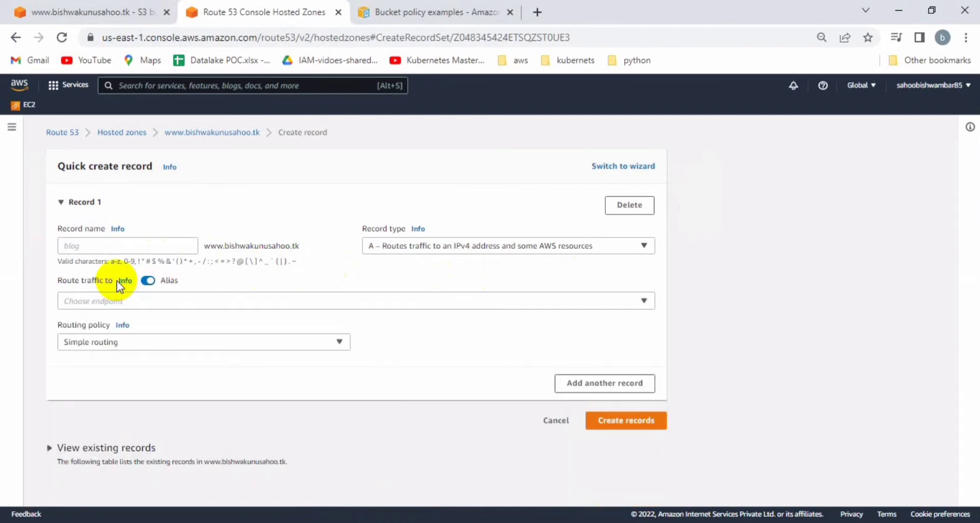
left_click(149, 306)
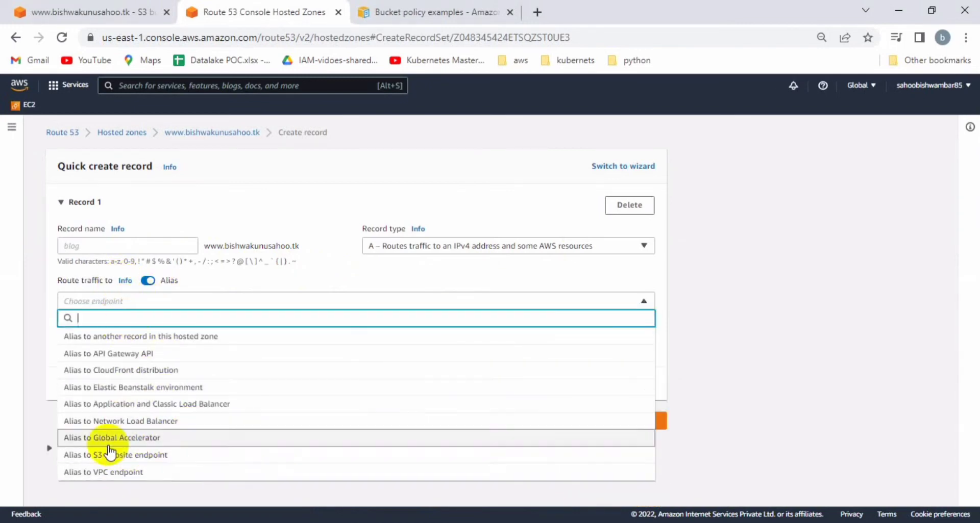
left_click(159, 456)
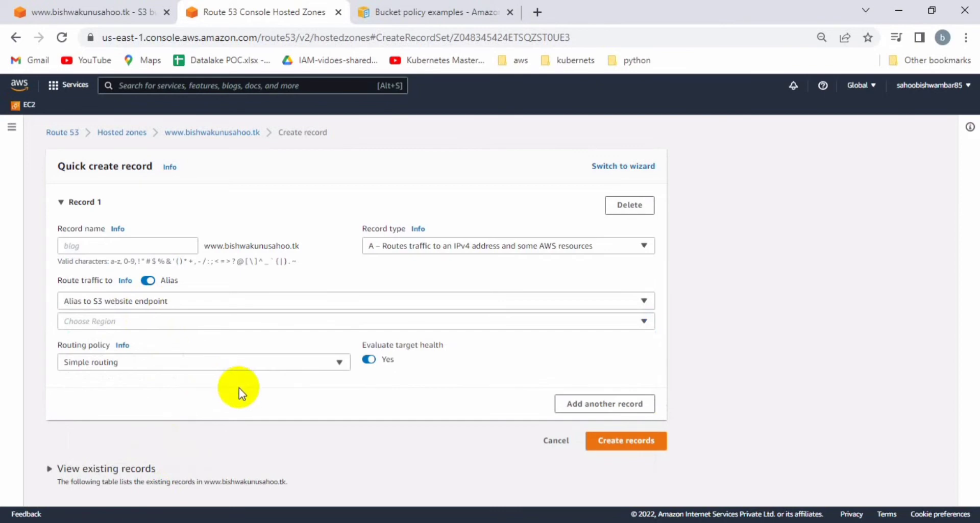
left_click(295, 323)
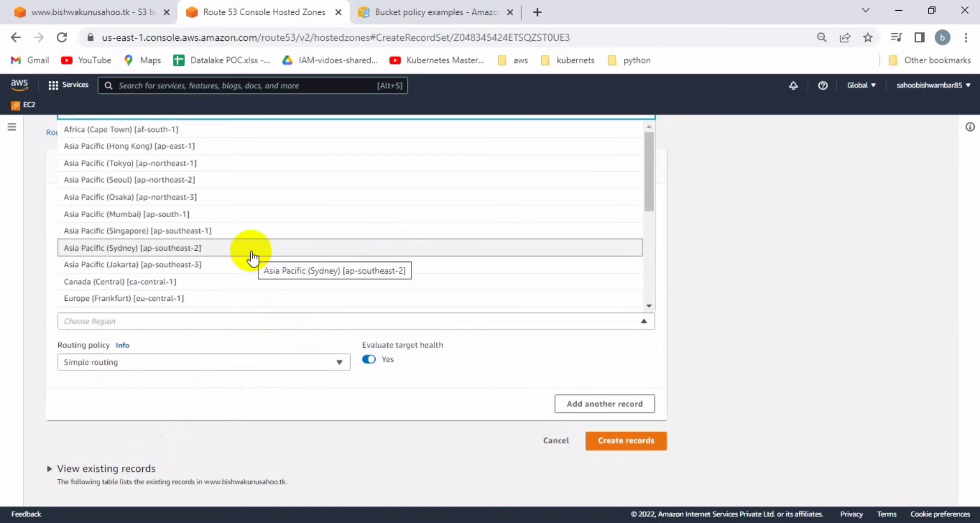
left_click(230, 215)
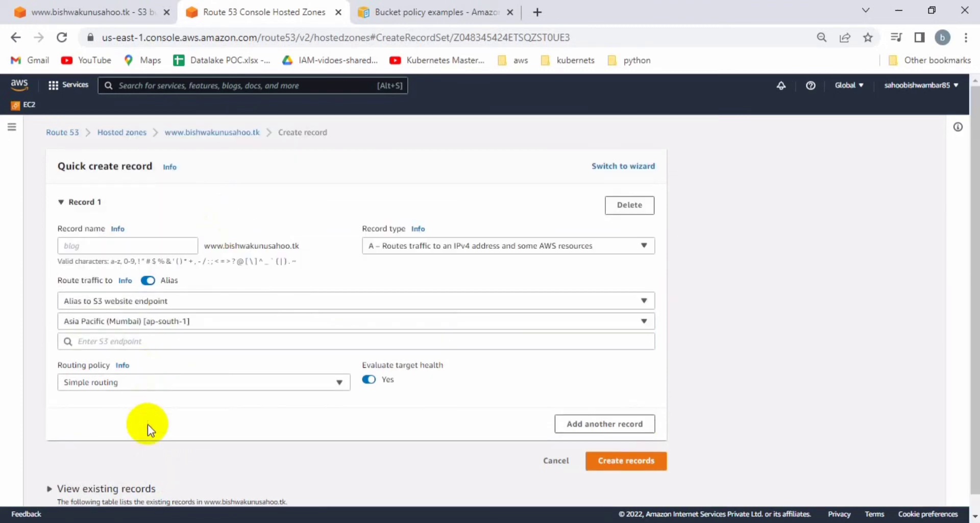
left_click(193, 339)
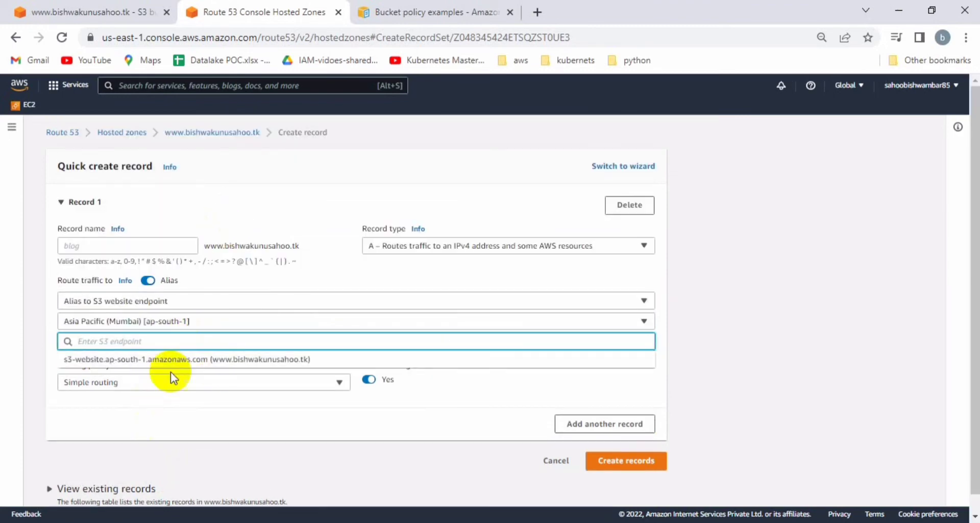
left_click(198, 362)
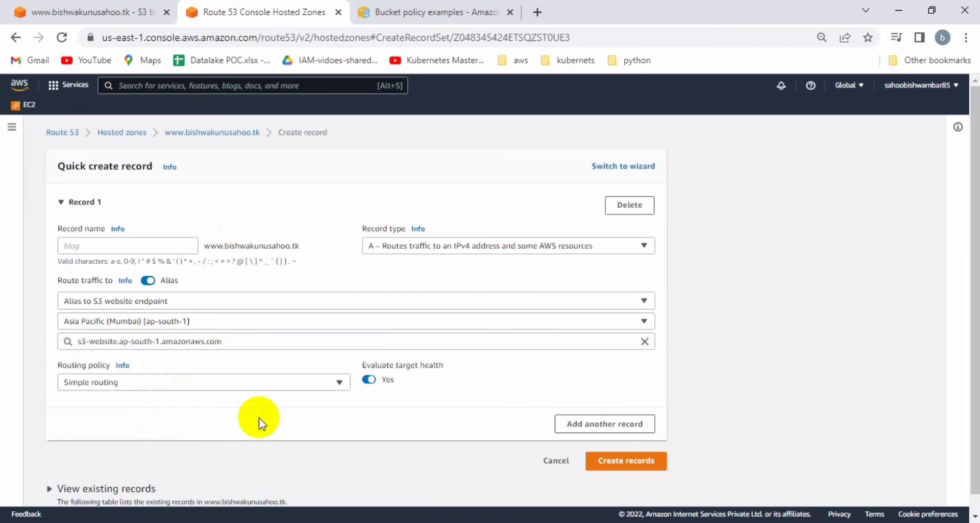
Review the routing policy options, keep Simple routing, and create the alias record.
scroll(259, 418, "down", 1)
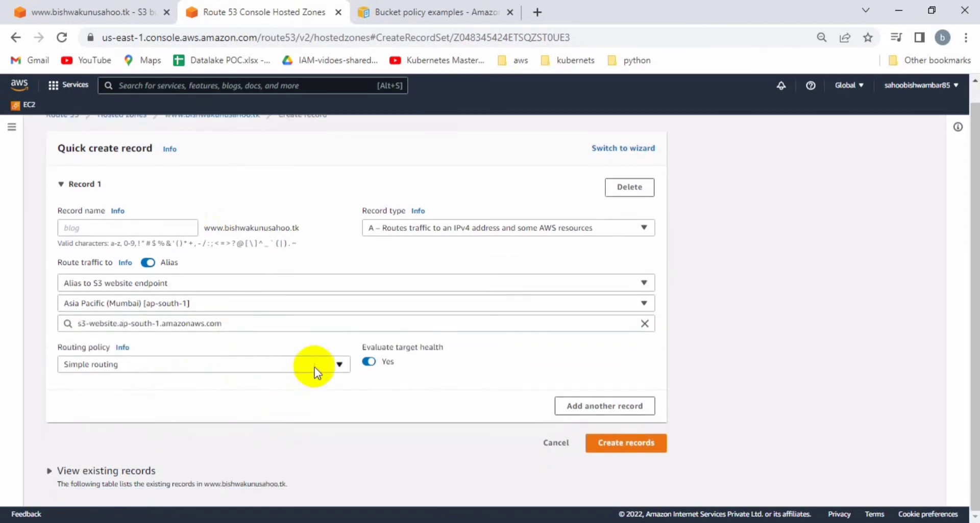
left_click(312, 366)
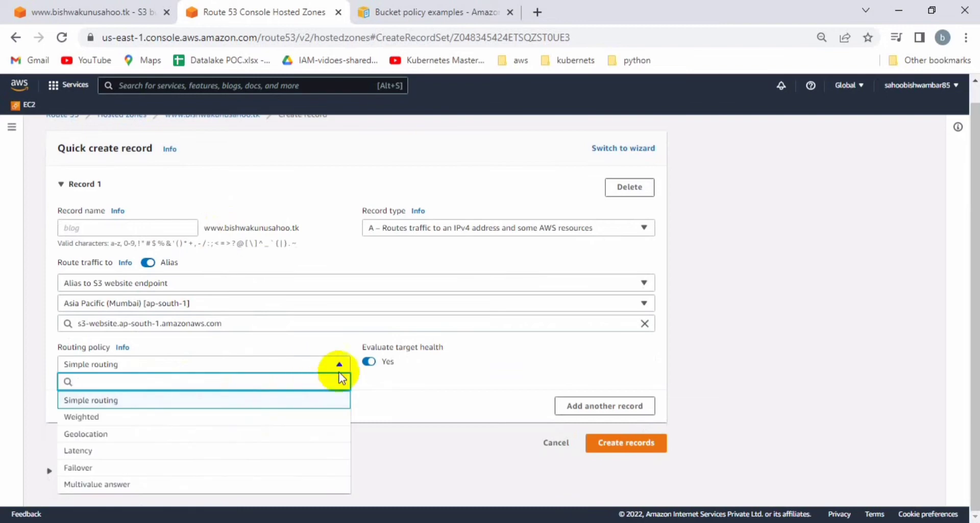
left_click(377, 382)
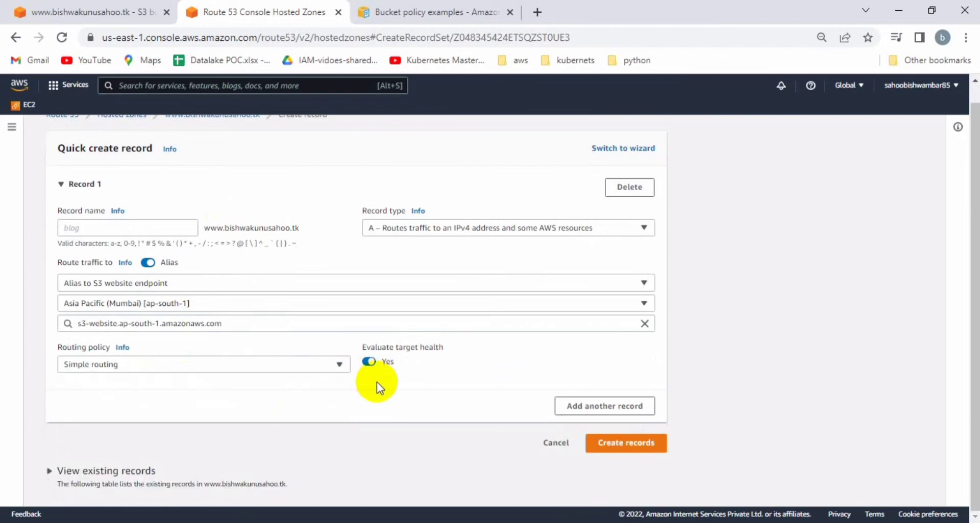
left_click(621, 445)
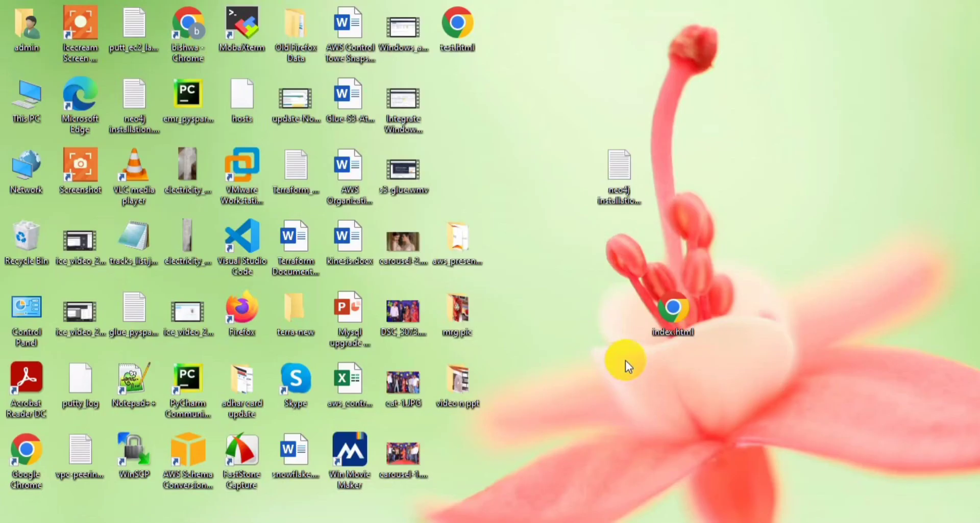
Open the index.html file from the desktop for editing in Notepad++.
left_click(662, 320)
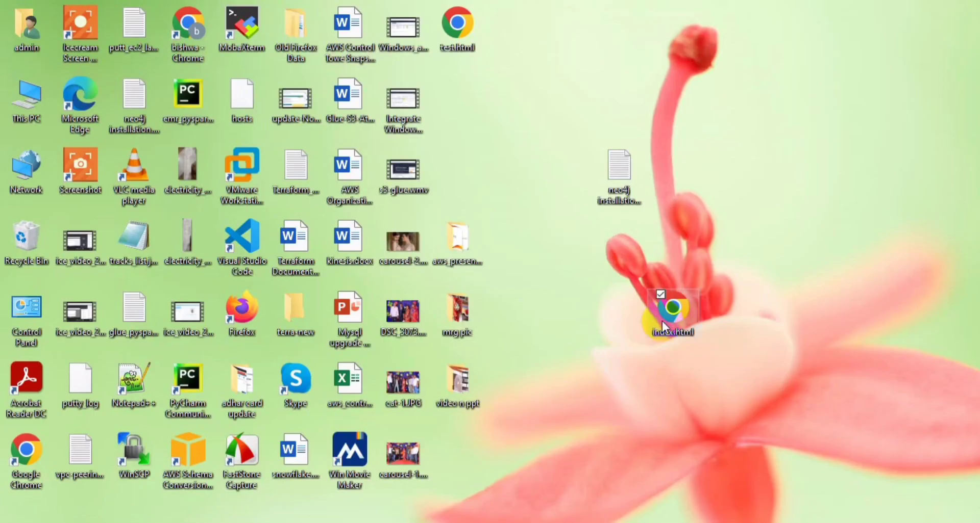
right_click(662, 320)
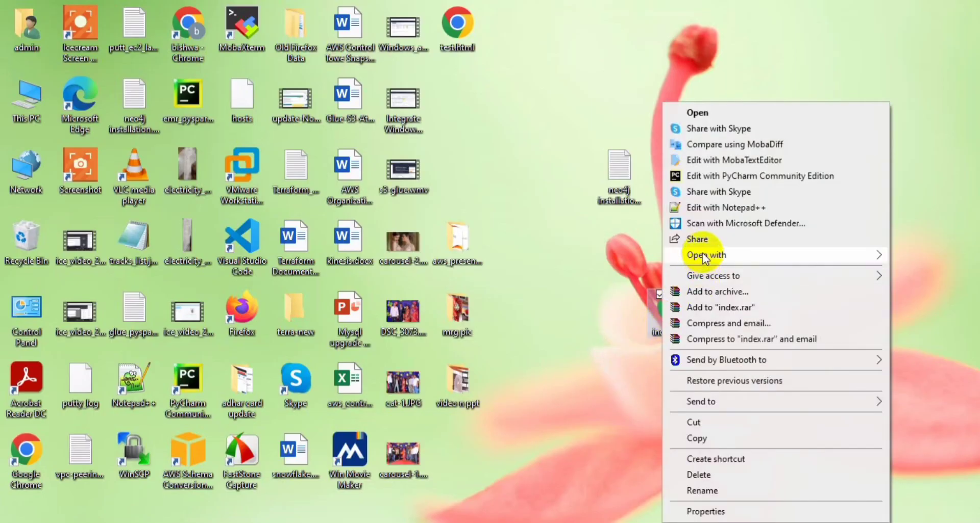
left_click(706, 208)
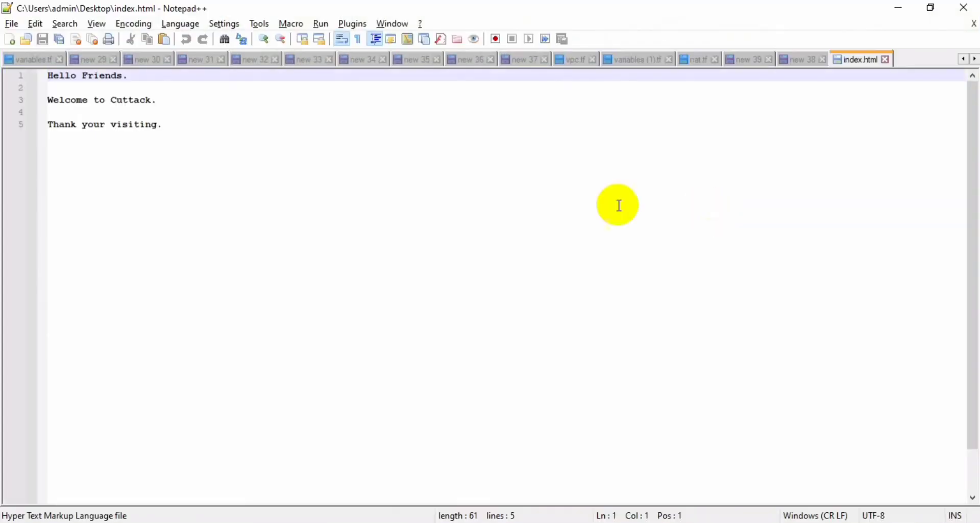
Replace "Cuttack" with "India" in the welcome line of index.html, then save and close the file.
left_click(171, 138)
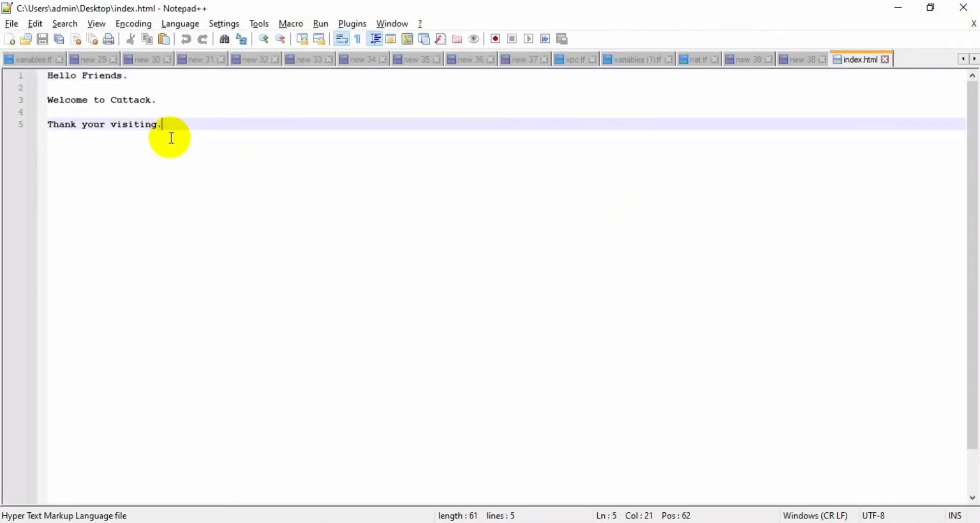
key("ctrl+a")
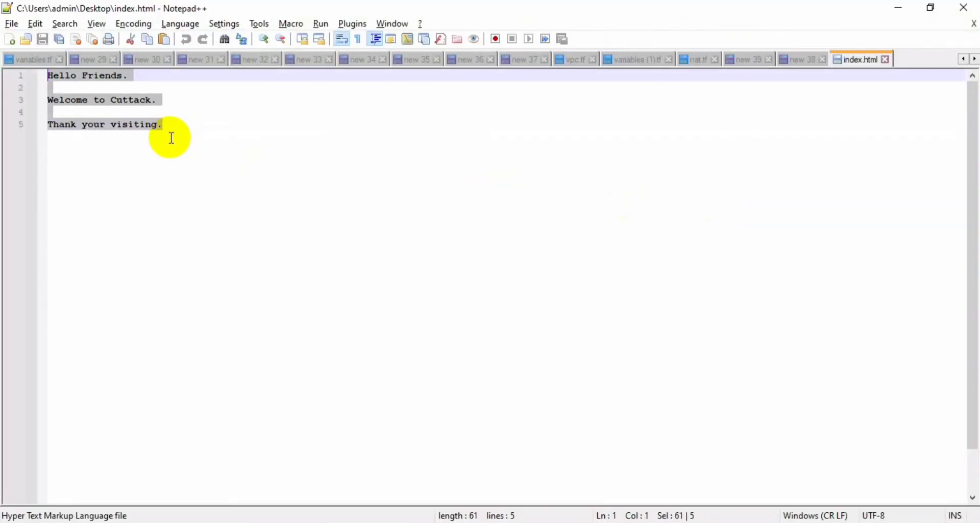
double_click(141, 101)
type("India")
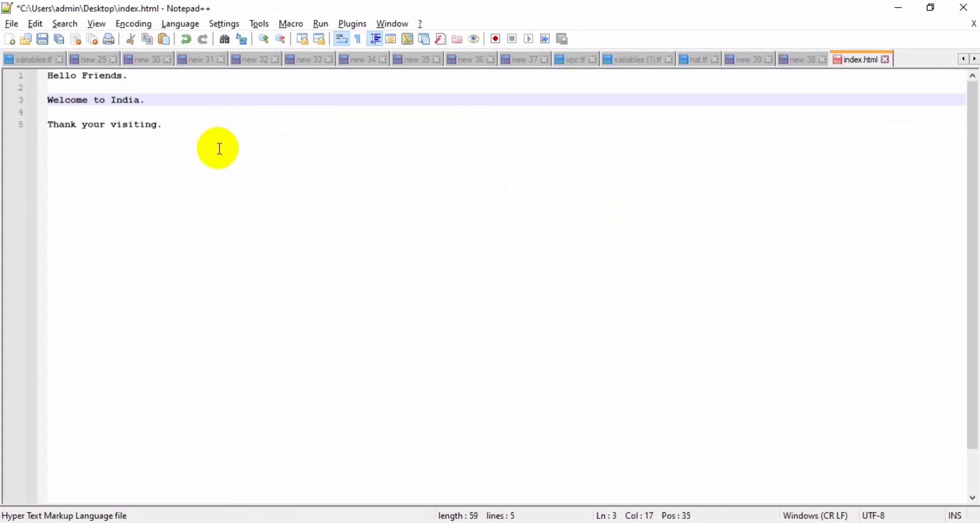
key("ctrl+s")
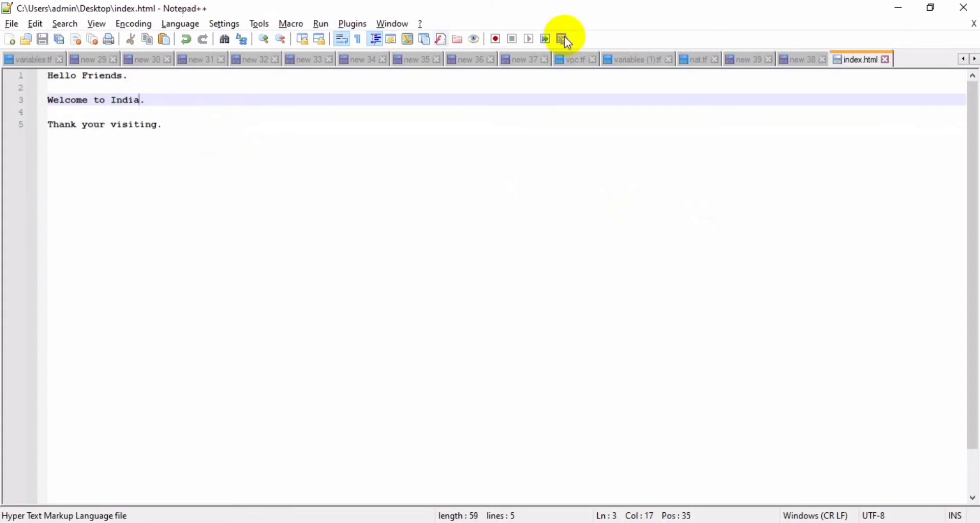
left_click(699, 165)
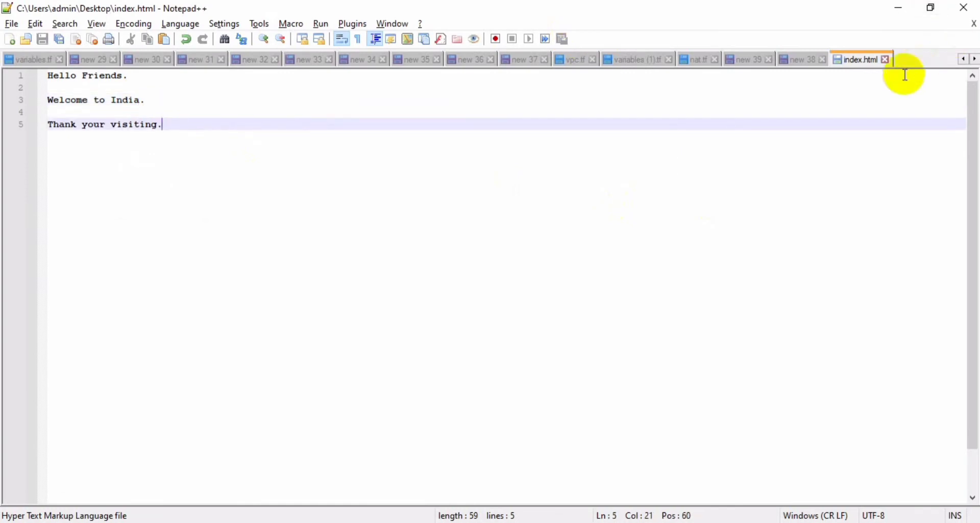
left_click(886, 60)
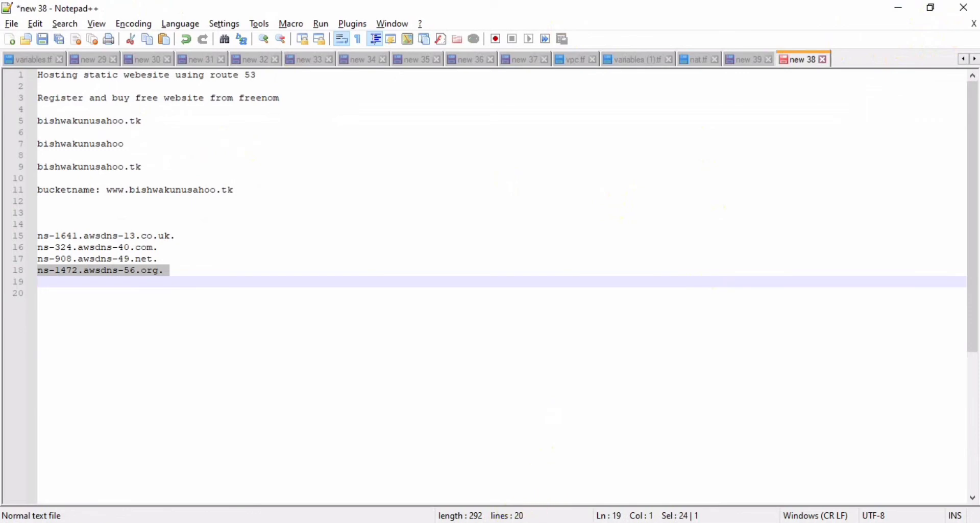
Switch to the S3 console in Chrome and open the .tk website bucket from the bucket list.
mouse_move(510, 522)
left_click(457, 502)
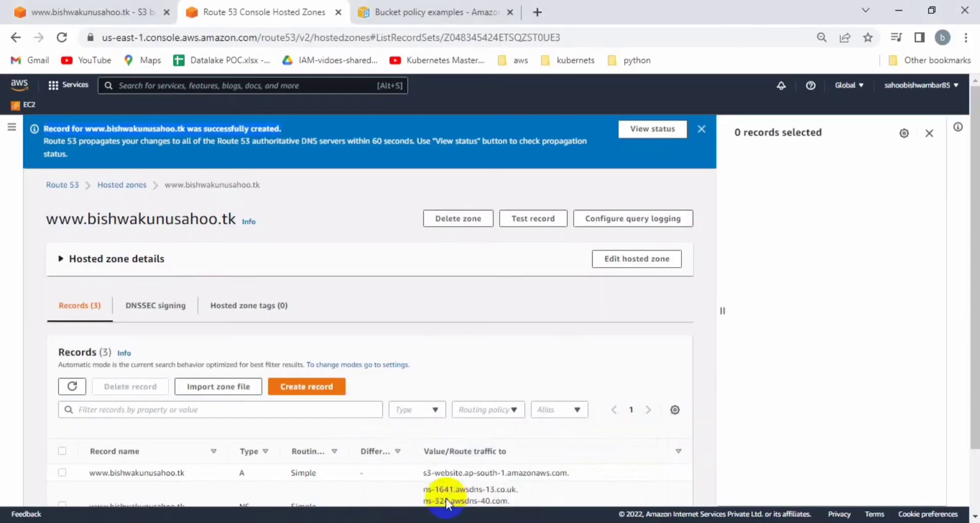
left_click(113, 10)
left_click(802, 299)
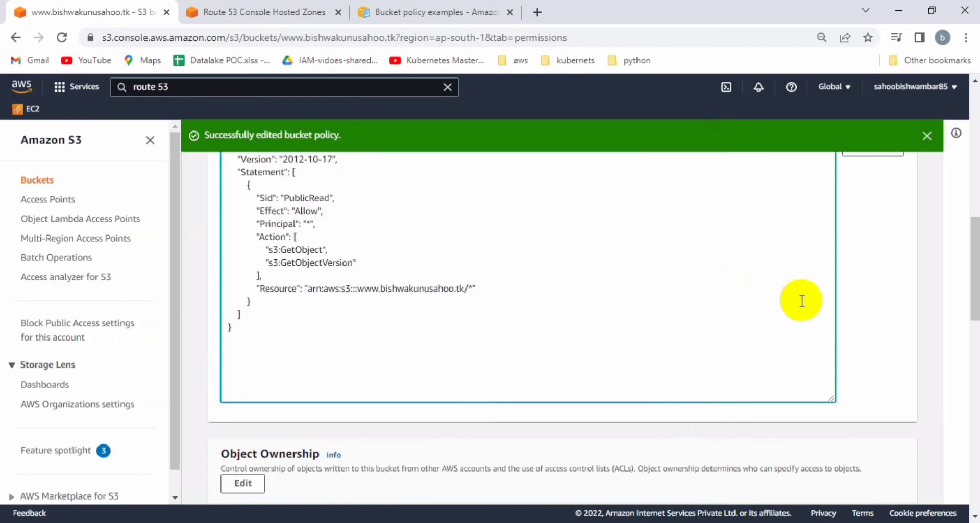
left_click(47, 186)
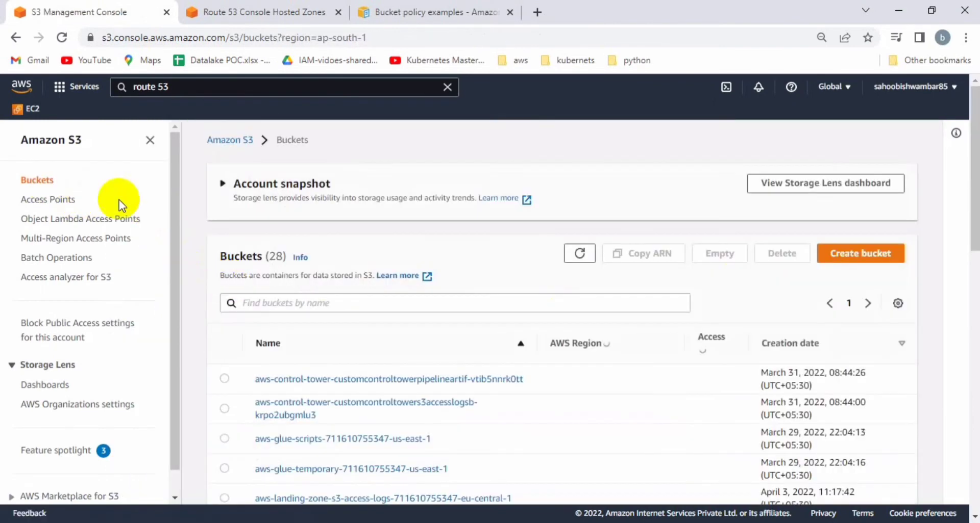
scroll(399, 284, "down", 15)
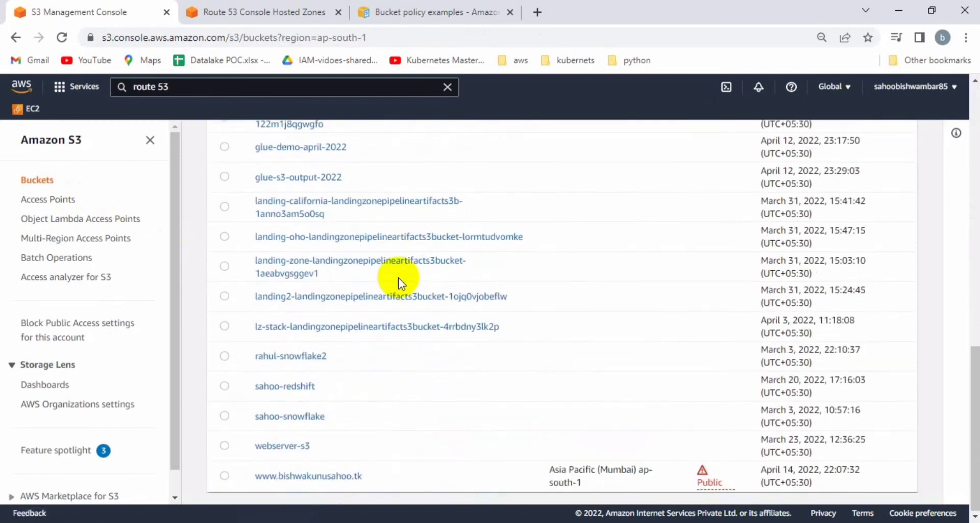
left_click(335, 482)
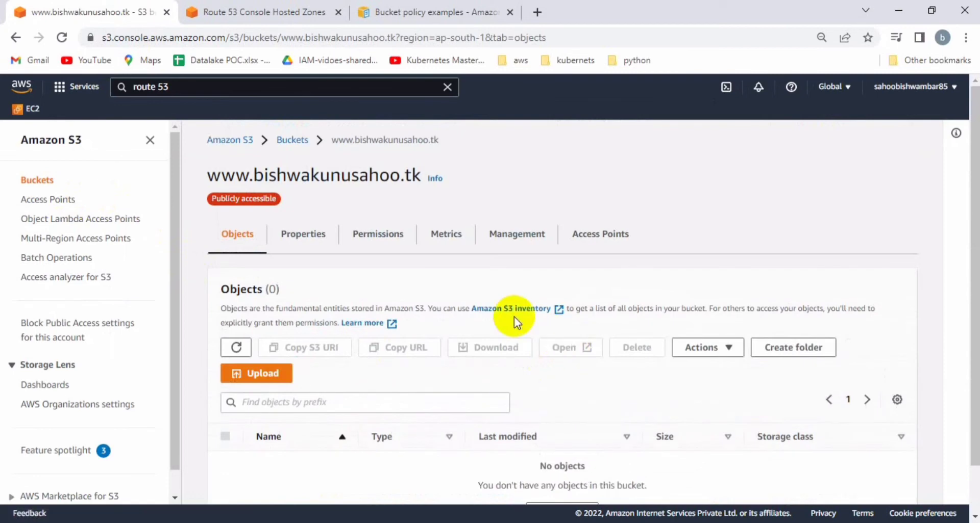
Upload index.html from the Desktop folder to the website bucket.
scroll(685, 356, "down", 1)
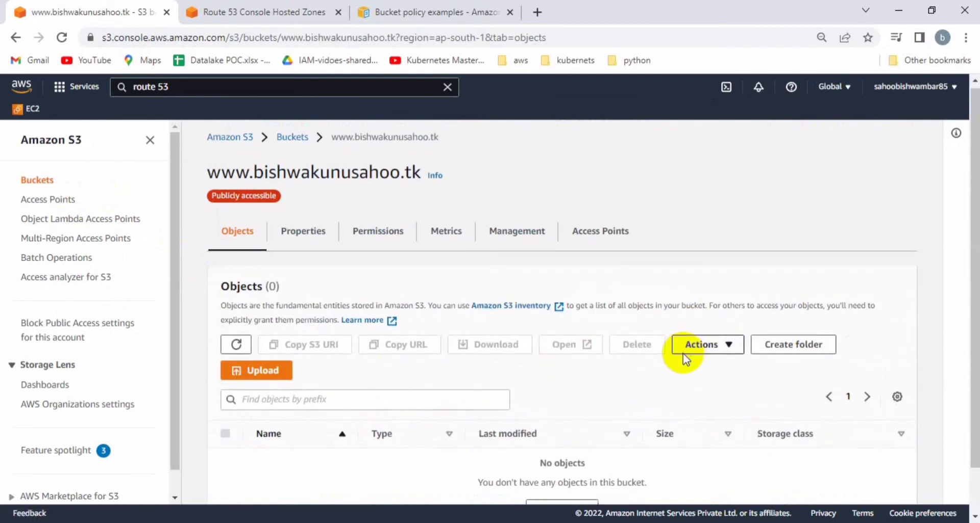
left_click(280, 327)
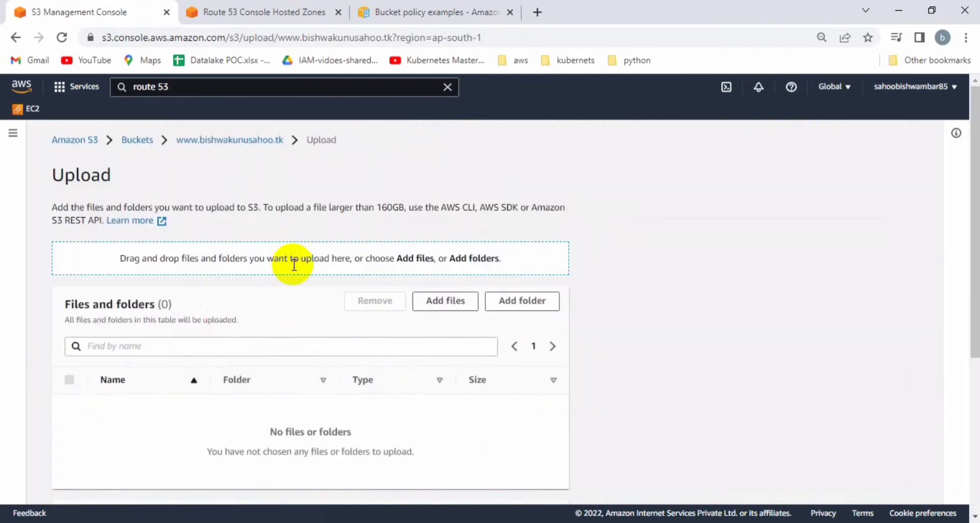
left_click(445, 302)
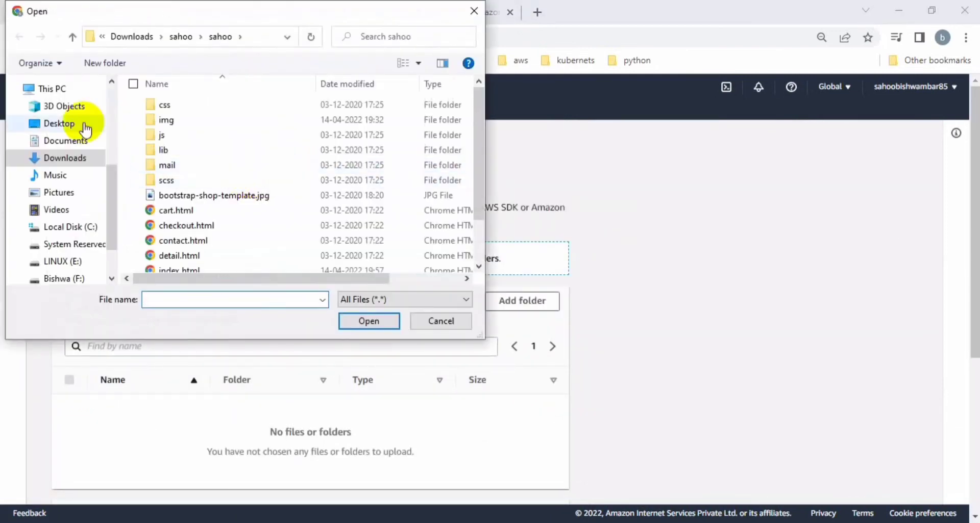
left_click(62, 125)
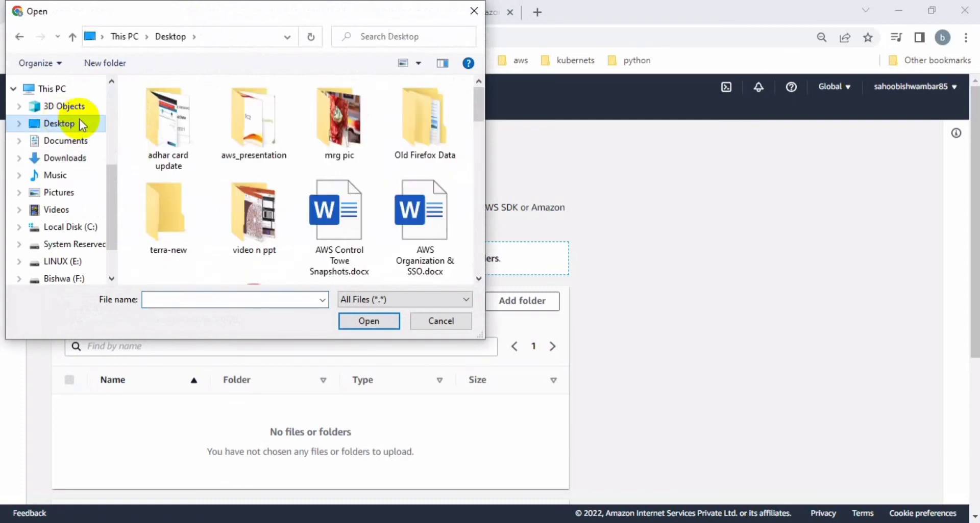
left_click(203, 299)
type("in")
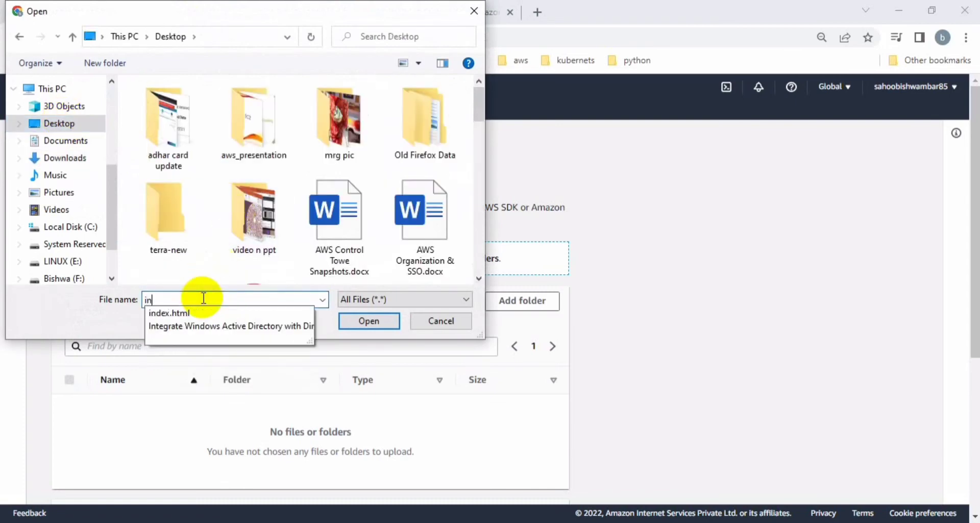
left_click(186, 311)
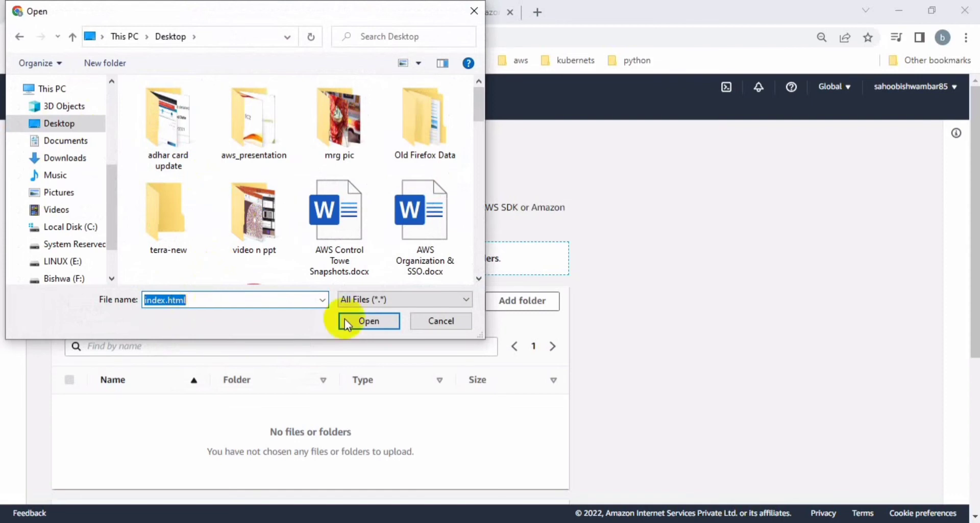
left_click(363, 325)
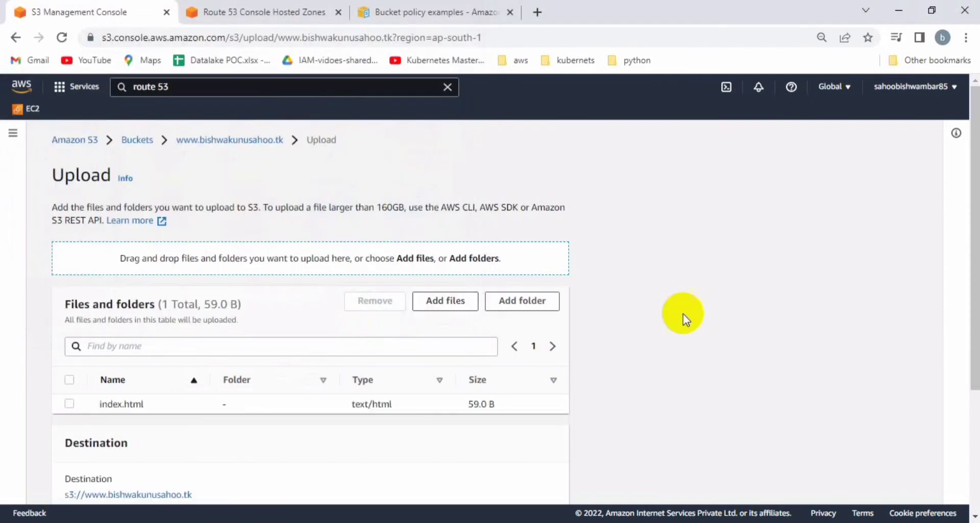
scroll(748, 360, "down", 4)
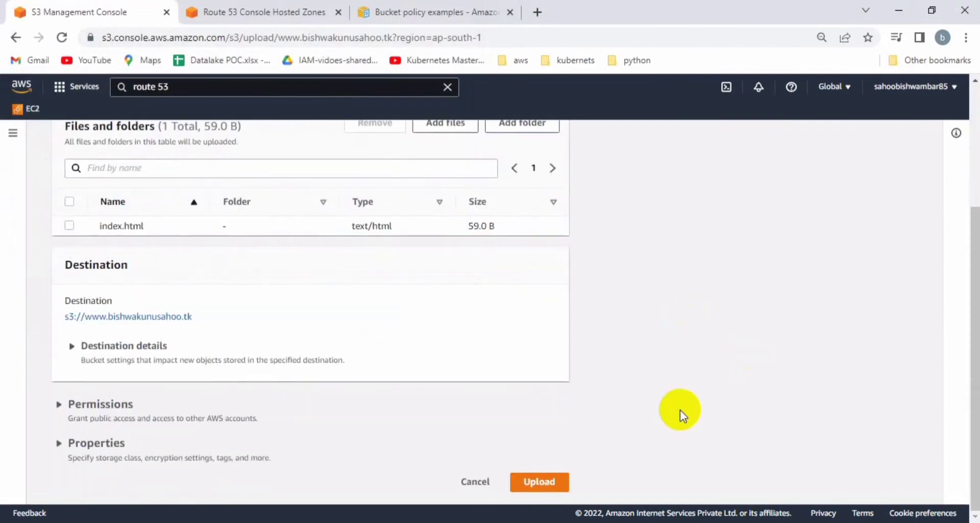
left_click(537, 483)
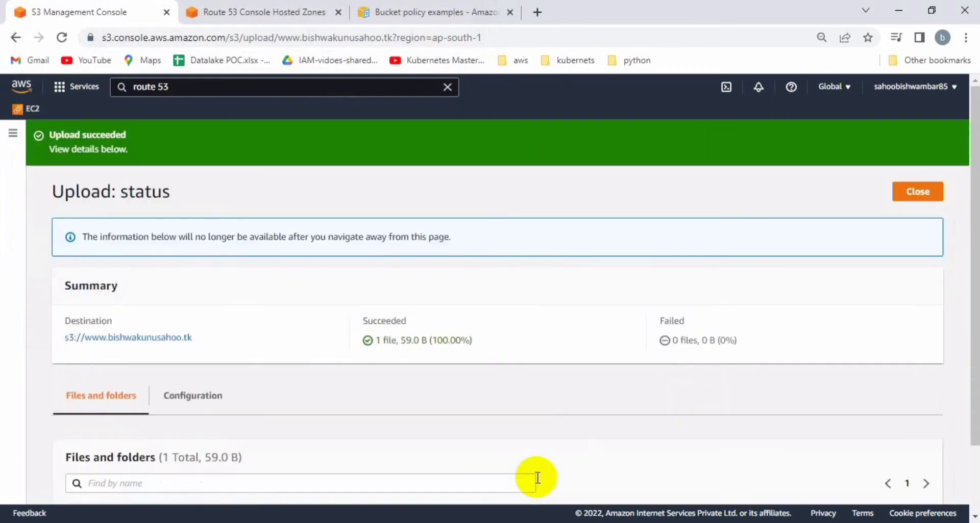
Switch to the Notepad++ notes and copy the www address from the bucketname line.
key("alt+Tab")
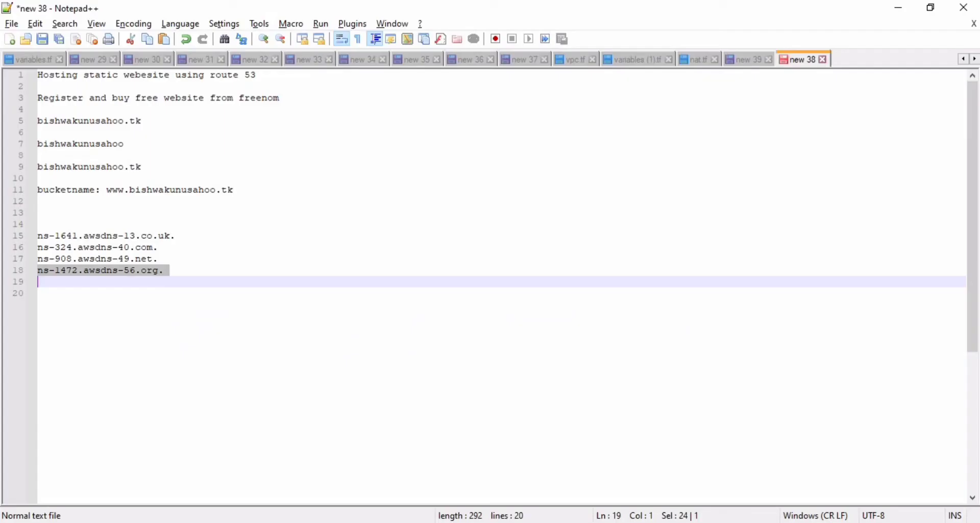
left_click(236, 187)
key("shift+Left")
key("shift+Left")
key("shift+Left")
key("shift+Left")
key("shift+Left")
key("shift+Left")
key("shift+Left")
key("shift+Left")
key("shift+Left")
key("shift+Left")
key("shift+Left")
key("shift+Left")
key("shift+Left")
key("shift+Left")
key("shift+Left")
key("shift+Left")
key("shift+Left")
key("shift+Left")
key("shift+Left")
key("shift+Left")
key("shift+Left")
key("shift+Left")
key("ctrl+c")
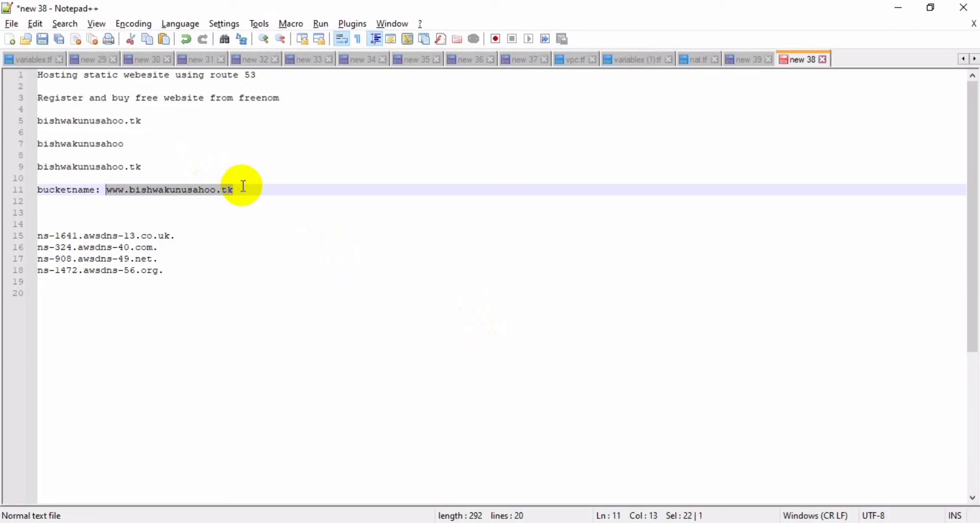
Load the copied www address in a new Chrome tab and check the text of the hosted page.
key("alt+Tab")
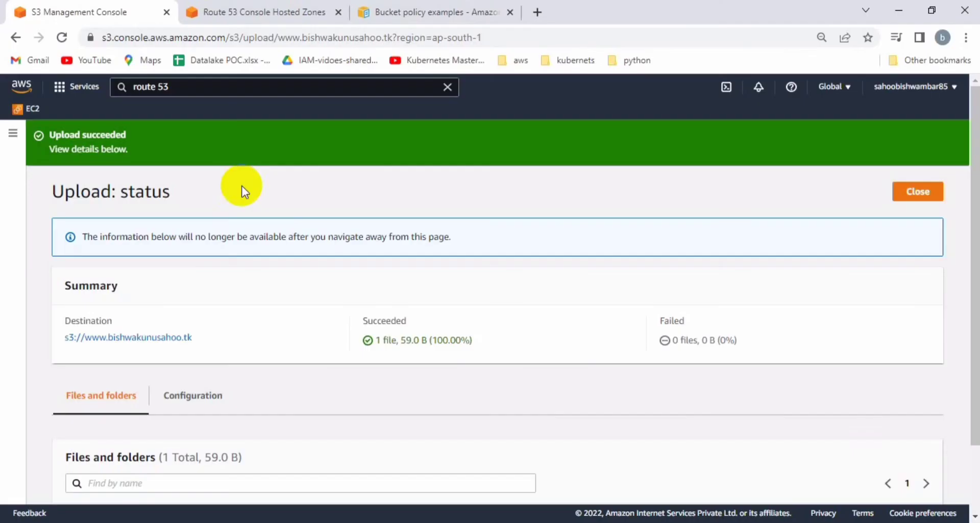
left_click(541, 11)
key("ctrl+v")
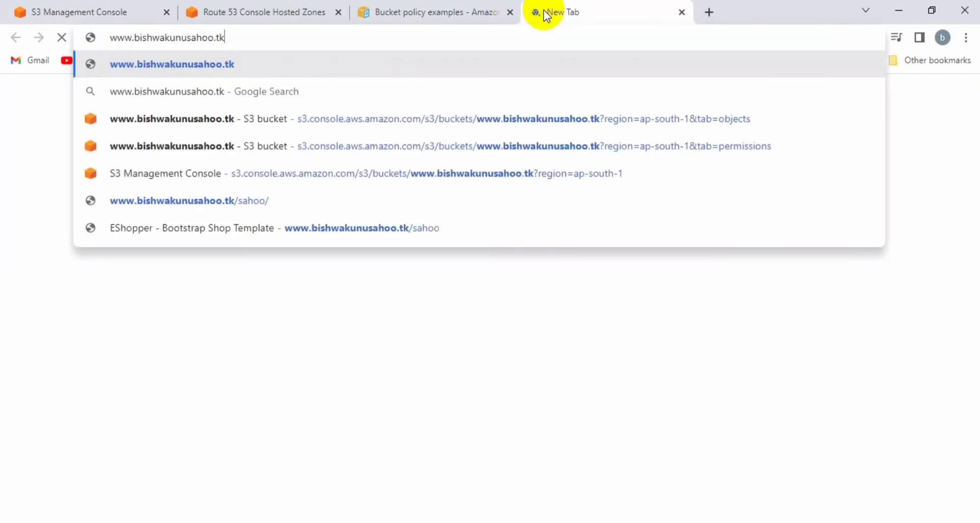
key("Return")
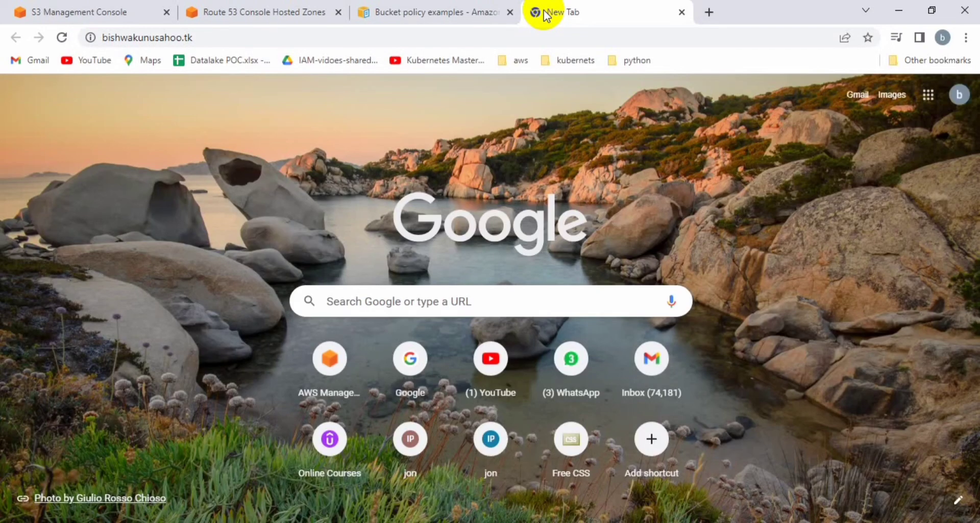
left_click(517, 30)
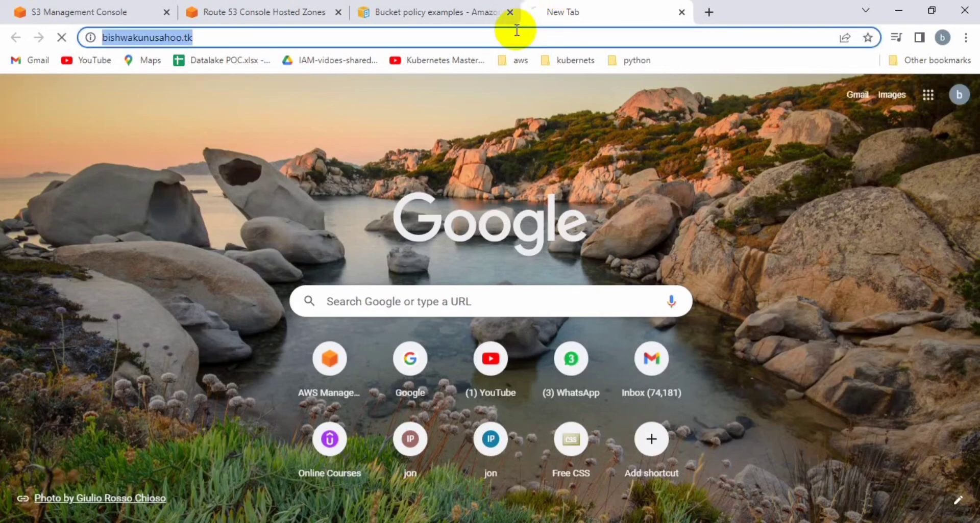
left_click(228, 118)
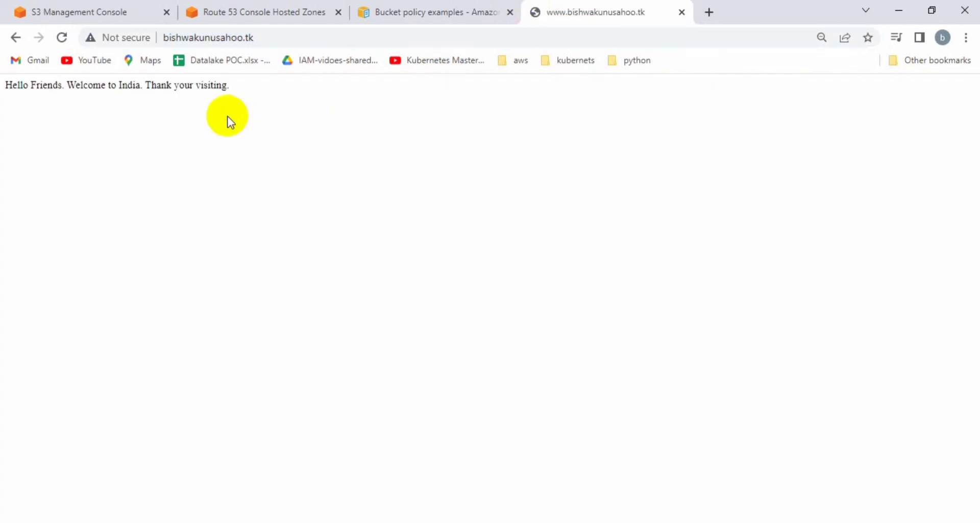
double_click(165, 82)
triple_click(165, 82)
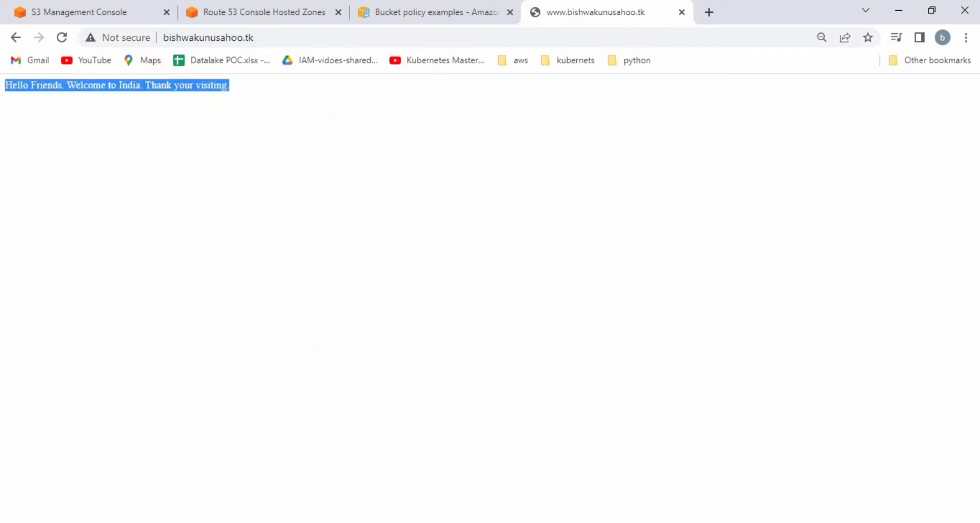
Highlight the website template note in Notepad++, then open free-css.com in Chrome and browse its latest free CSS templates.
key("alt+Tab")
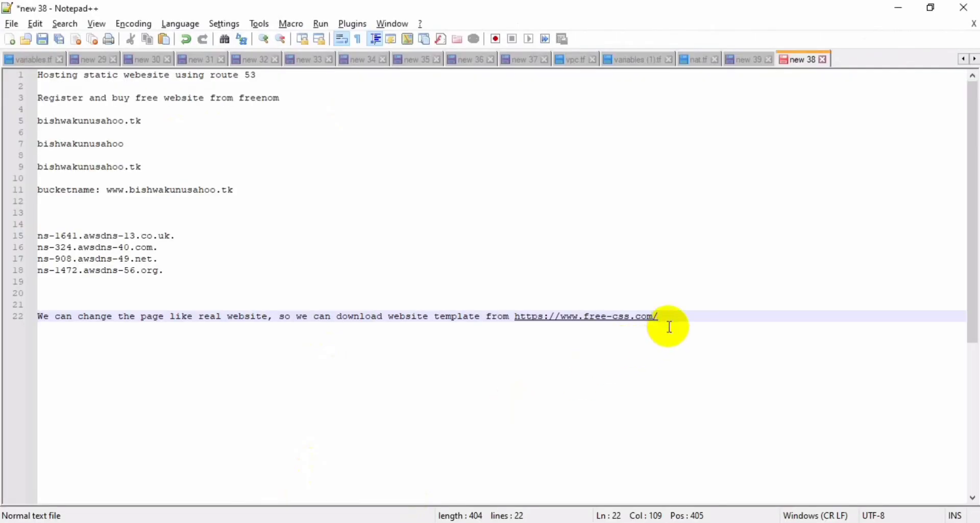
key("shift+Up")
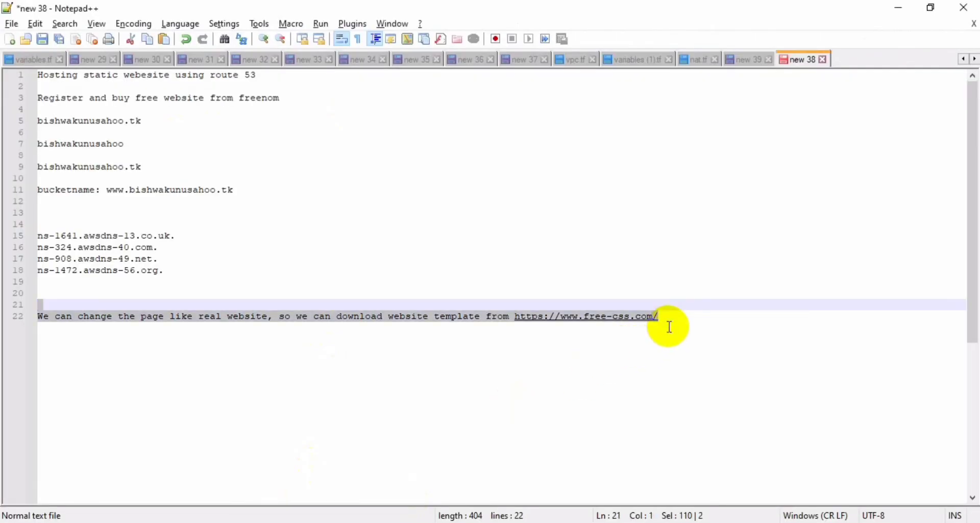
left_click(510, 522)
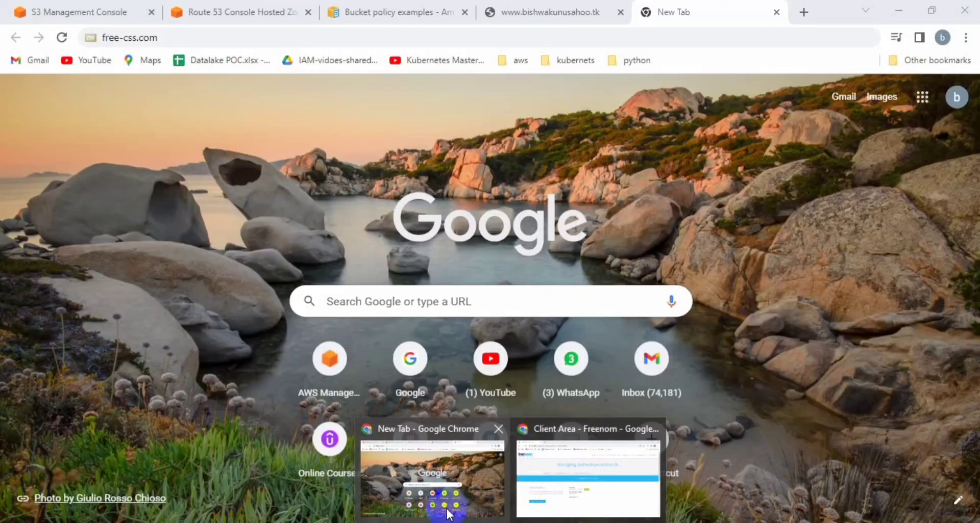
left_click(445, 503)
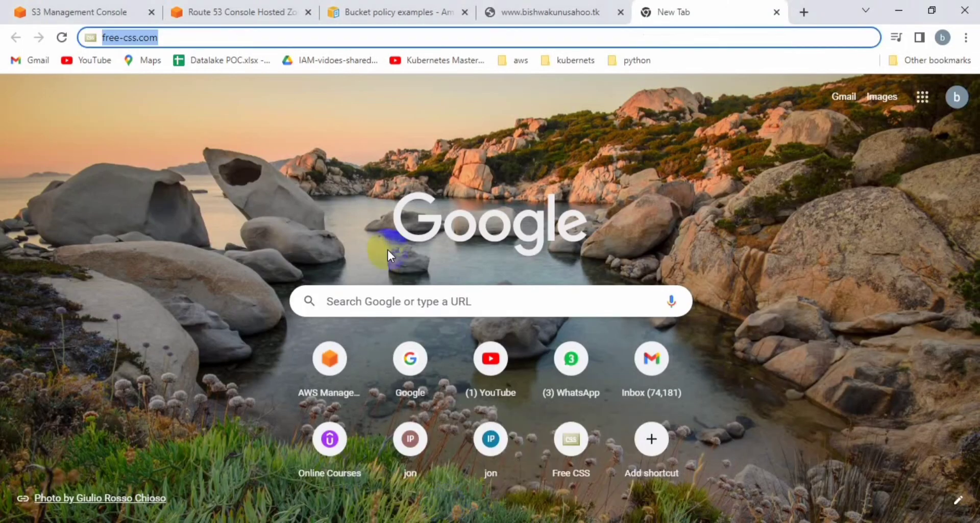
key("Return")
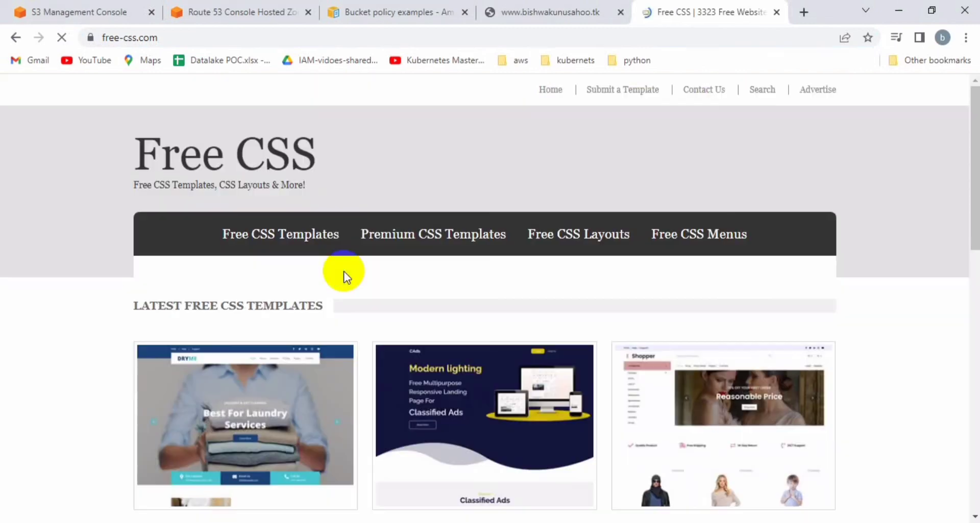
scroll(394, 326, "down", 3)
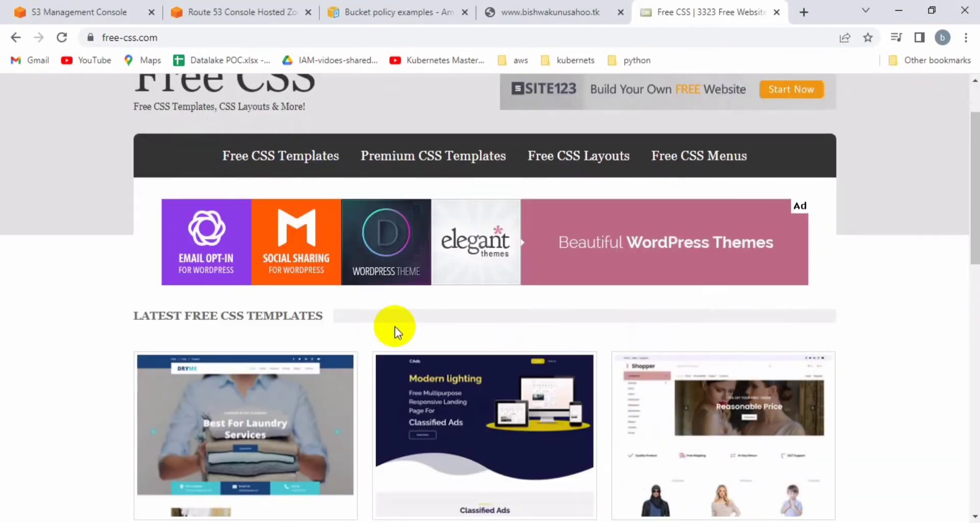
scroll(394, 327, "down", 4)
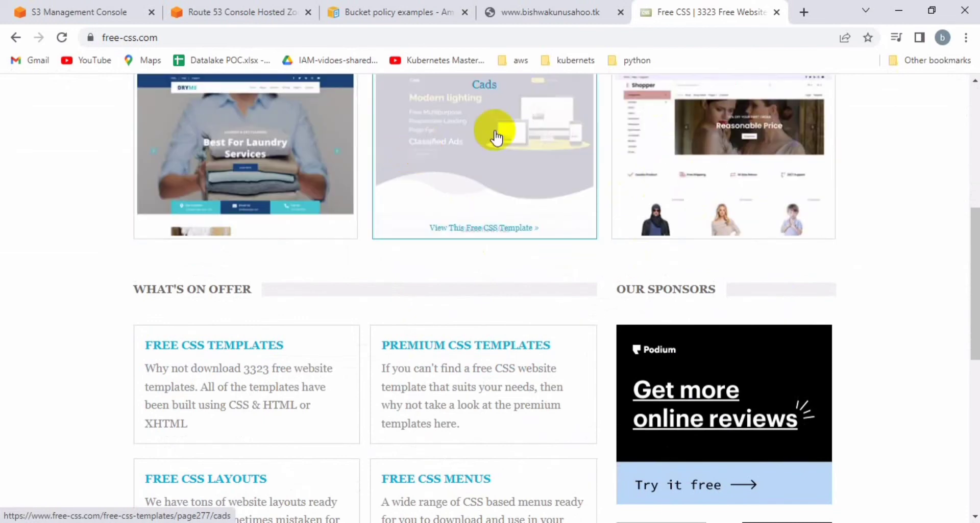
Open the EShopper template's page on free-css.com and download the template.
left_click(671, 150)
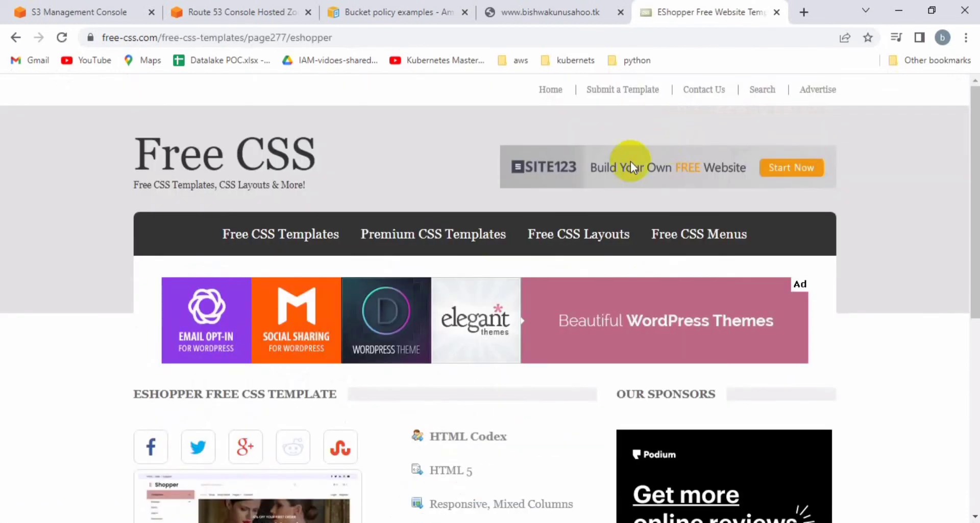
scroll(452, 303, "down", 2)
scroll(453, 307, "down", 5)
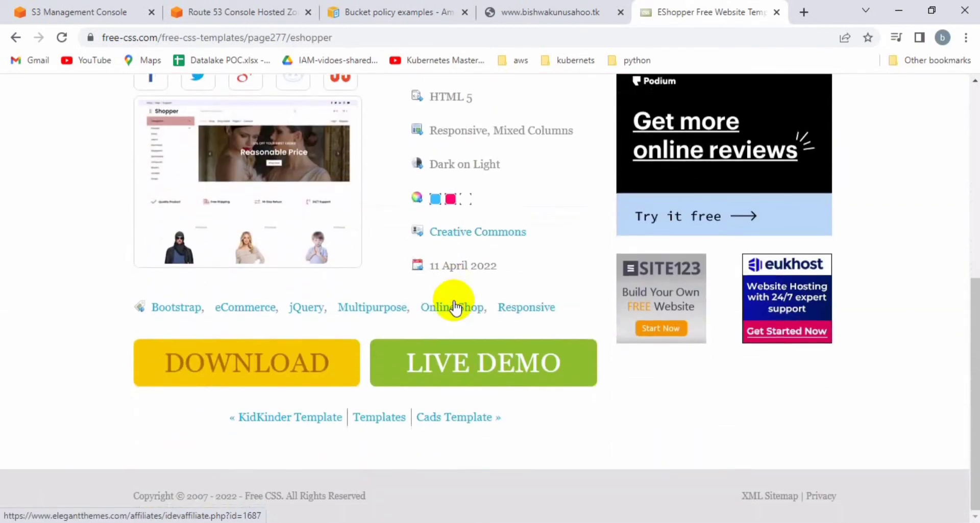
left_click(320, 364)
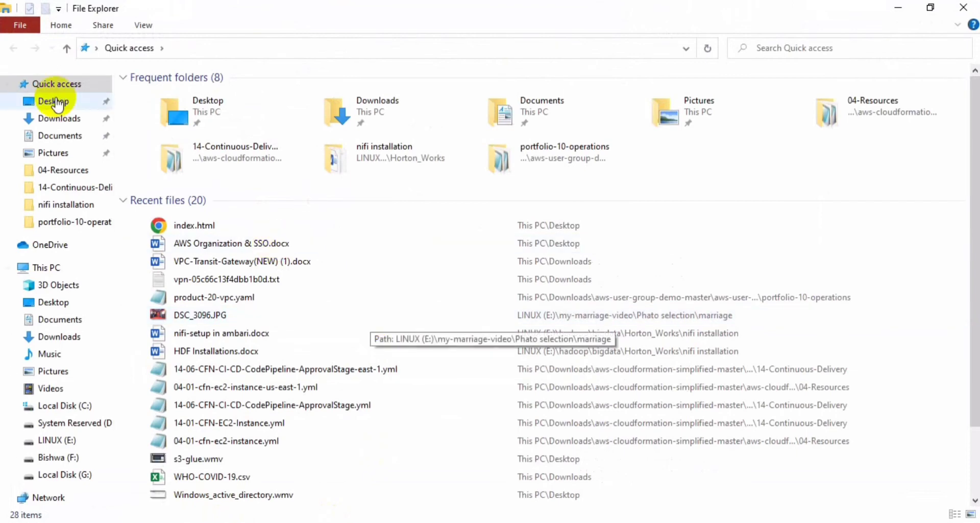
In File Explorer, extract "EShopper Free Website Template - Free-CSS.com (1).zip" from Downloads into a folder of the same name.
left_click(60, 122)
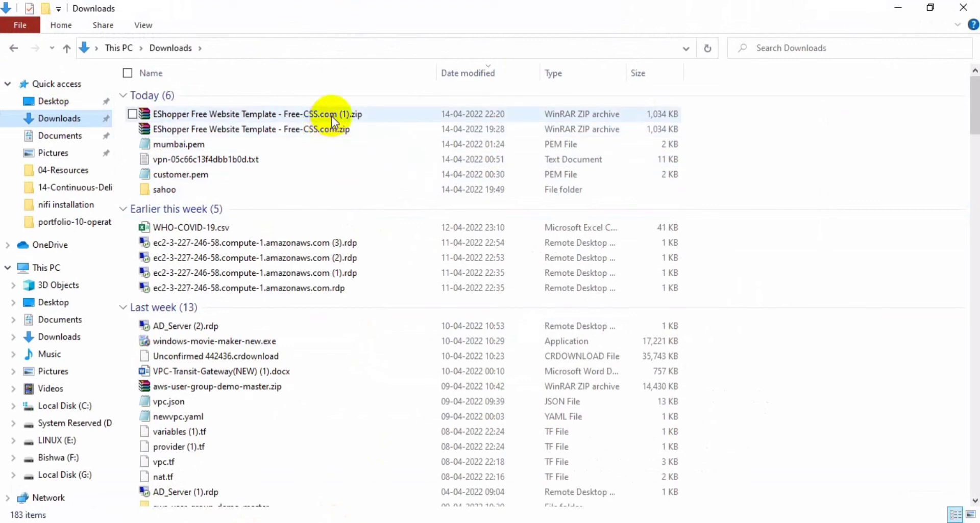
left_click(332, 115)
right_click(332, 115)
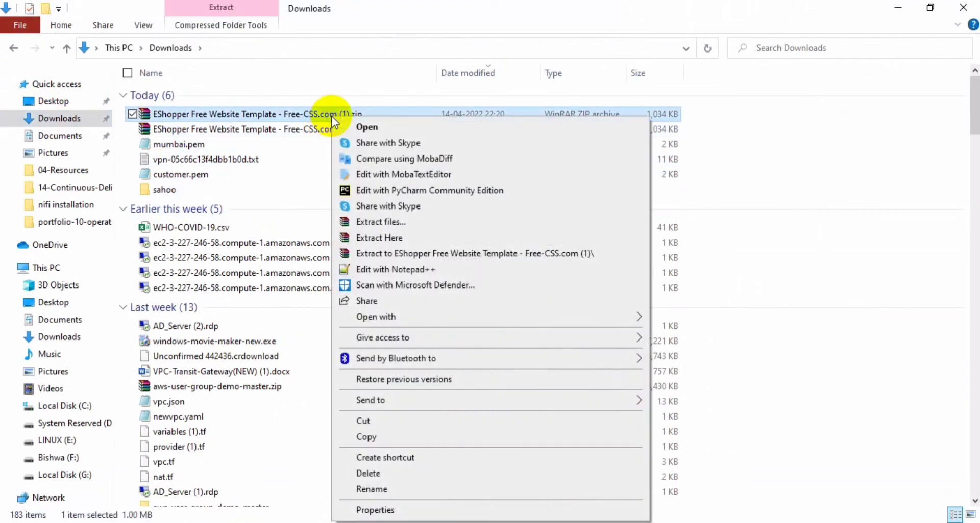
left_click(426, 255)
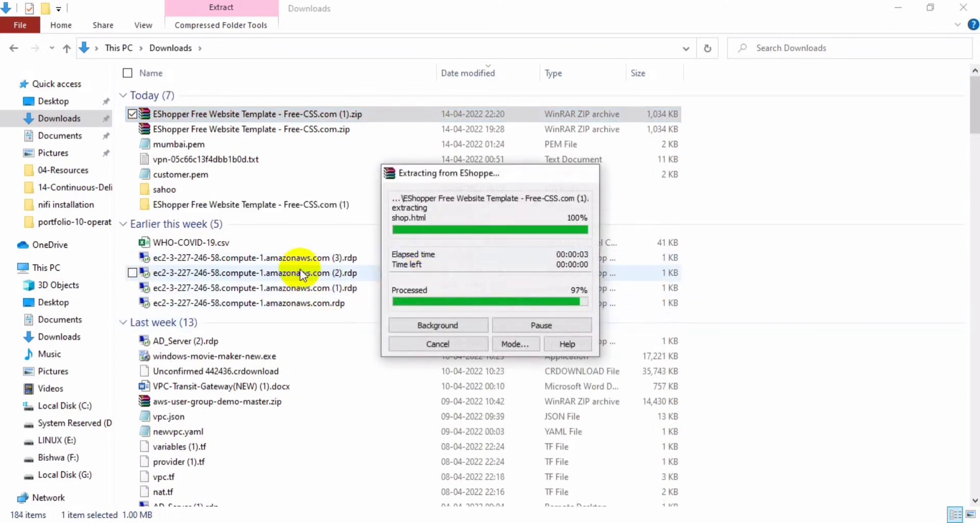
Rename the bootstrap-shop-template folder inside the extracted EShopper folder as mydemo.
double_click(297, 208)
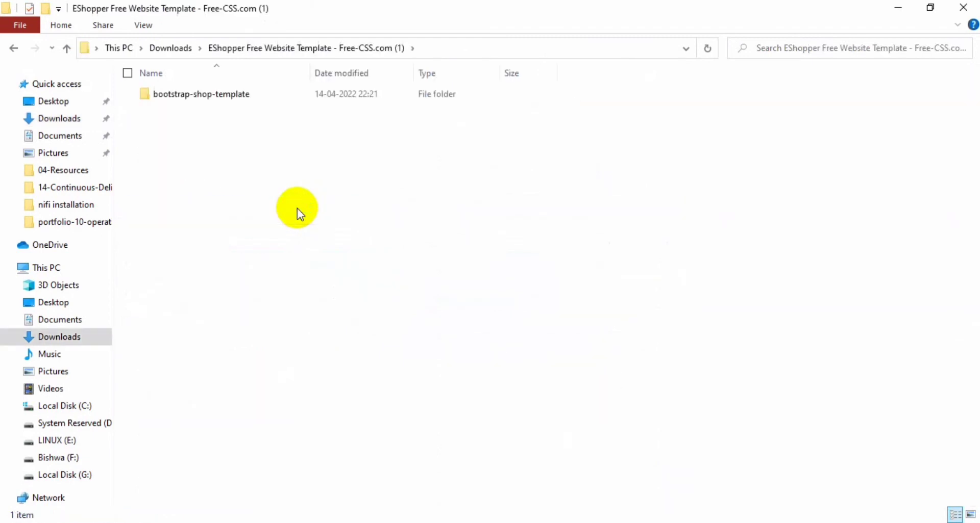
double_click(239, 99)
key("alt+Left")
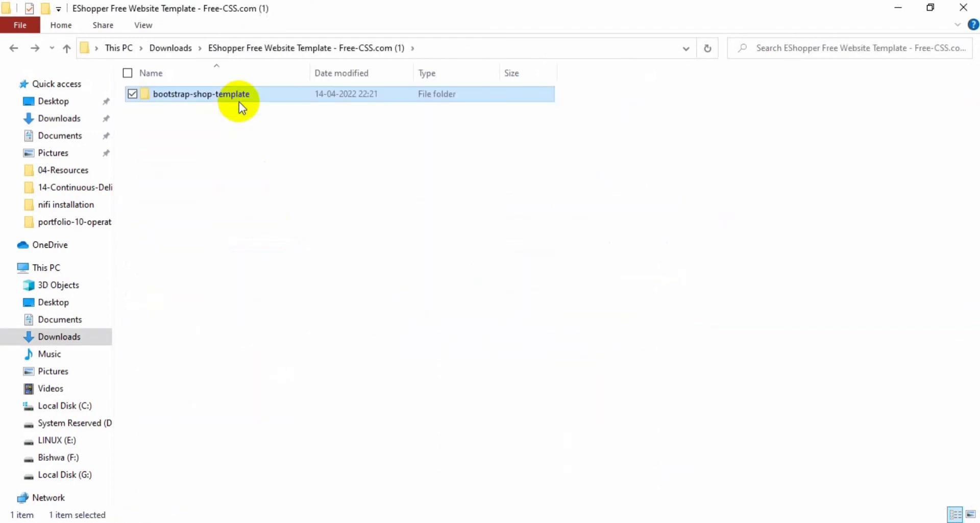
key("F2")
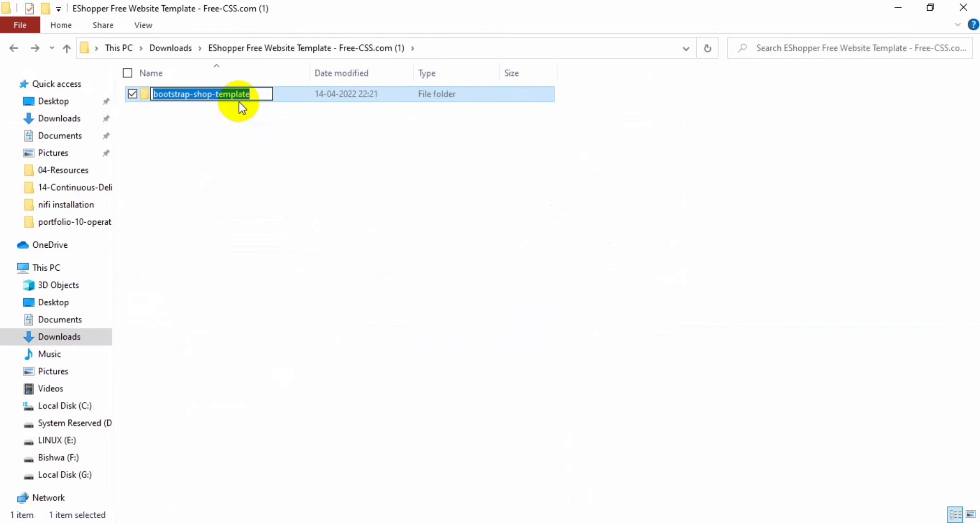
key("End")
key("BackSpace")
key("BackSpace")
key("BackSpace")
key("BackSpace")
key("BackSpace")
key("BackSpace")
key("BackSpace")
key("BackSpace")
key("BackSpace")
key("BackSpace")
key("BackSpace")
key("BackSpace")
key("BackSpace")
key("BackSpace")
key("BackSpace")
key("BackSpace")
key("BackSpace")
key("BackSpace")
key("BackSpace")
key("BackSpace")
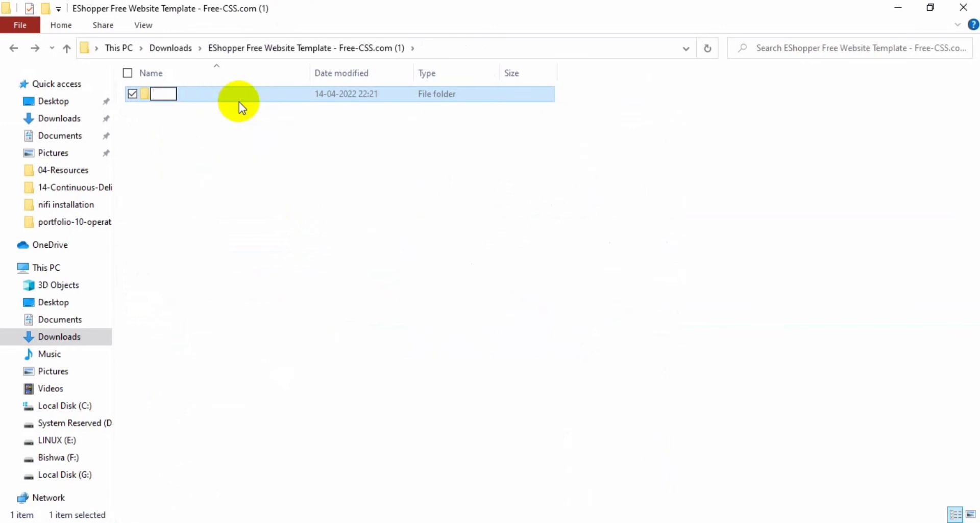
type("mydemo")
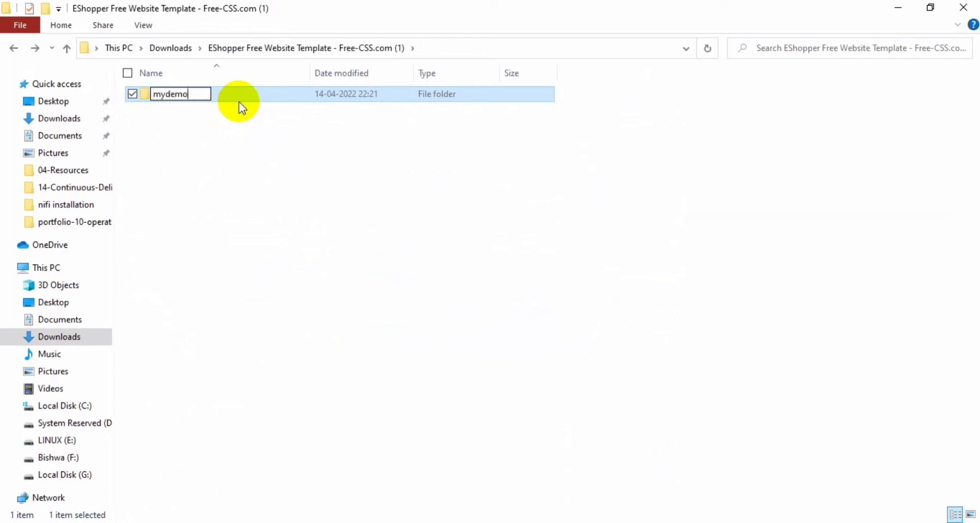
key("Return")
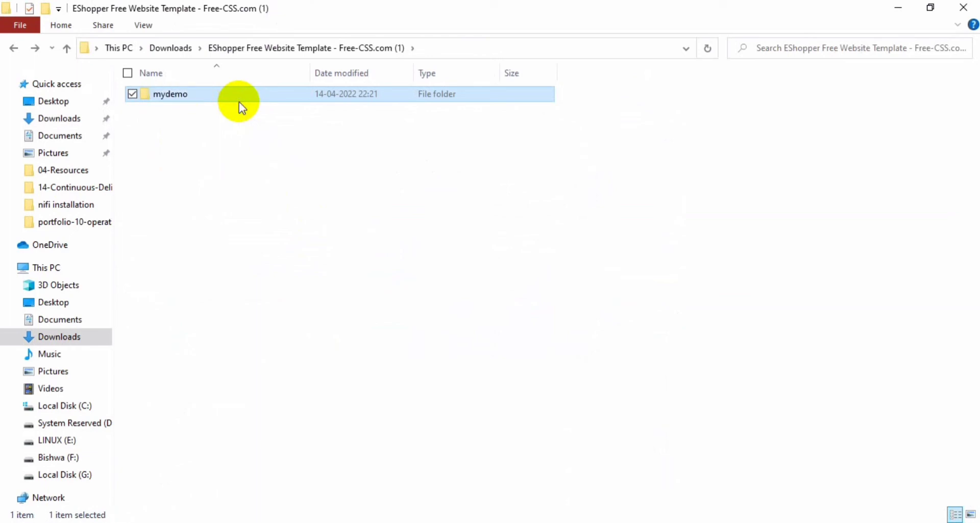
Switch to the S3 console in Chrome and open the website bucket from the upload's destination.
left_click(510, 522)
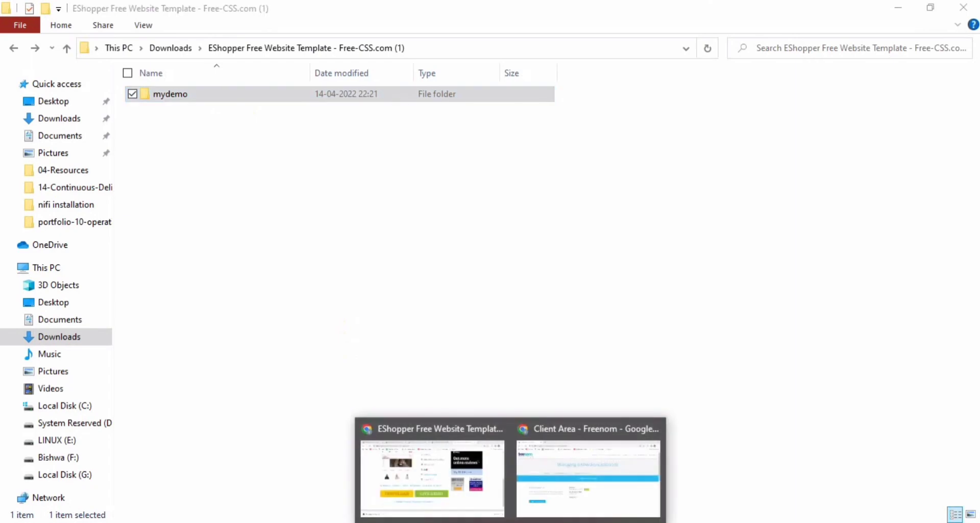
left_click(438, 492)
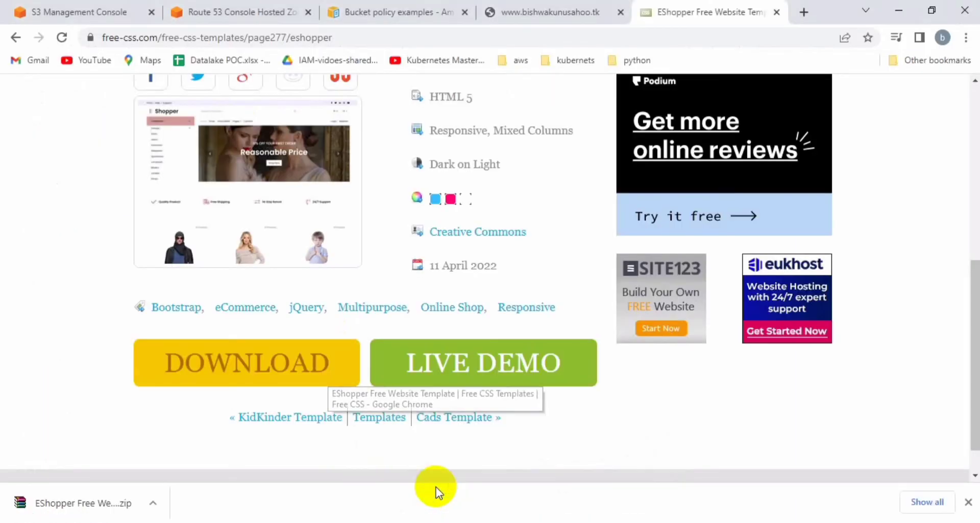
left_click(82, 11)
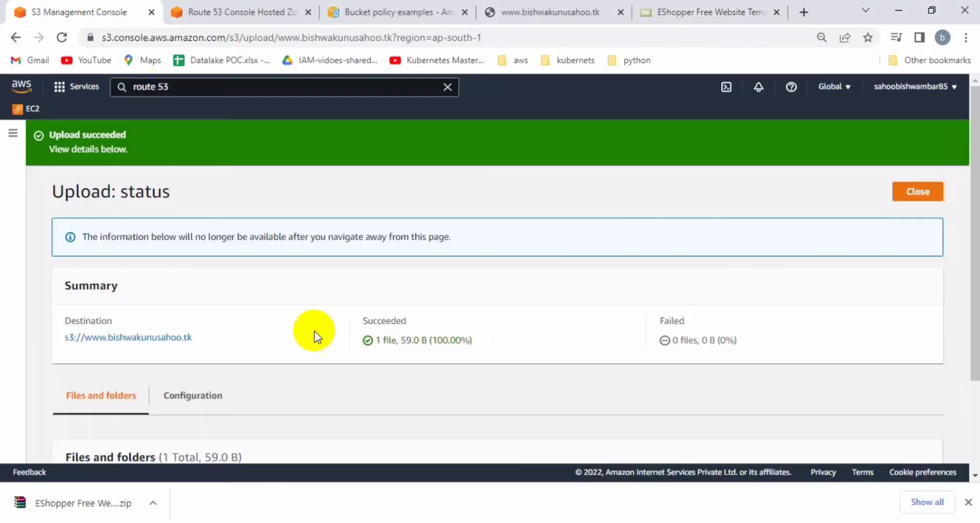
scroll(173, 250, "down", 2)
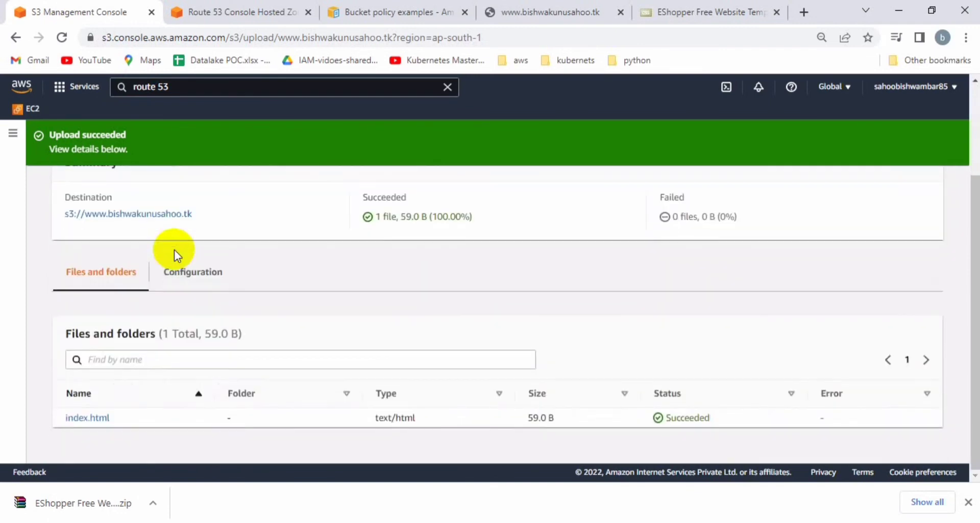
scroll(131, 334, "up", 1)
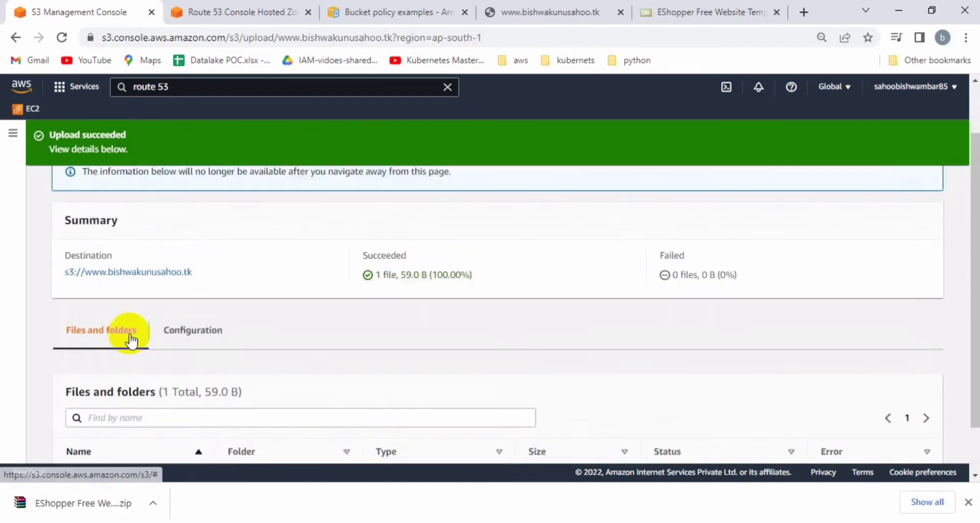
left_click(117, 273)
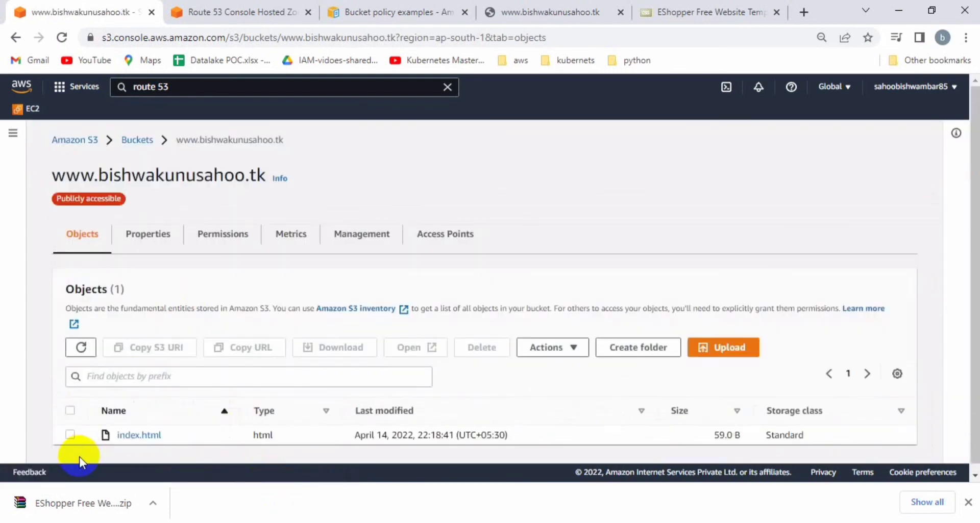
Permanently delete index.html from the website bucket, confirming with the text "permanently delete".
left_click(70, 435)
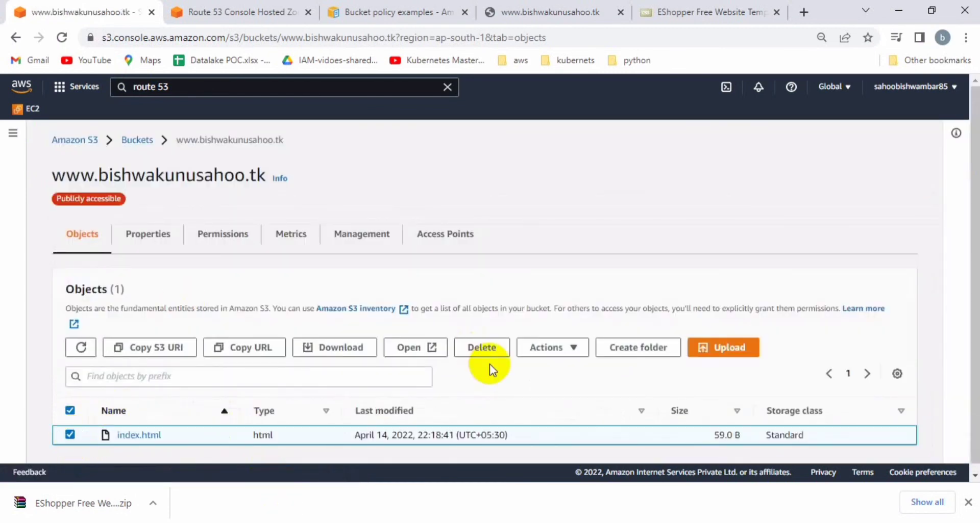
left_click(470, 341)
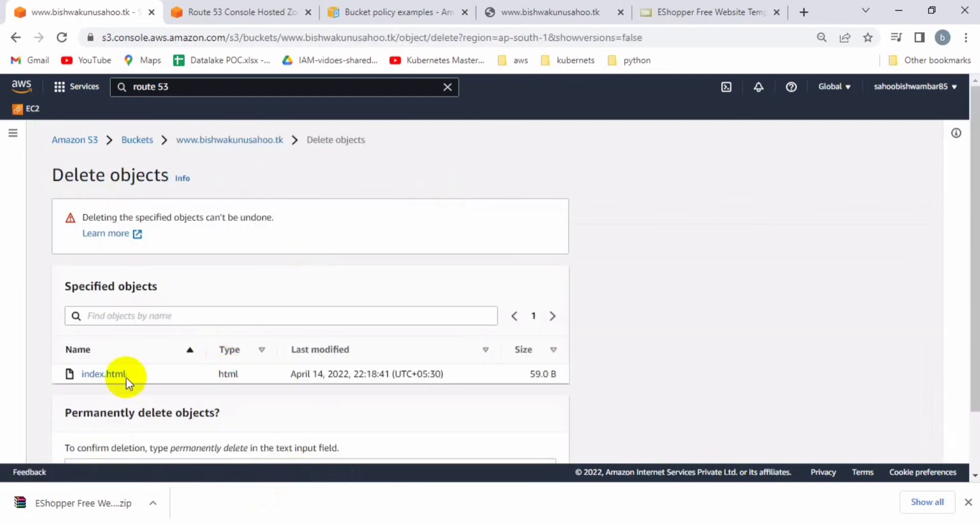
scroll(153, 352, "down", 2)
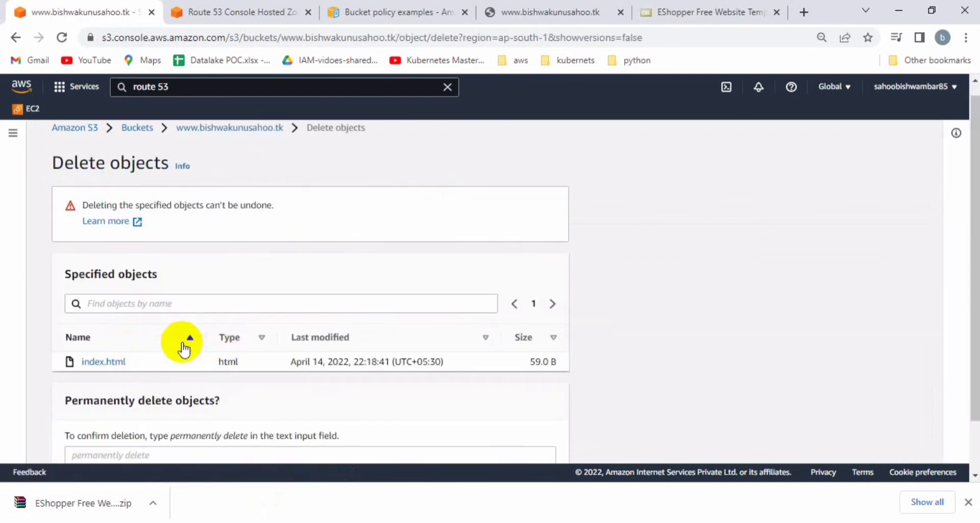
double_click(183, 381)
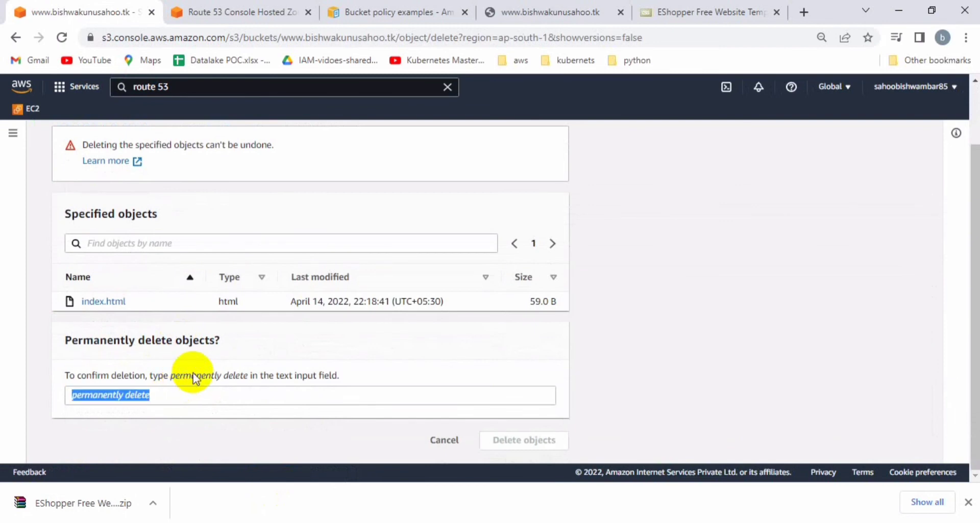
double_click(194, 377)
key("ctrl+c")
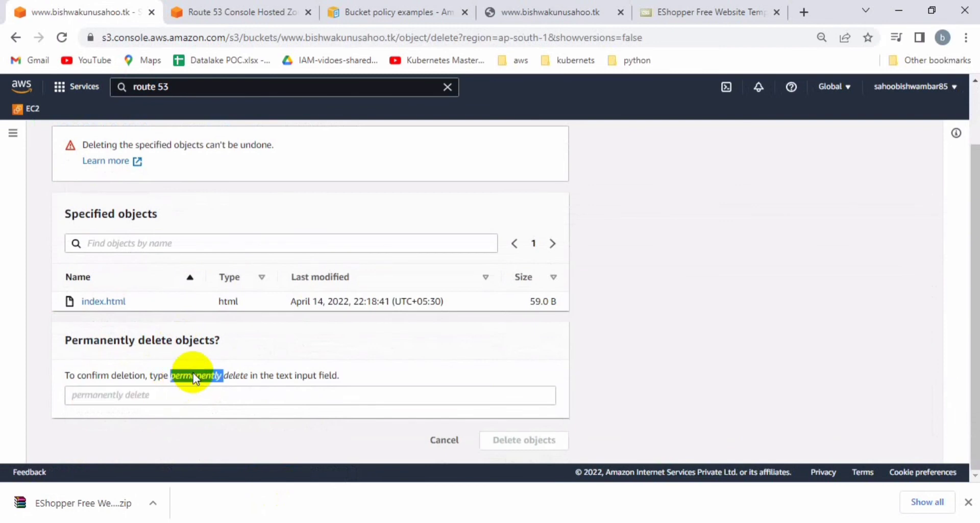
left_click(179, 401)
key("ctrl+v")
type("dele")
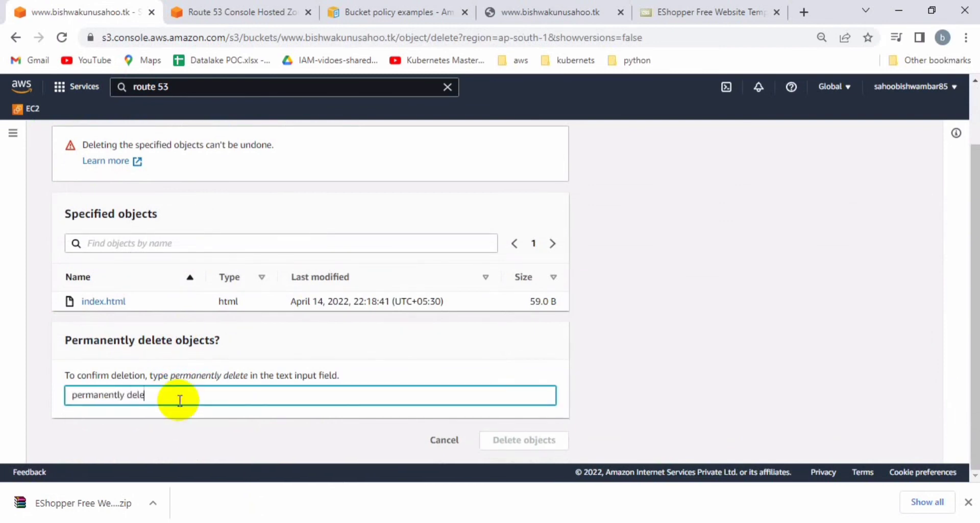
type("te")
left_click(541, 441)
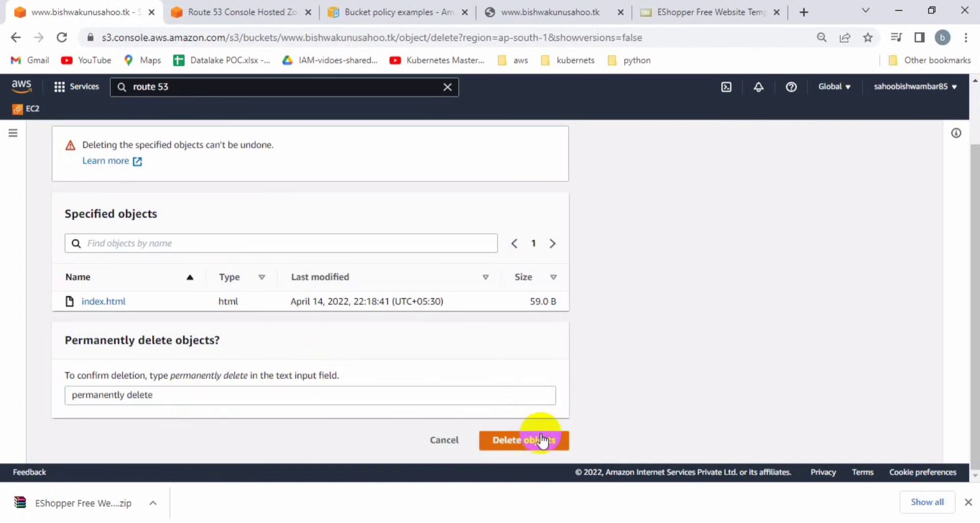
scroll(478, 330, "down", 2)
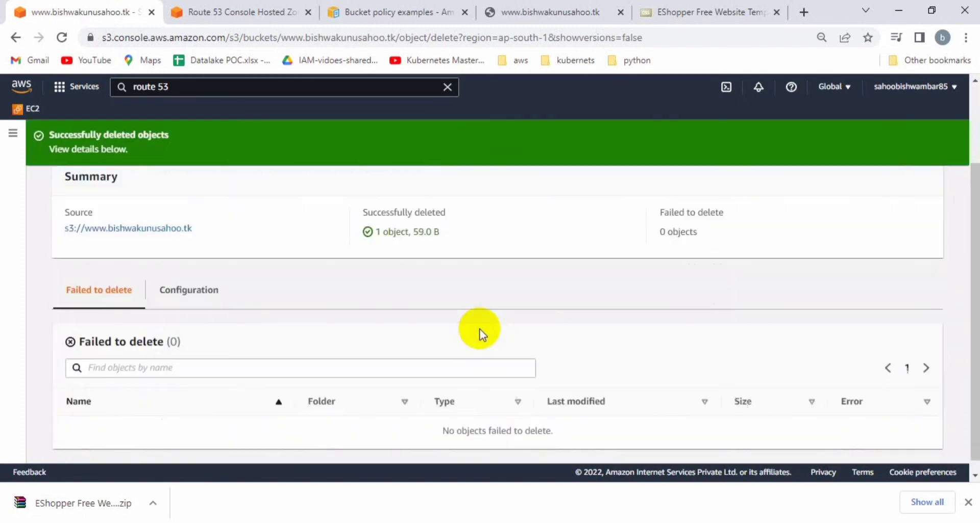
scroll(480, 334, "down", 1)
scroll(479, 331, "up", 3)
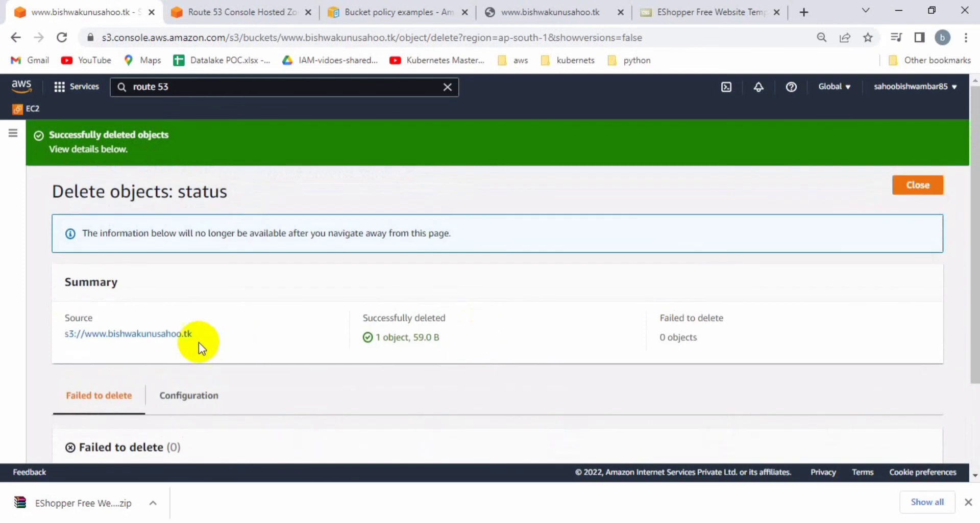
Open the website bucket from the deletion summary's source and start a folder upload.
left_click(182, 340)
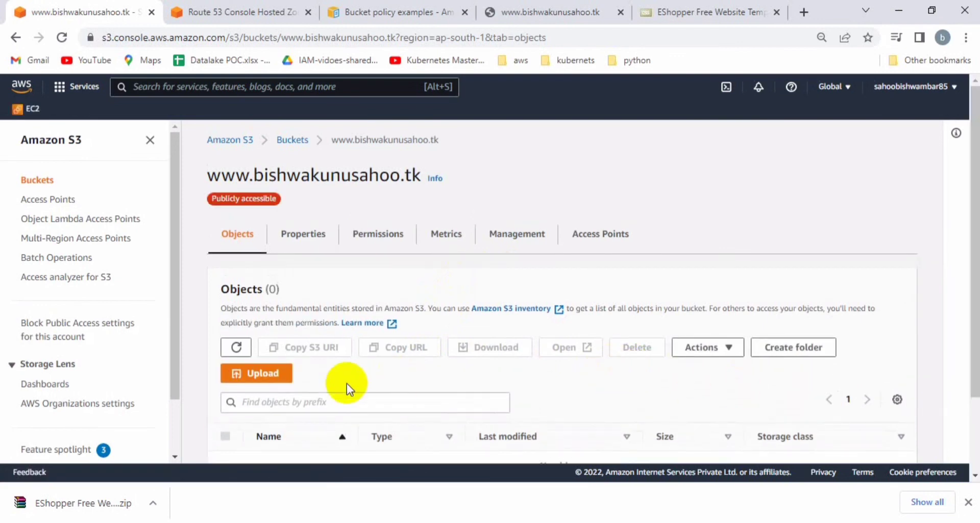
left_click(275, 375)
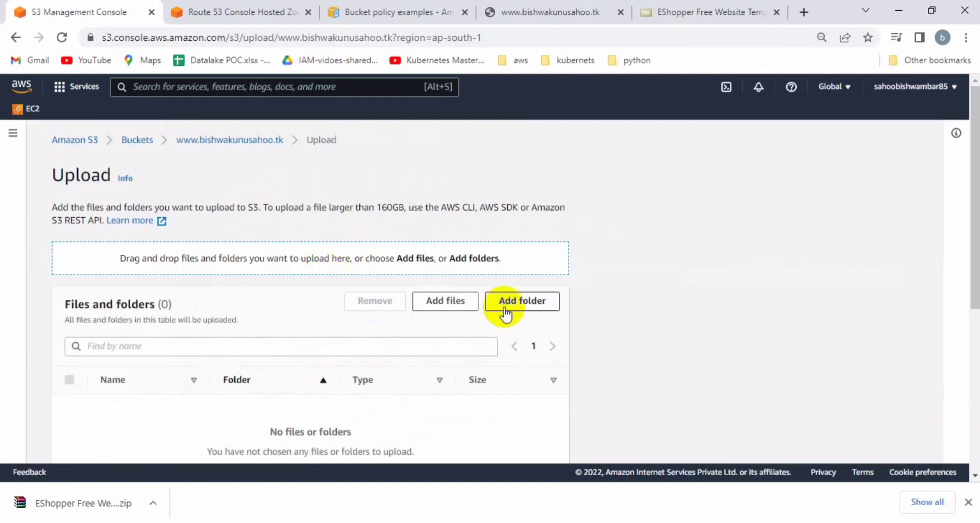
left_click(515, 306)
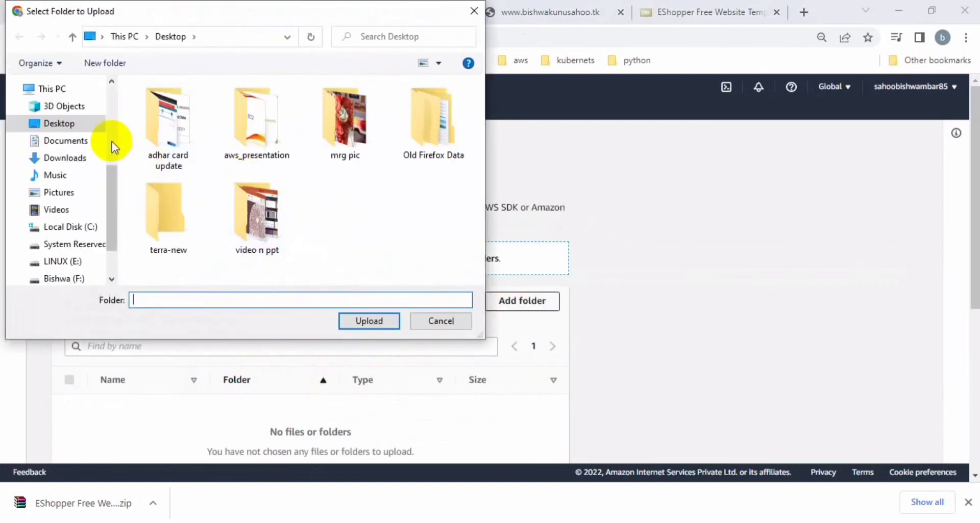
Add the mydemo folder from the extracted EShopper folder in Downloads and upload it to the website bucket.
left_click(75, 161)
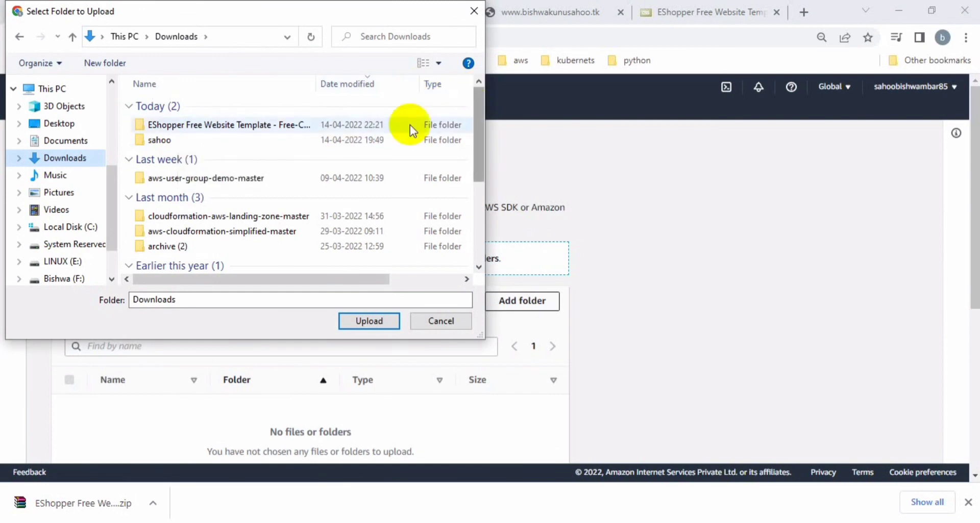
left_click(352, 90)
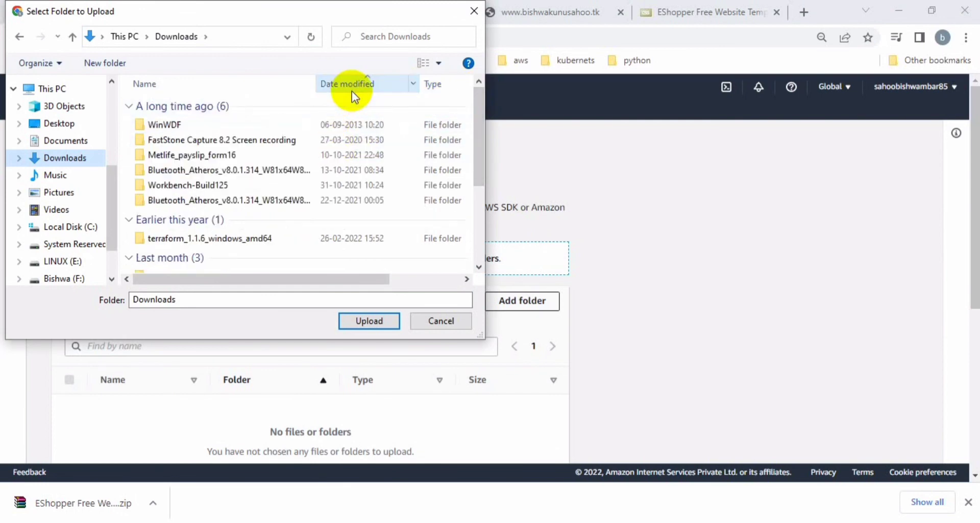
left_click(351, 87)
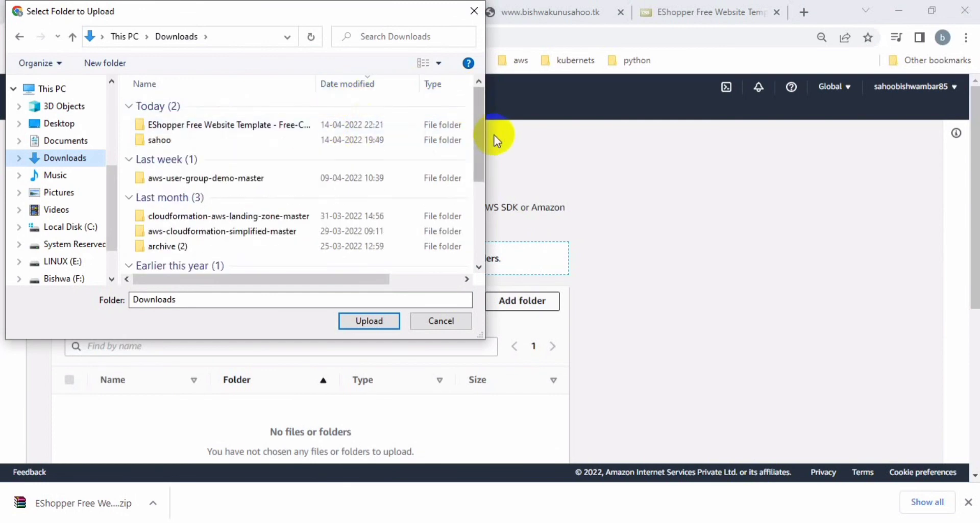
left_click_drag(482, 136, 448, 120)
double_click(251, 128)
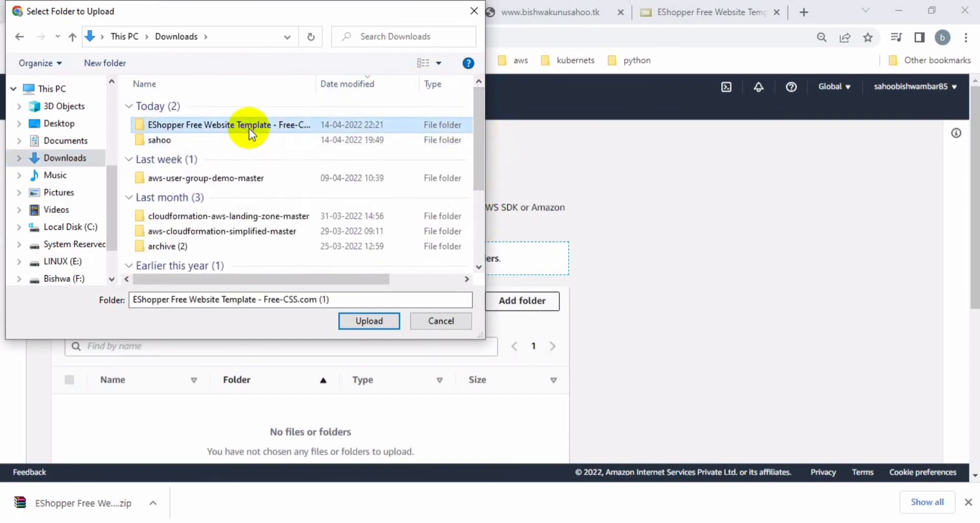
left_click(173, 109)
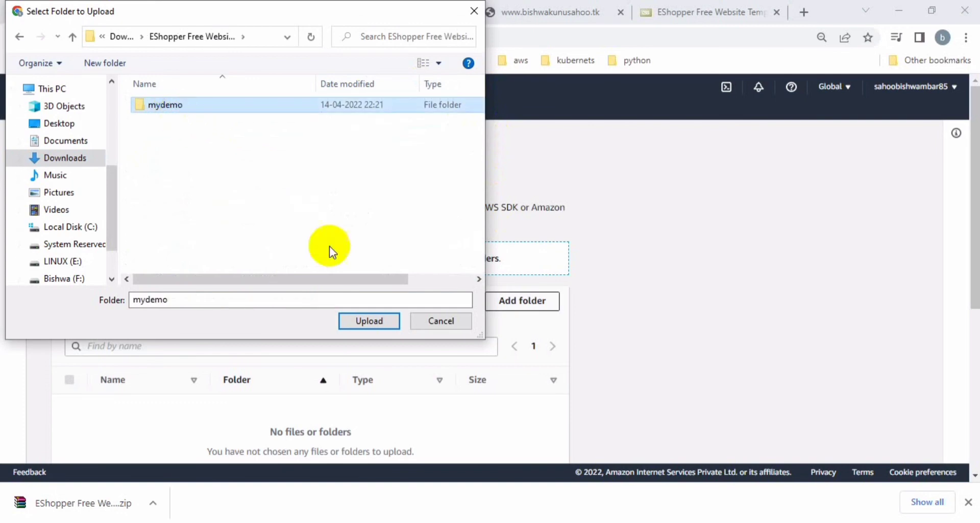
left_click(370, 321)
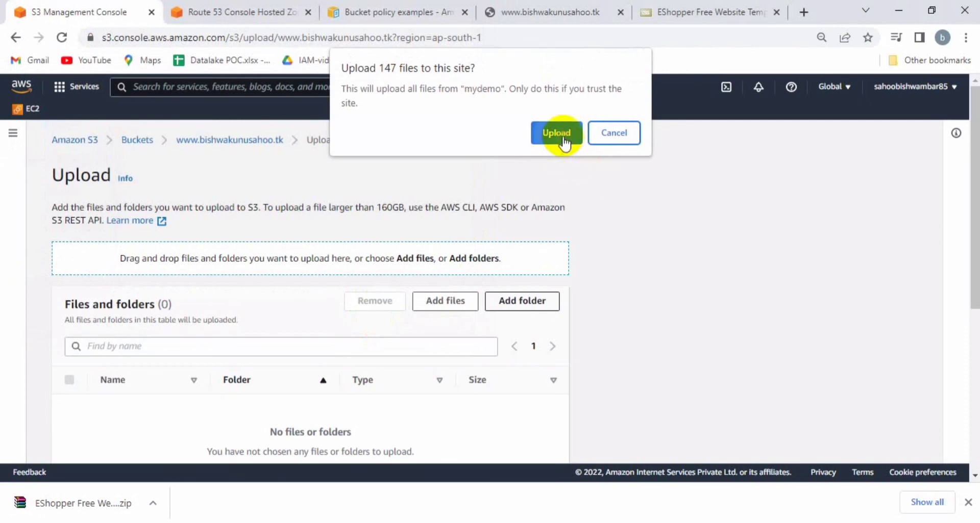
left_click(560, 134)
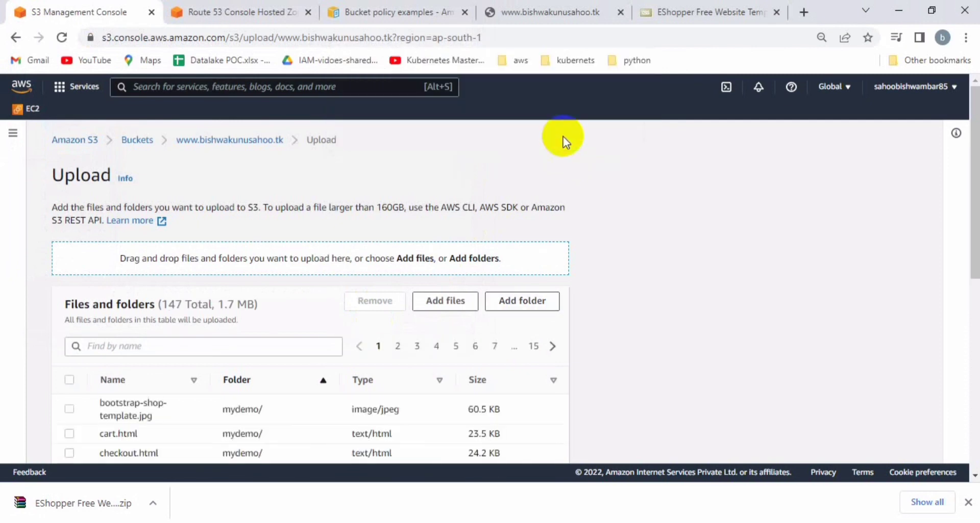
scroll(466, 267, "down", 8)
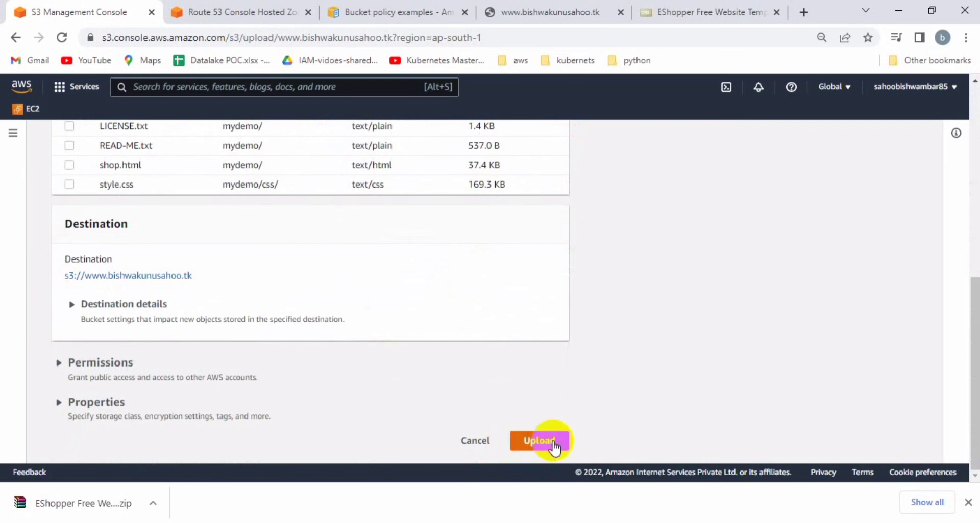
left_click(553, 442)
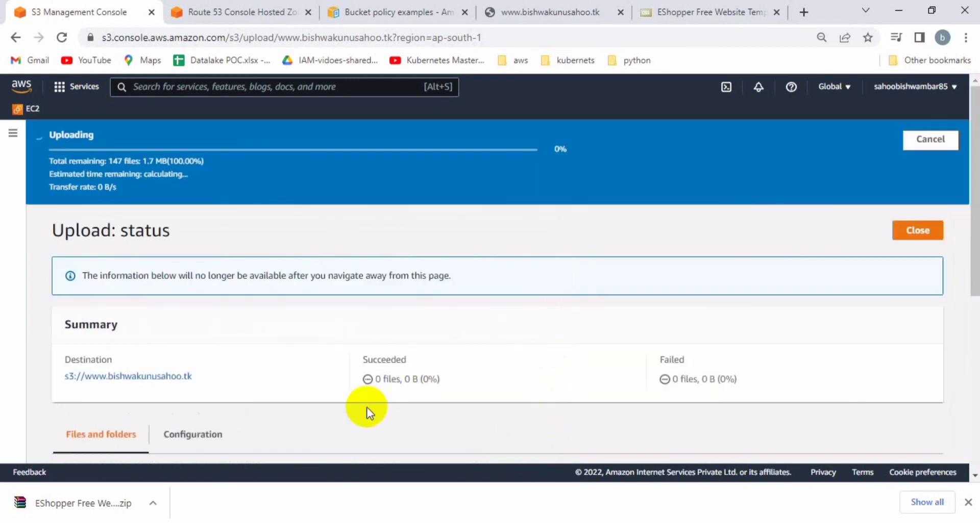
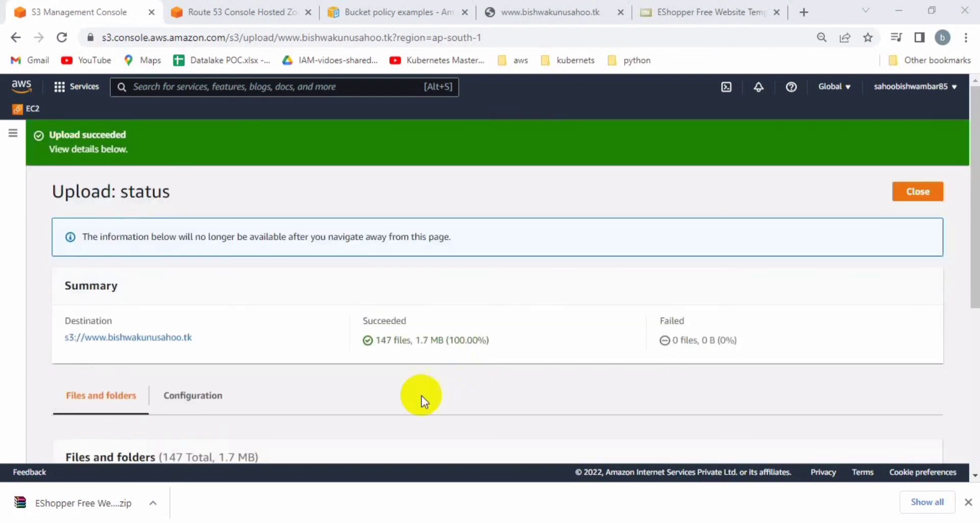
Switch to the live website's browser tab and reload its root address to check the page it serves.
double_click(88, 135)
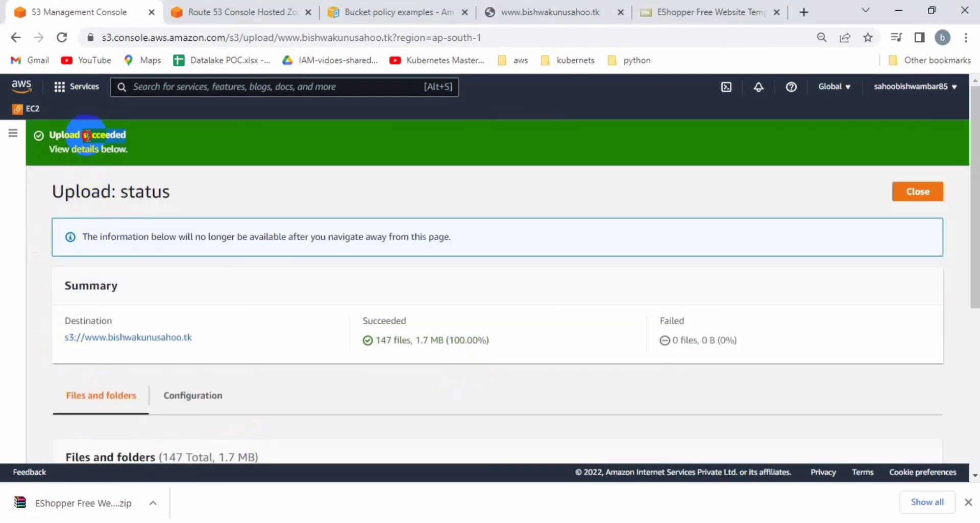
left_click(543, 14)
left_click(436, 39)
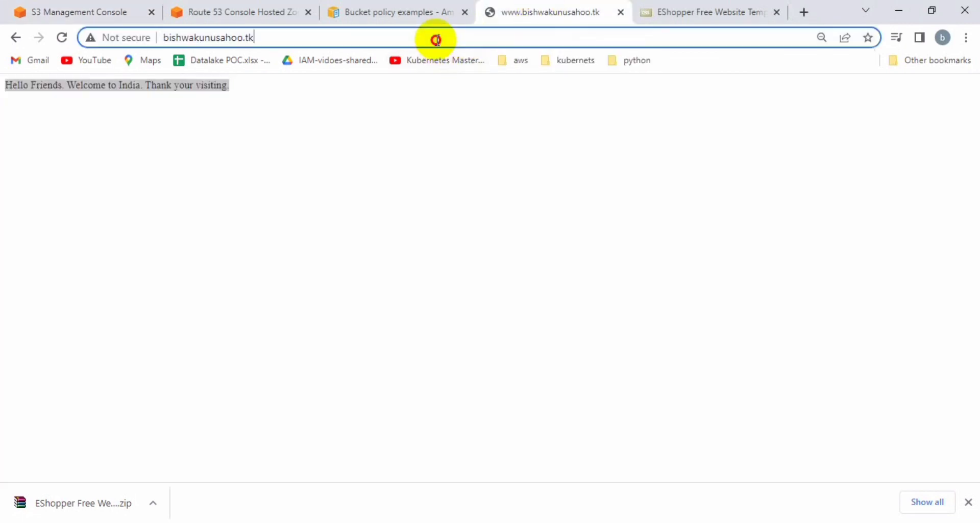
left_click(437, 39)
key("Return")
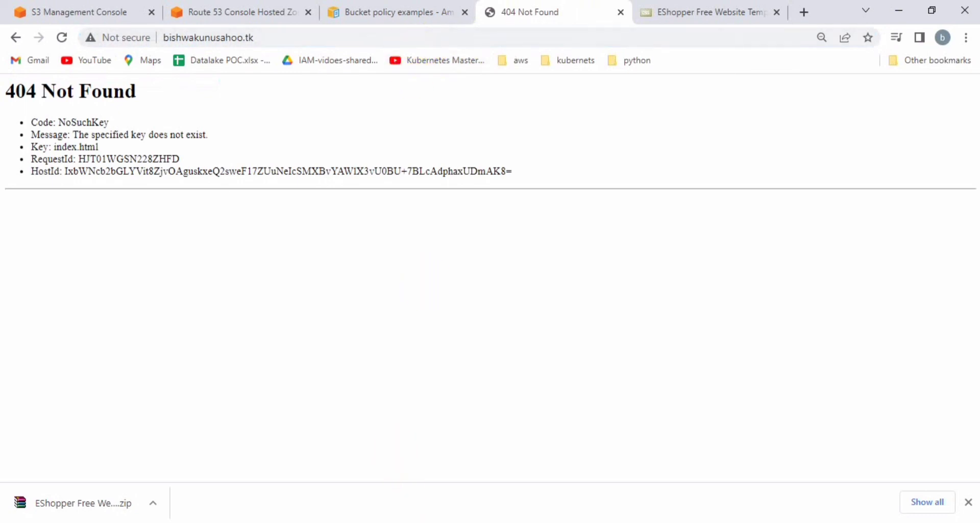
Load the website's address with the path /mydemo appended.
key("alt+Tab")
key("alt+Tab")
left_click(316, 40)
left_click(317, 43)
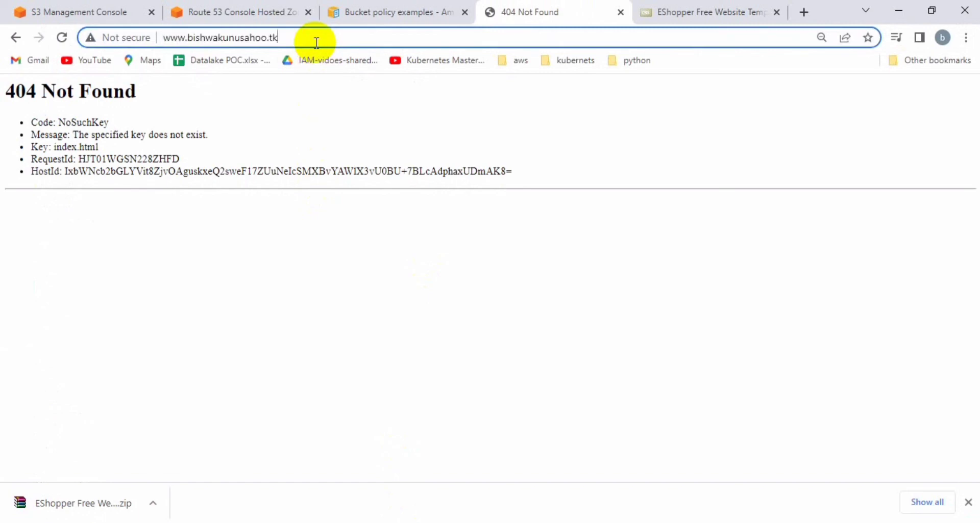
type("/mydemo")
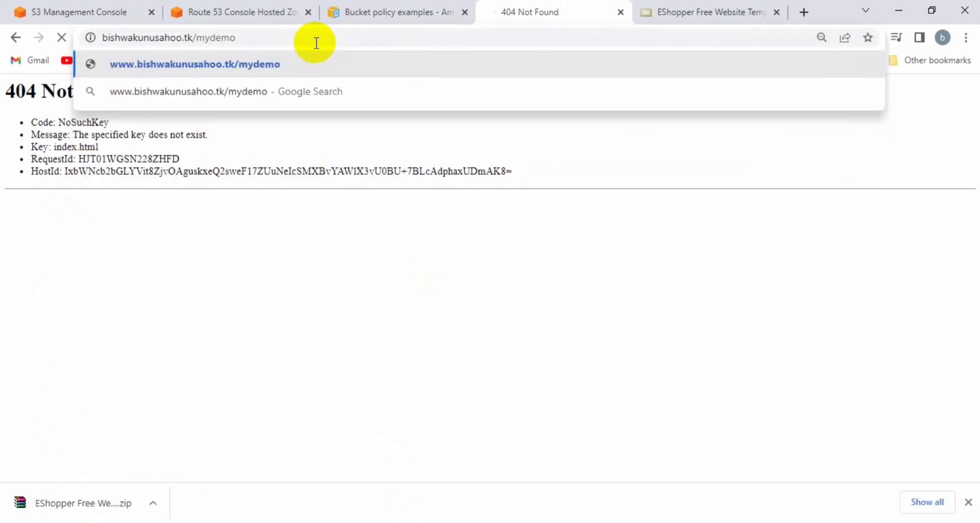
key("Return")
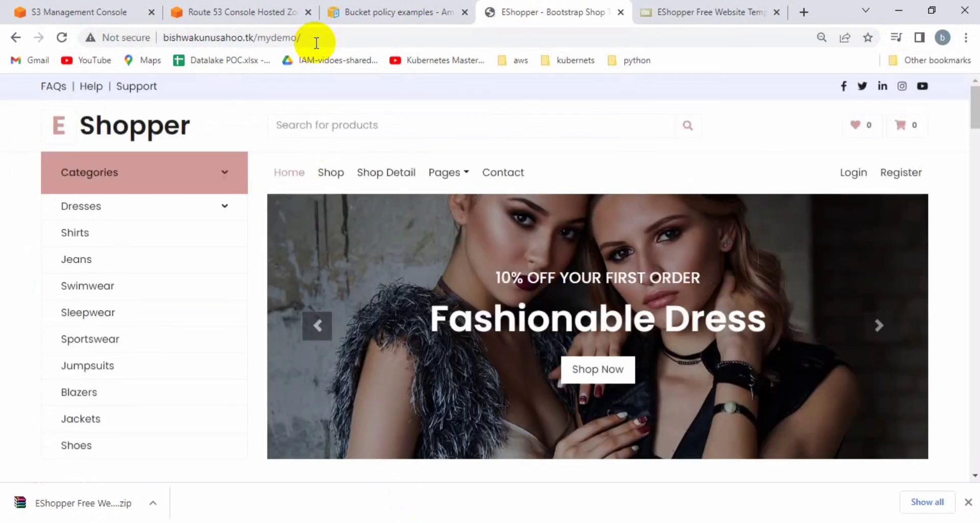
Examine the EShopper home page served under /mydemo, including its full address, banner and product categories.
left_click(316, 37)
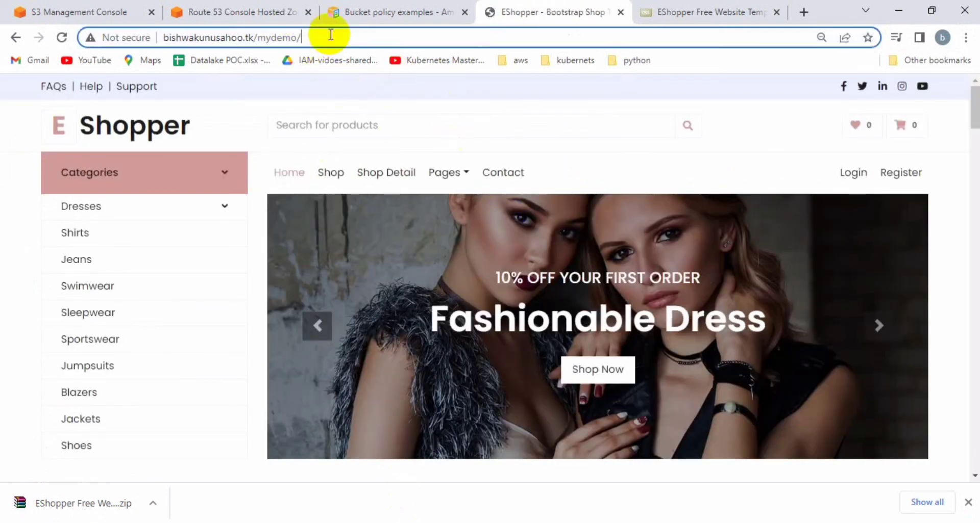
scroll(387, 292, "down", 1)
scroll(386, 291, "down", 12)
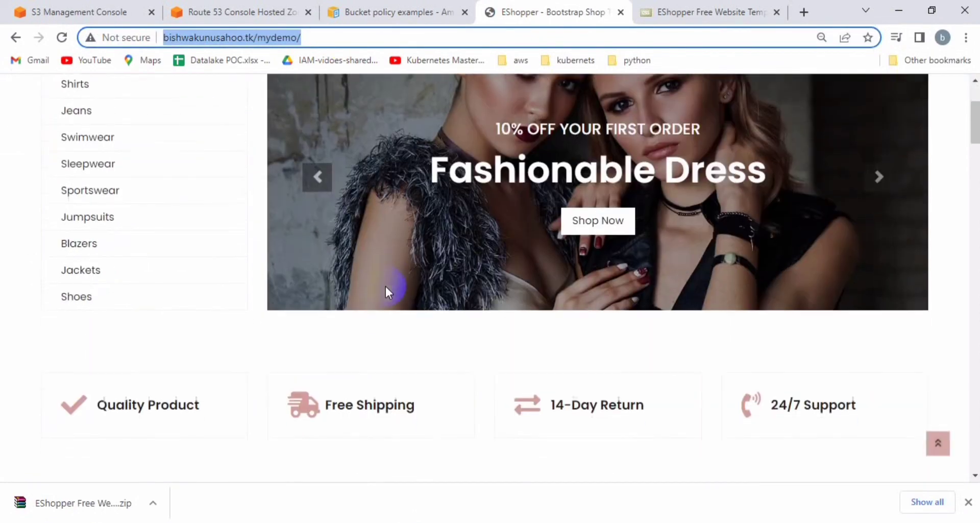
scroll(386, 293, "up", 13)
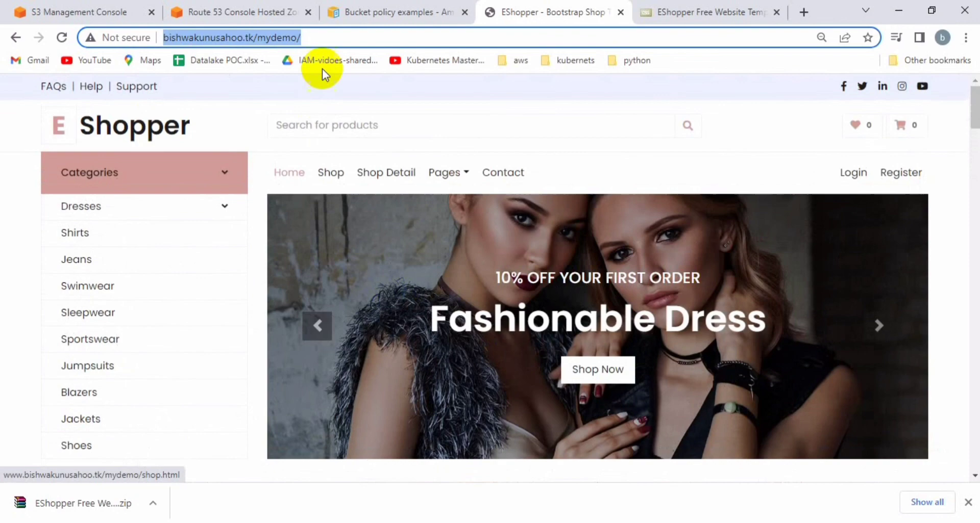
left_click(352, 36)
scroll(324, 276, "down", 10)
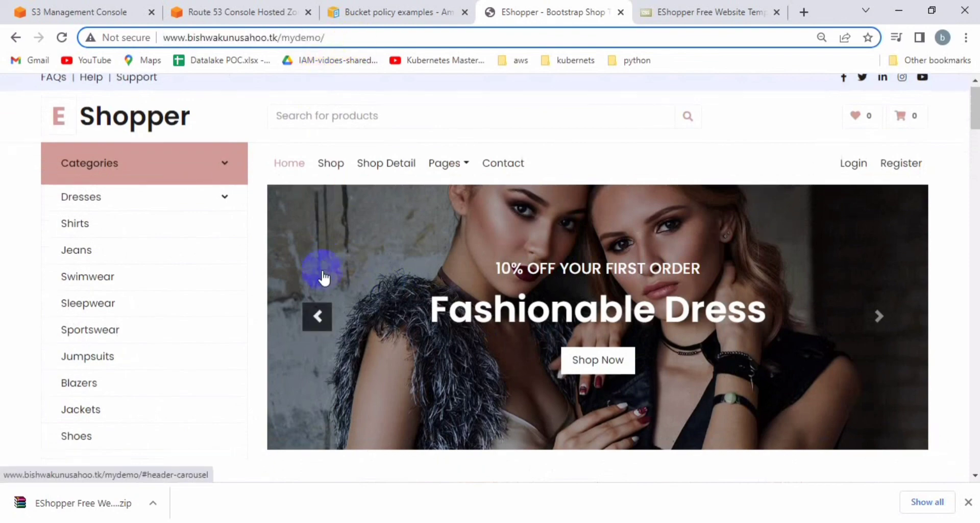
scroll(323, 276, "down", 5)
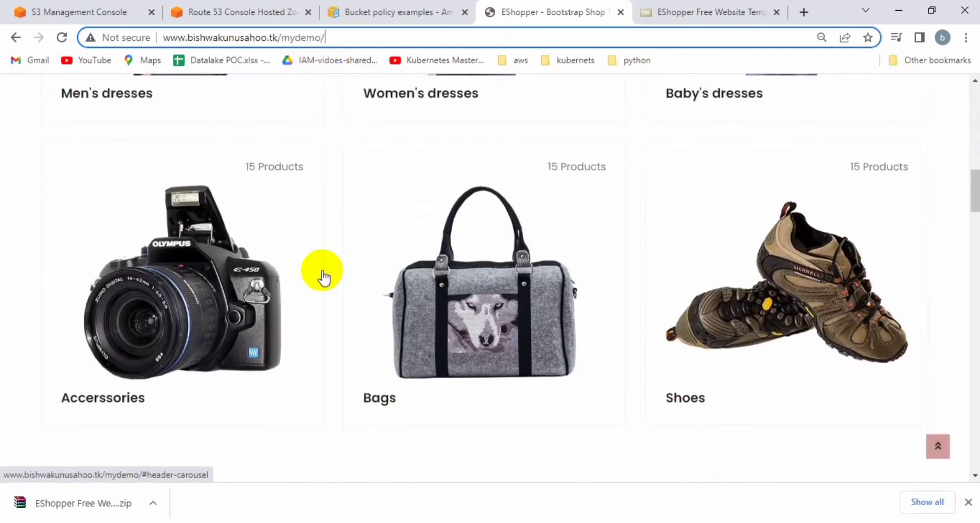
scroll(321, 274, "up", 15)
scroll(322, 278, "up", 1)
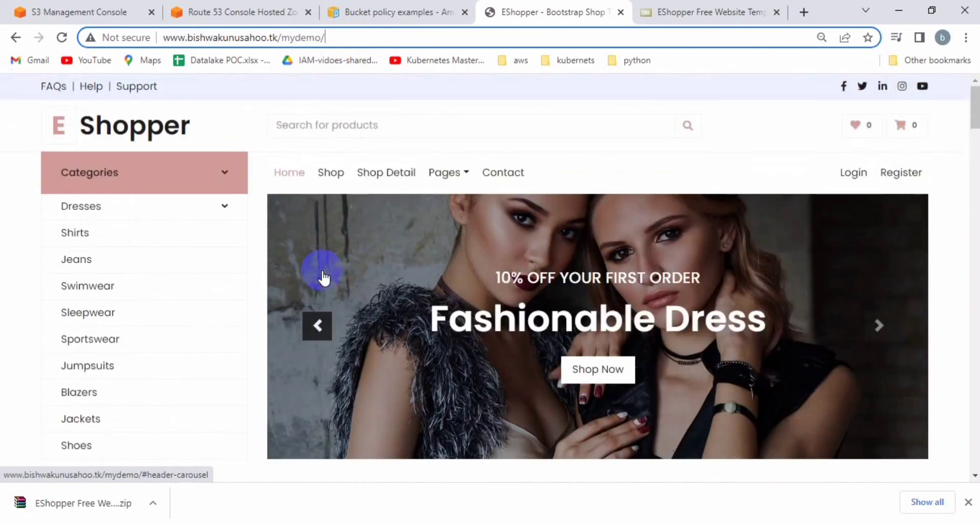
scroll(324, 279, "down", 7)
scroll(324, 278, "up", 7)
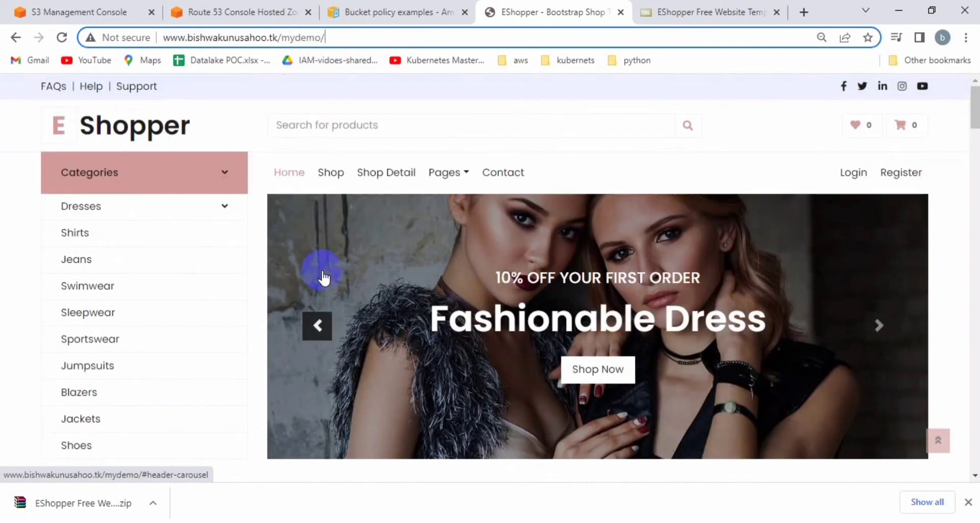